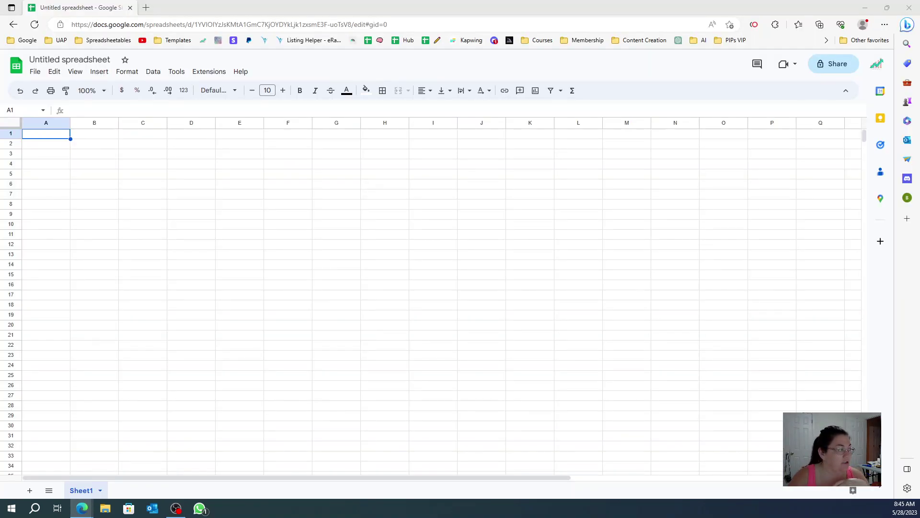
Switch to the Giveaway Tracker spreadsheet and preview the planner sheet's printout with the scale set to Fit to page.
left_click_drag(48, 58, 191, 7)
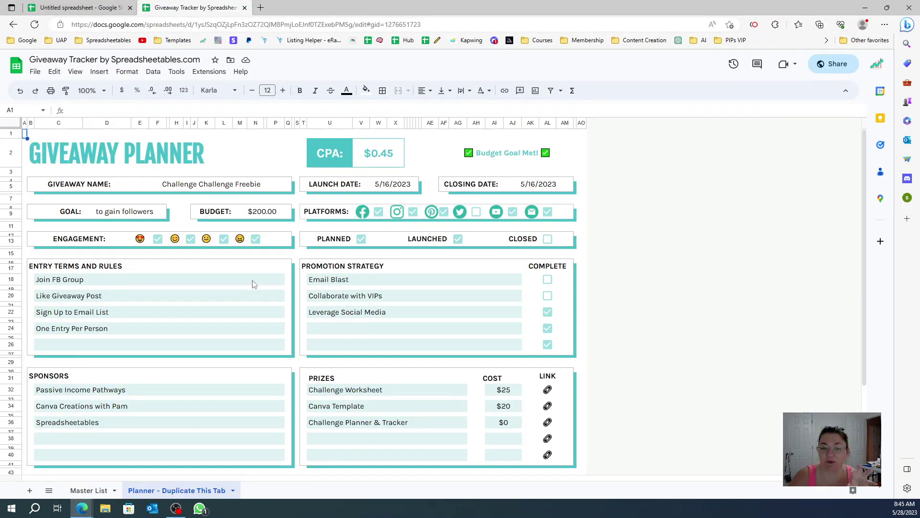
left_click(269, 160)
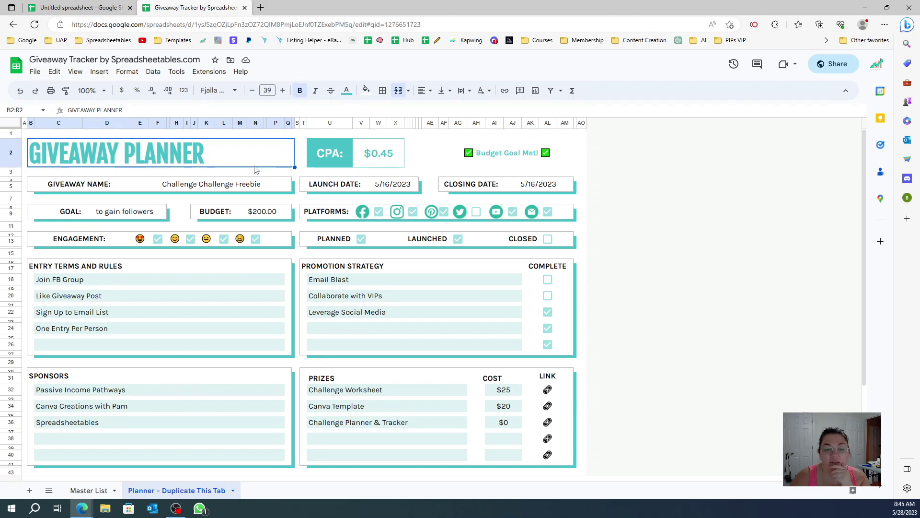
left_click(50, 93)
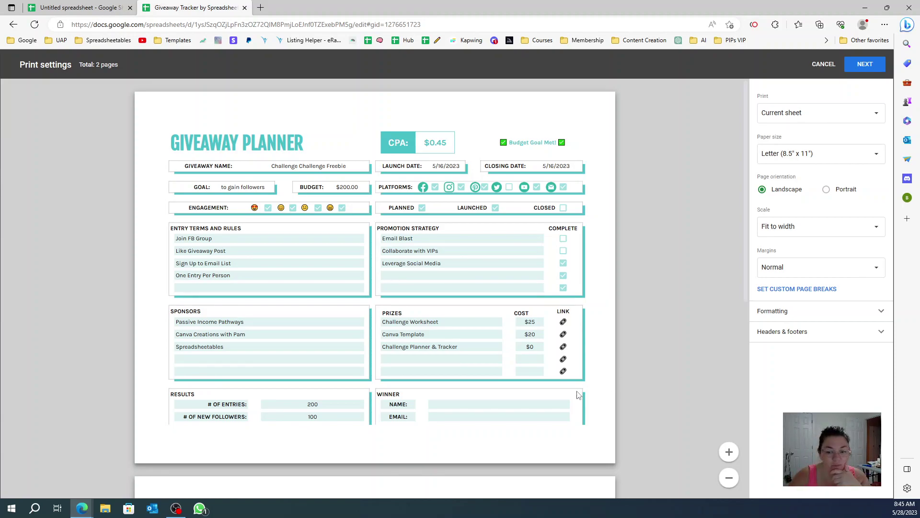
scroll(586, 374, "down", 8)
scroll(586, 374, "up", 8)
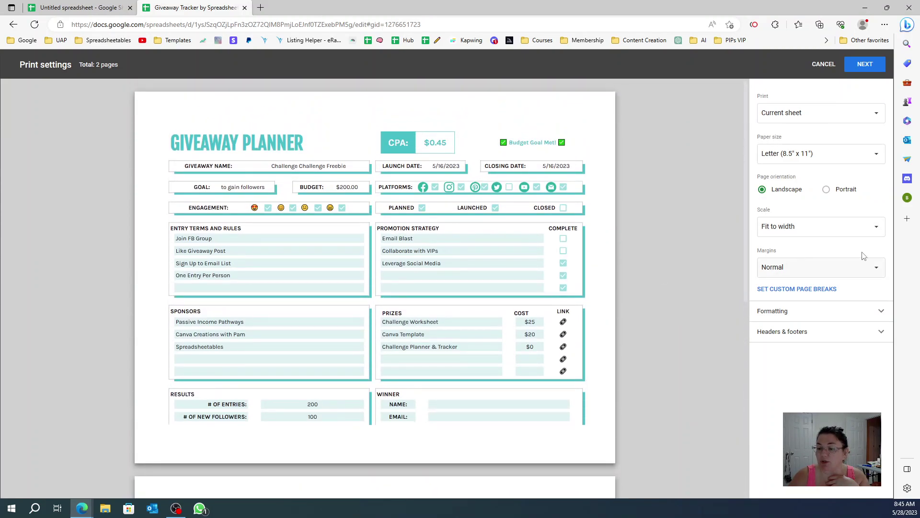
left_click(861, 231)
left_click(810, 257)
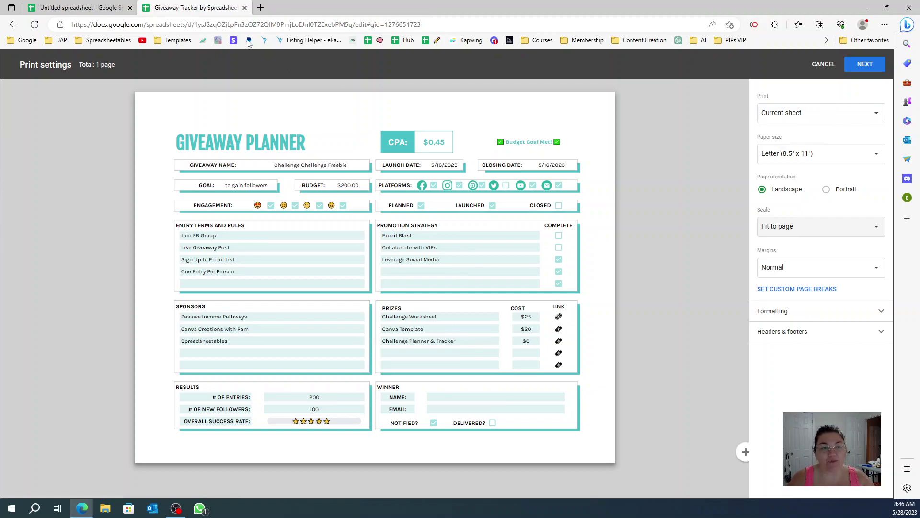
left_click(823, 64)
key("ctrl+w")
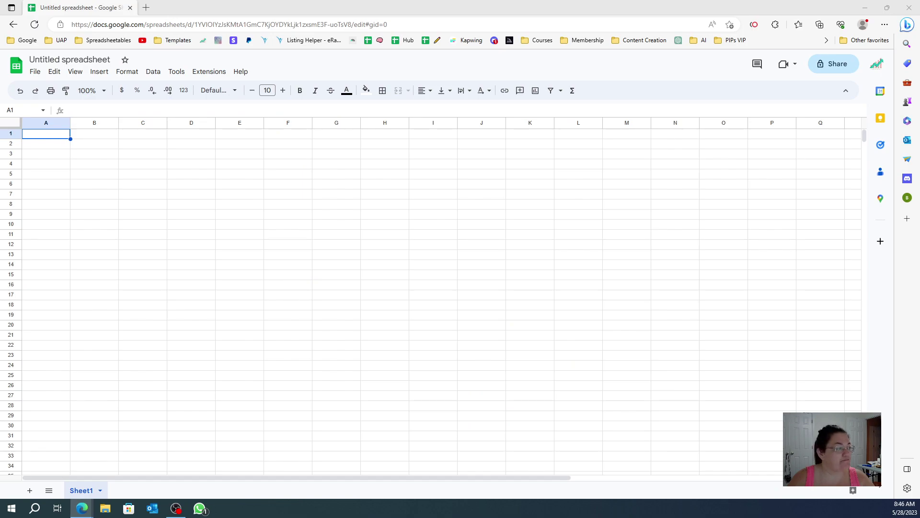
Examine how the giveaway planner's two halves and its goal and budget boxes are laid out across the cells.
left_click(236, 309)
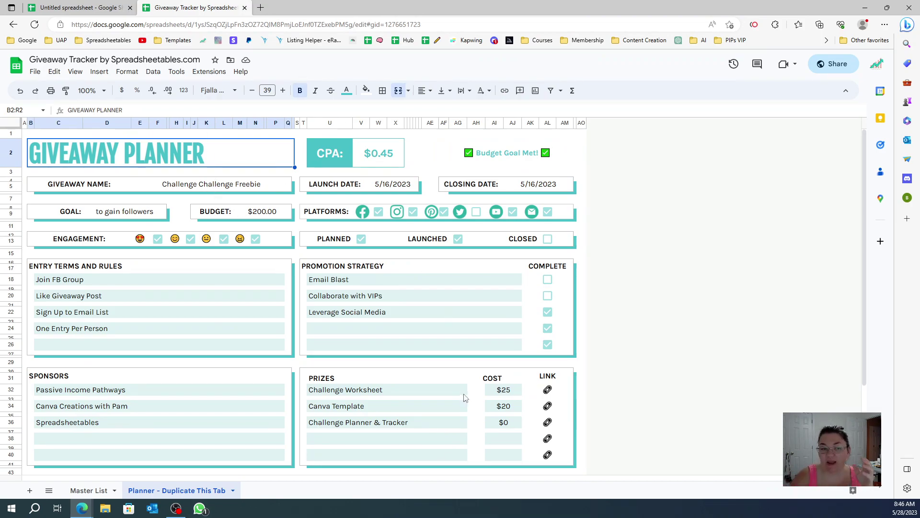
key("ctrl+shift+Down")
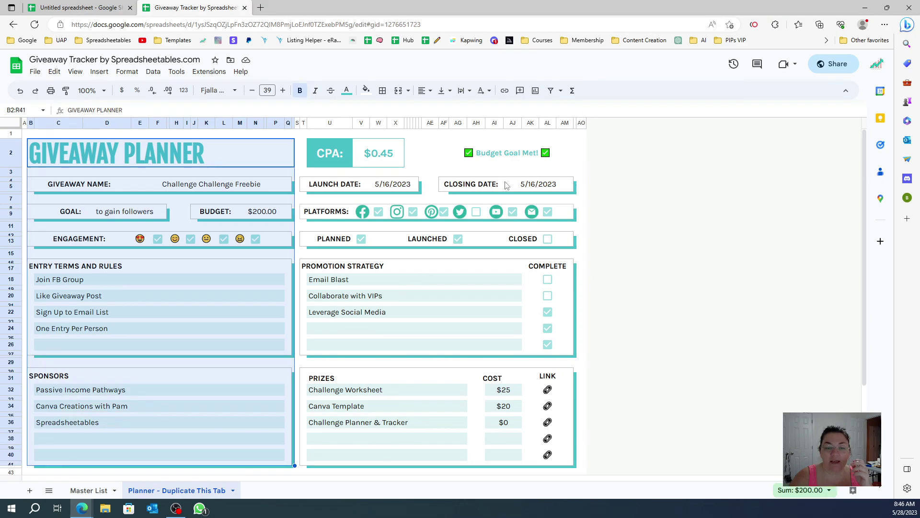
left_click_drag(445, 143, 453, 424)
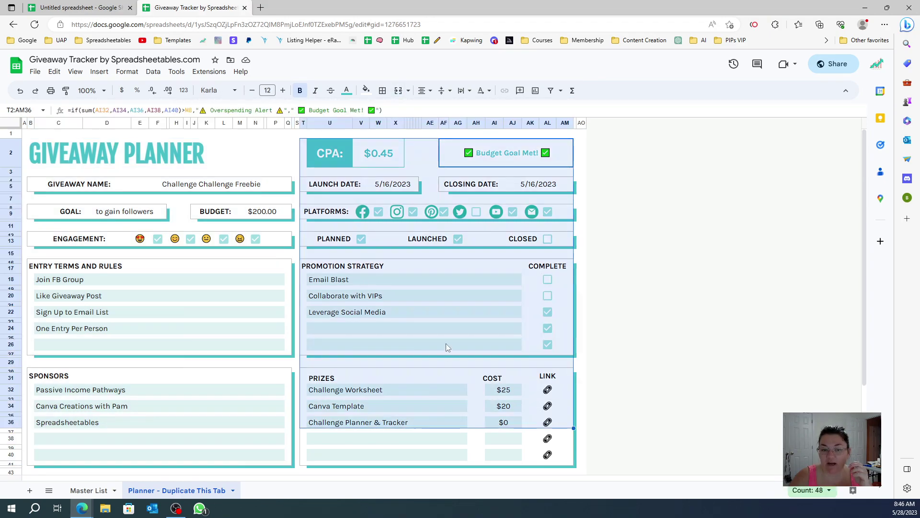
left_click(446, 347)
left_click(215, 151)
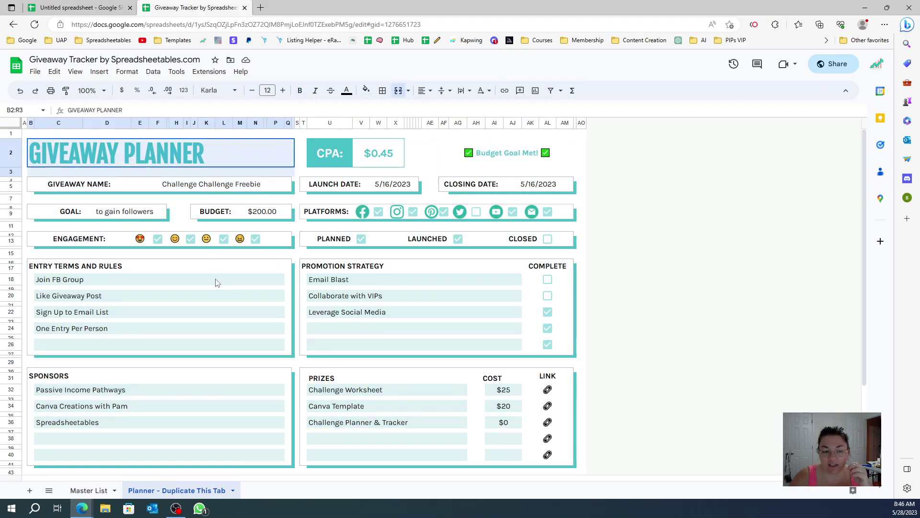
key("ctrl+shift+Down")
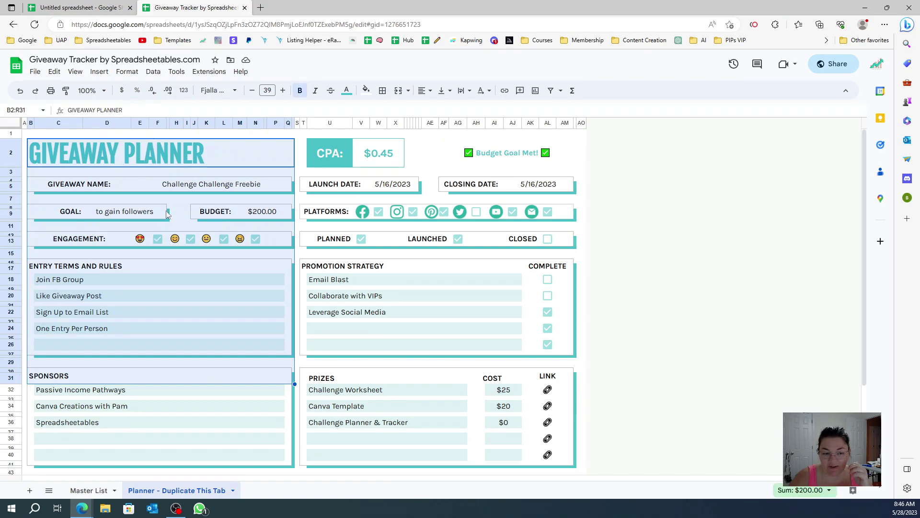
left_click_drag(201, 219, 270, 226)
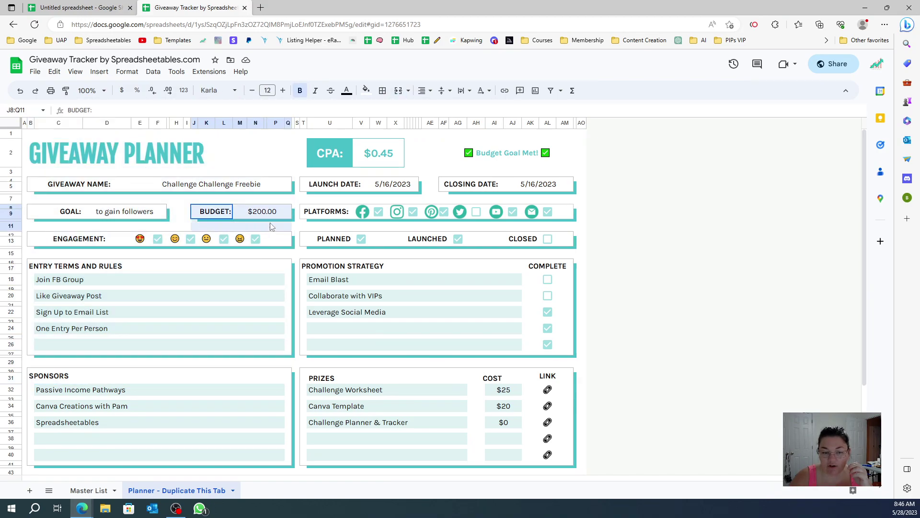
left_click_drag(91, 213, 99, 224)
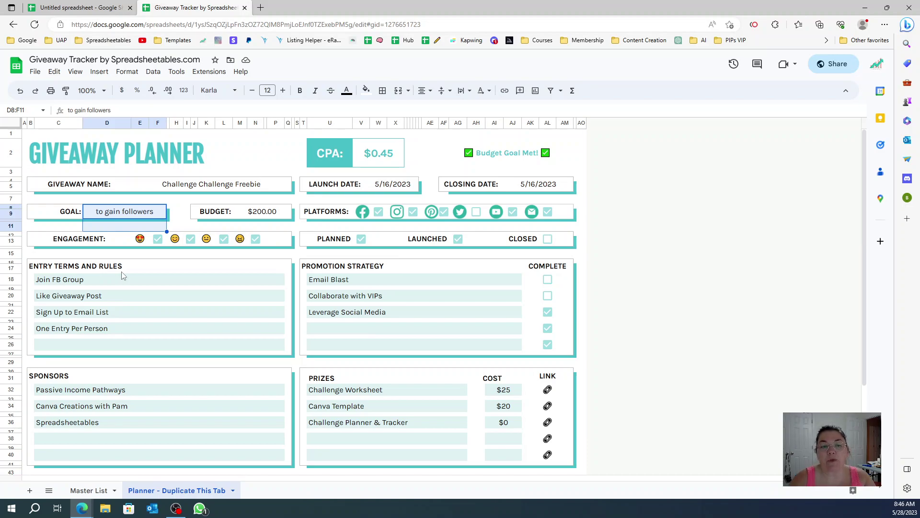
left_click(110, 254)
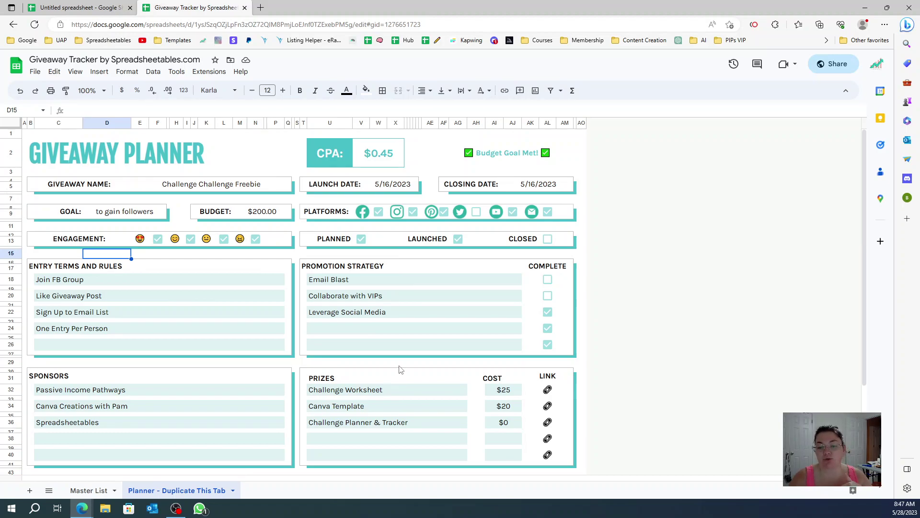
left_click(245, 8)
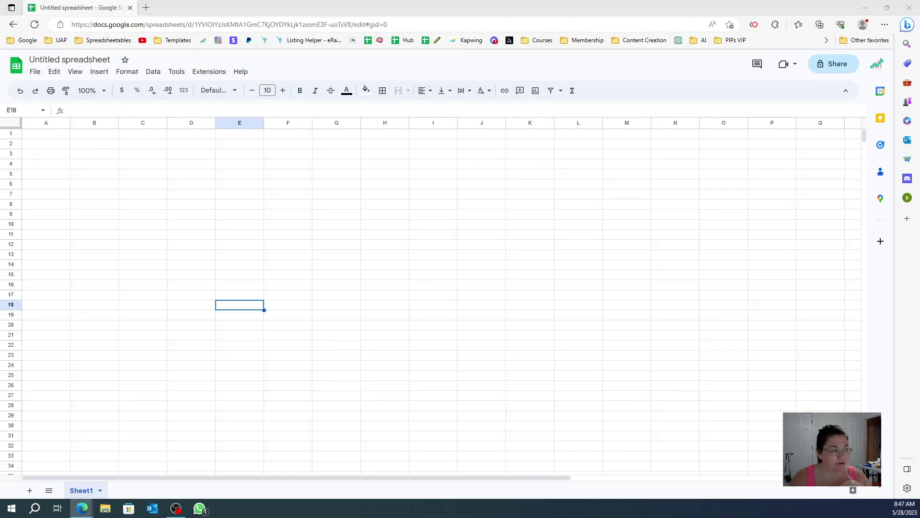
Set the width of column A in the blank spreadsheet to 20 pixels.
left_click(139, 158)
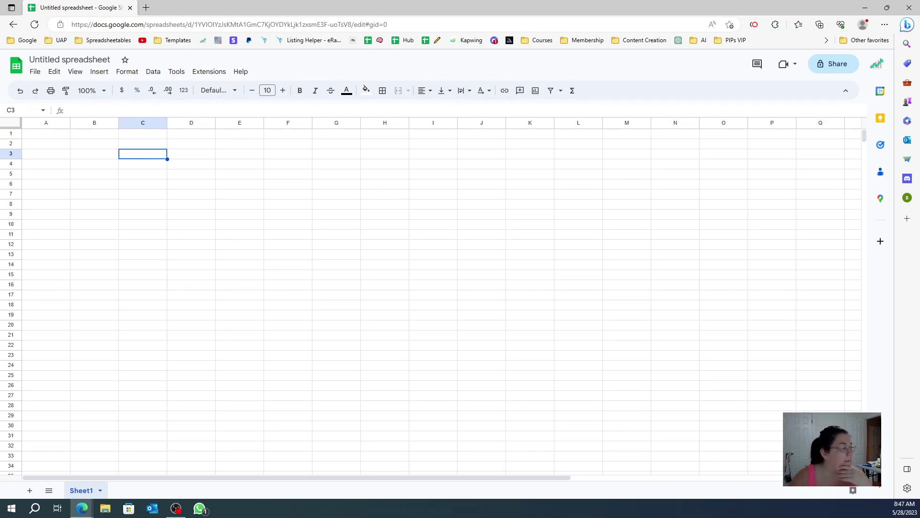
left_click(41, 124)
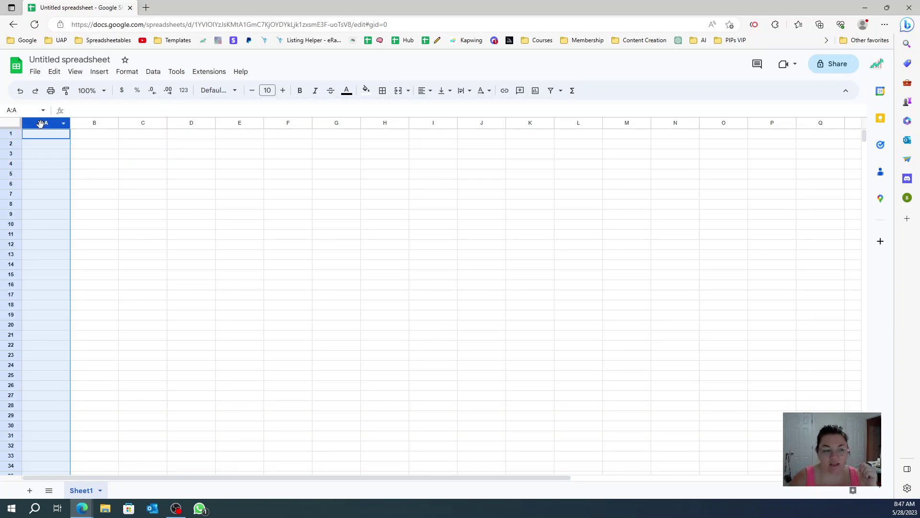
right_click(41, 124)
left_click(70, 286)
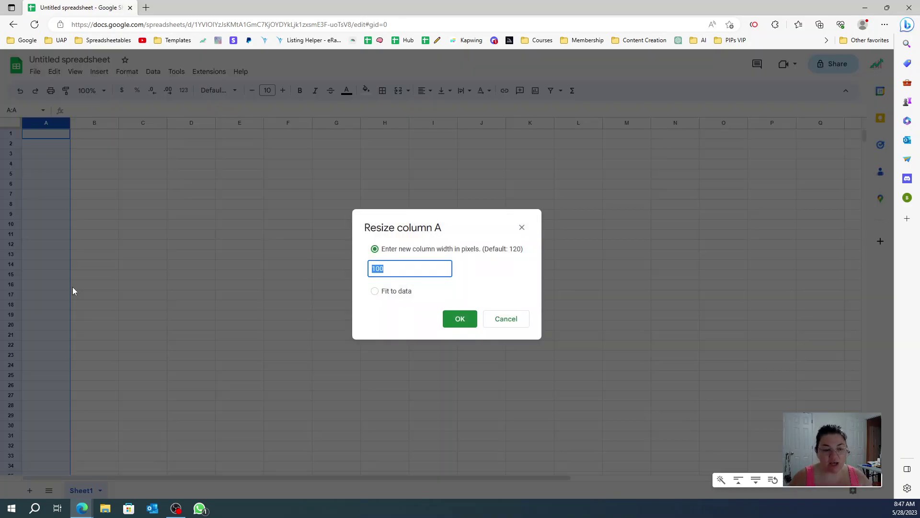
type("20")
key("Return")
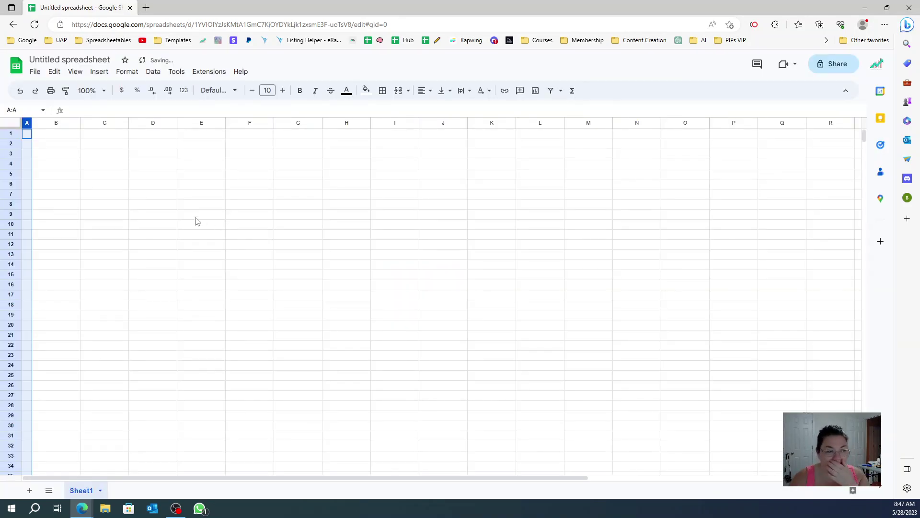
Set the height of row 1 to 20 pixels.
left_click(10, 133)
right_click(11, 133)
left_click(61, 291)
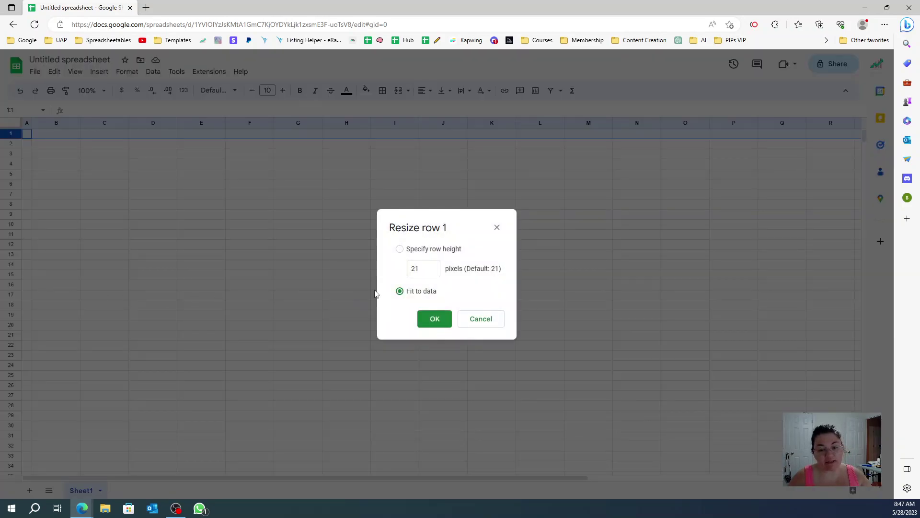
type("20")
left_click(434, 319)
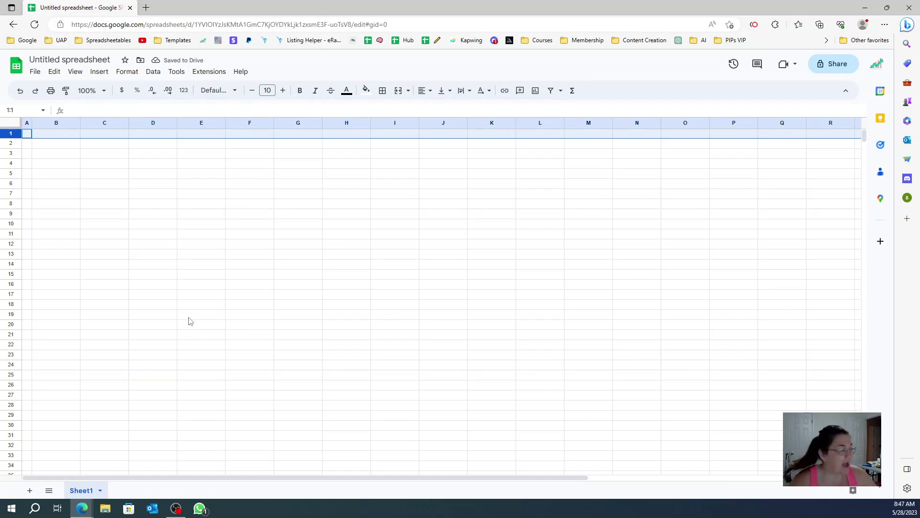
left_click(58, 146)
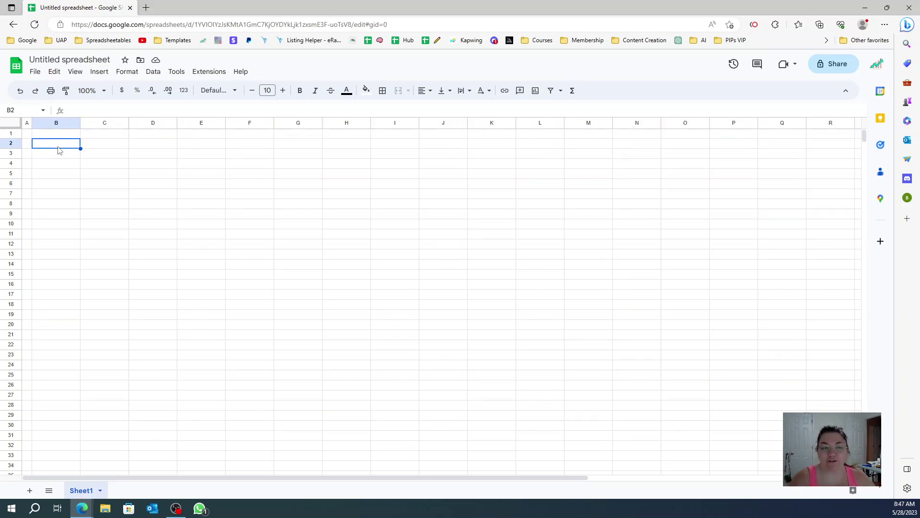
Rename the spreadsheet as "How to Create Drop Shadows in Google Sheets".
left_click(72, 60)
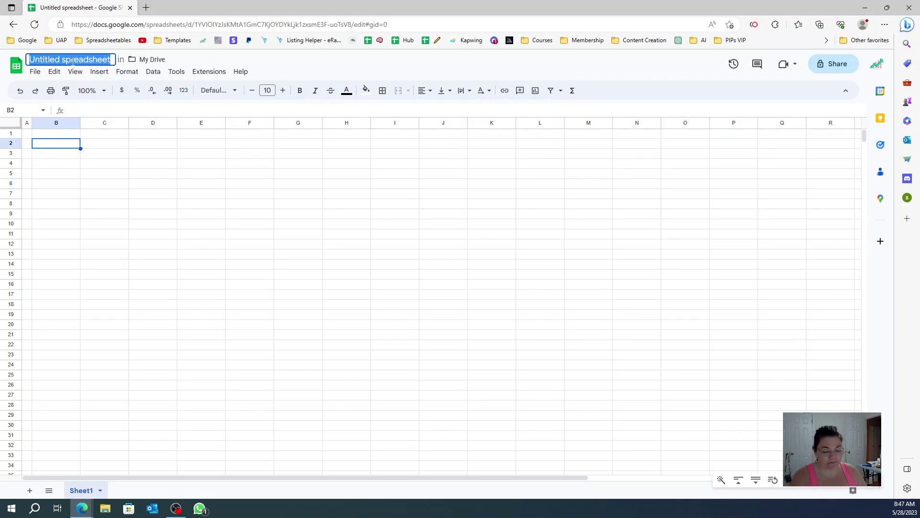
type("How to ")
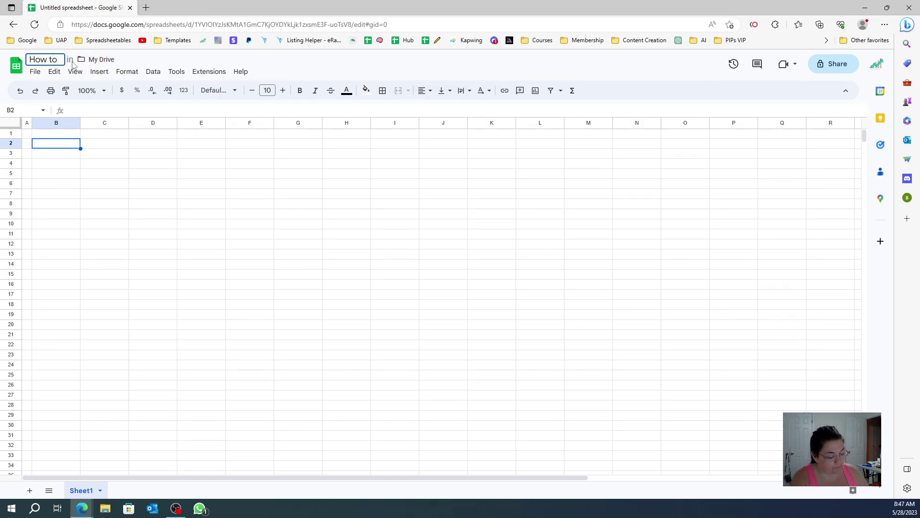
type("Create Drop ")
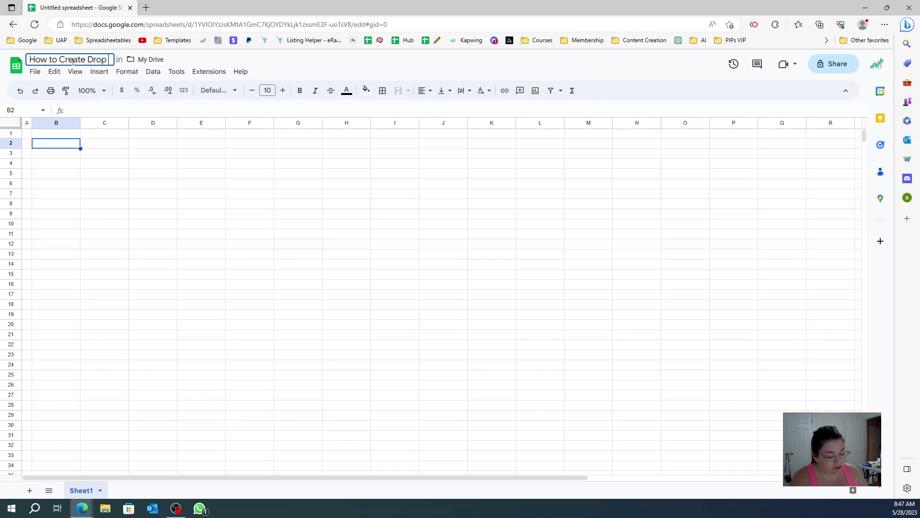
type("Shadows ")
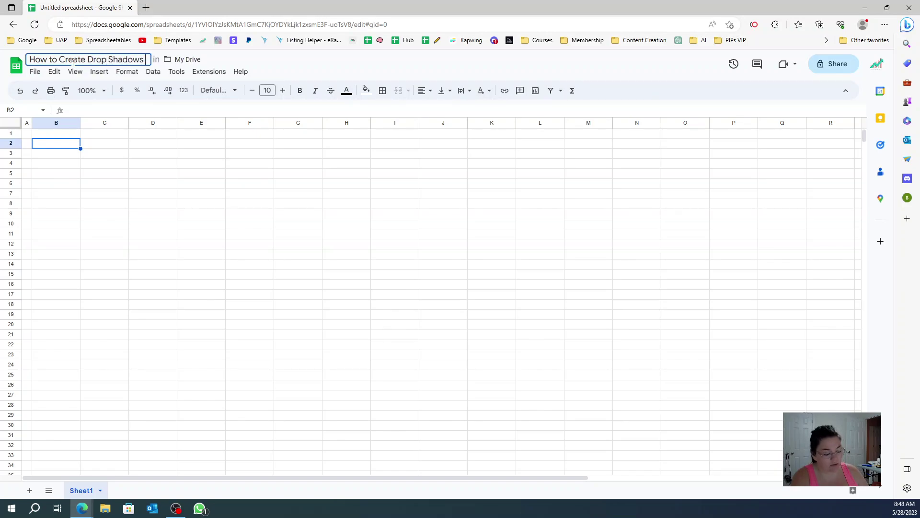
type("in Google Sheets")
key("Return")
left_click(91, 146)
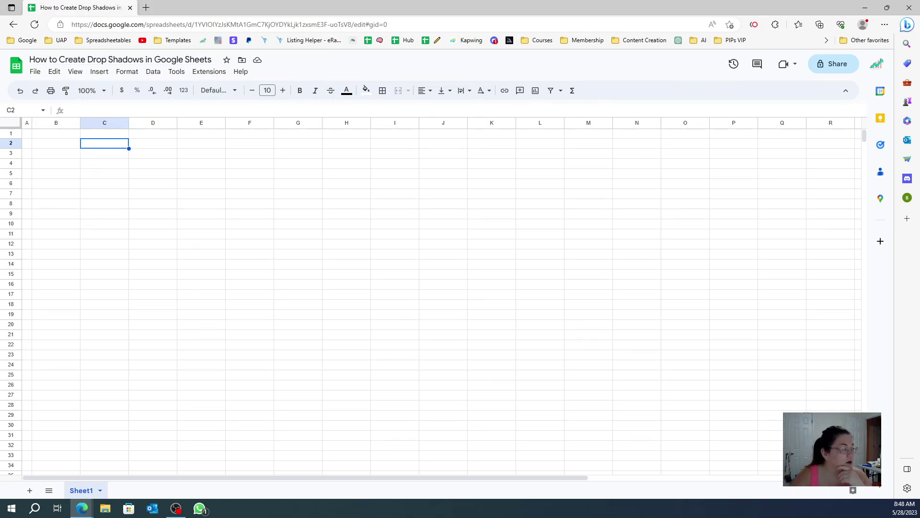
Set the width of column B to 15 pixels.
right_click(56, 123)
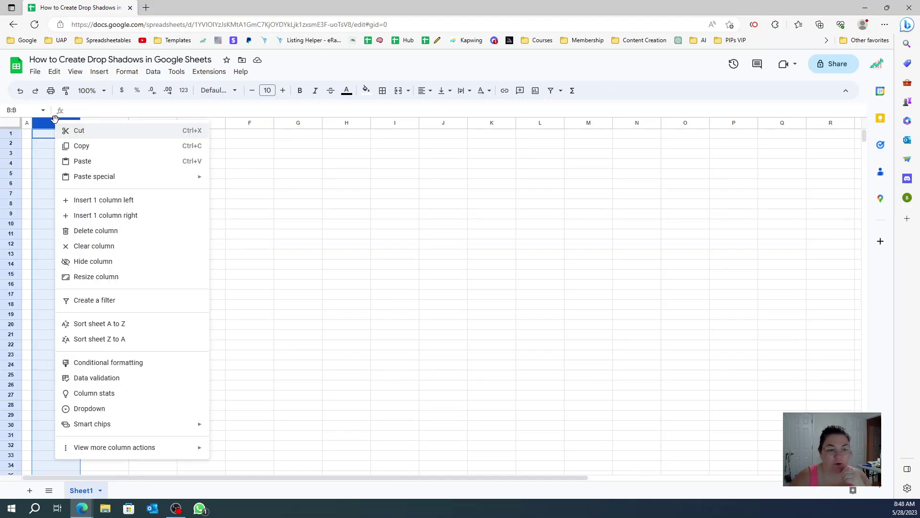
key("Escape")
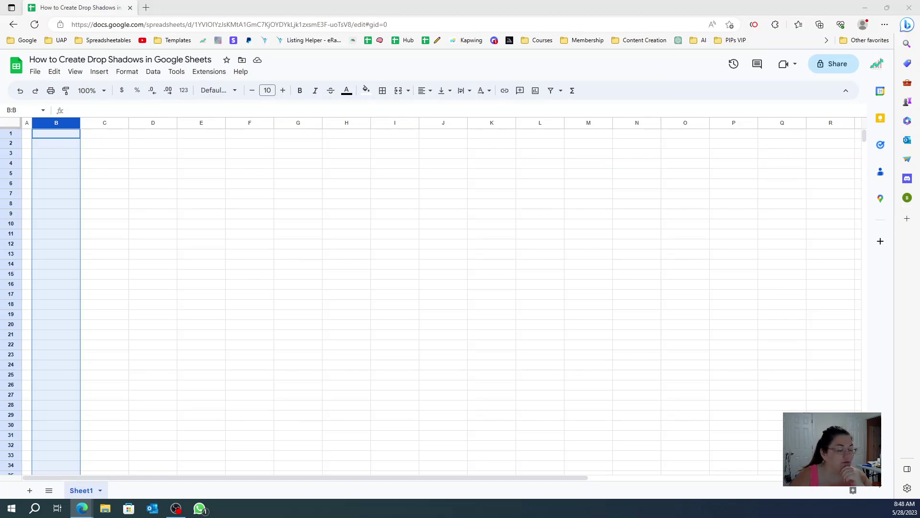
left_click(104, 206)
right_click(62, 124)
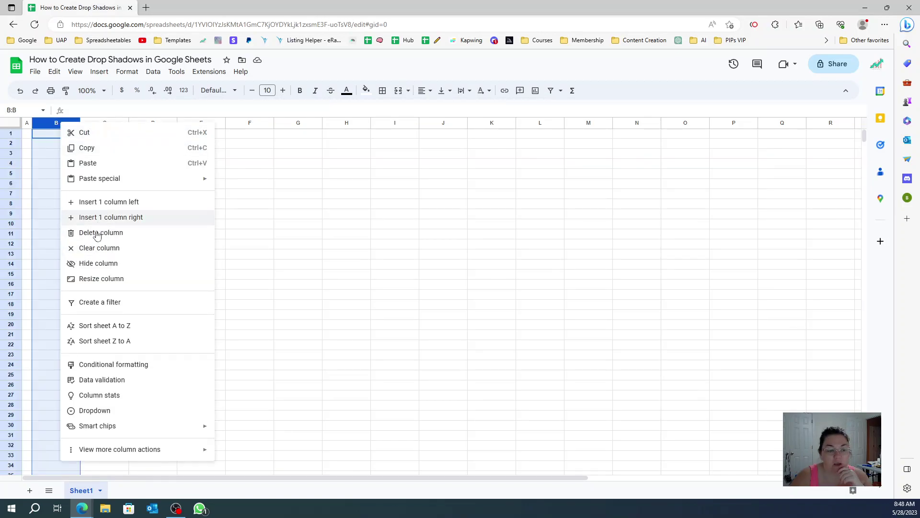
left_click(90, 285)
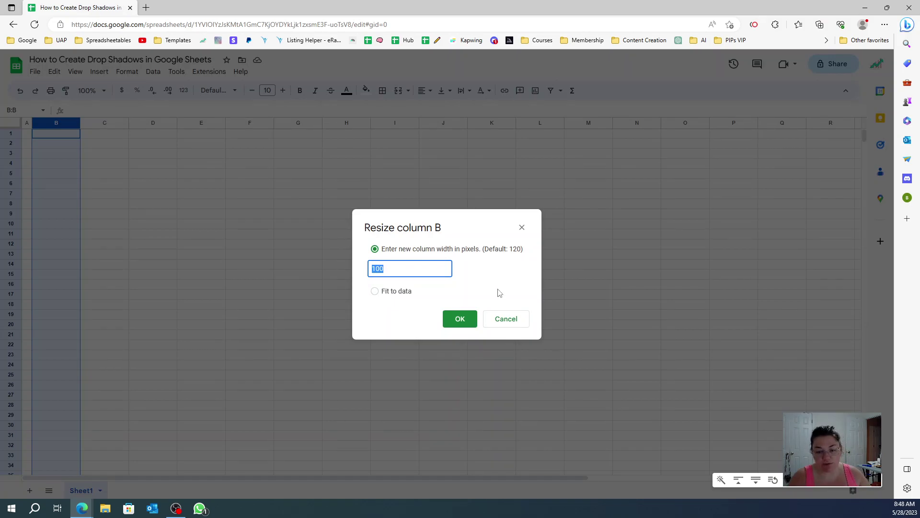
type("15")
left_click(467, 320)
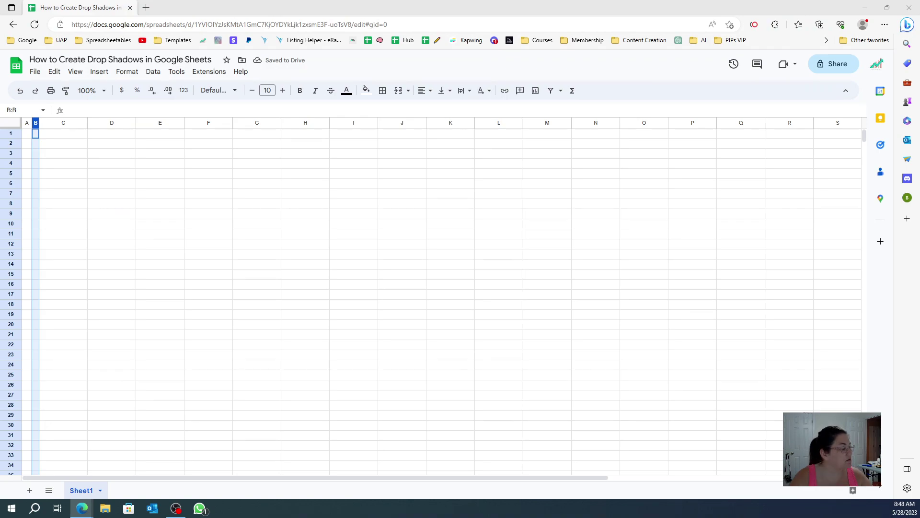
right_click(75, 123)
left_click(126, 276)
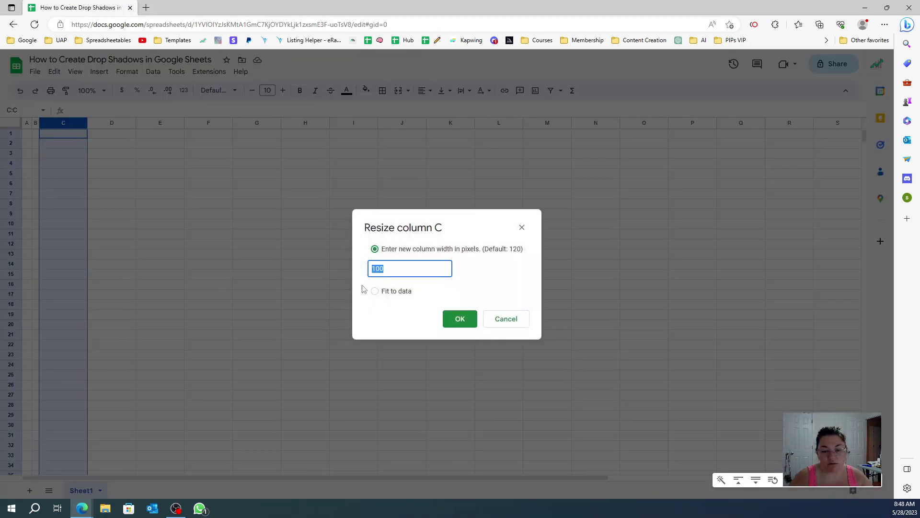
left_click(506, 319)
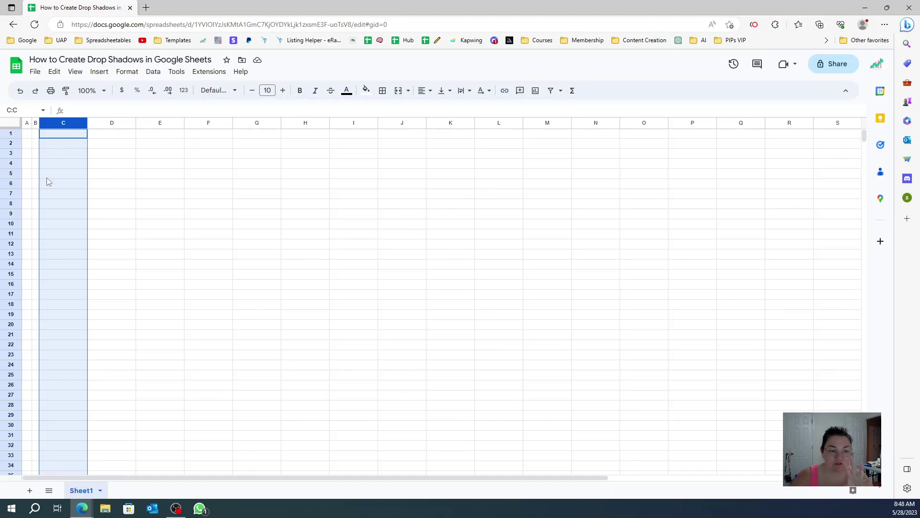
left_click(73, 178)
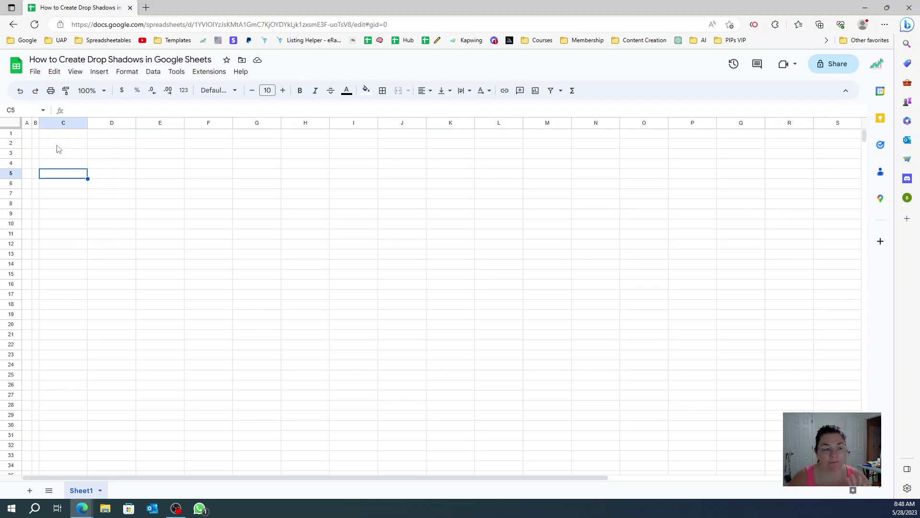
Check the current width of column B without changing it.
right_click(36, 124)
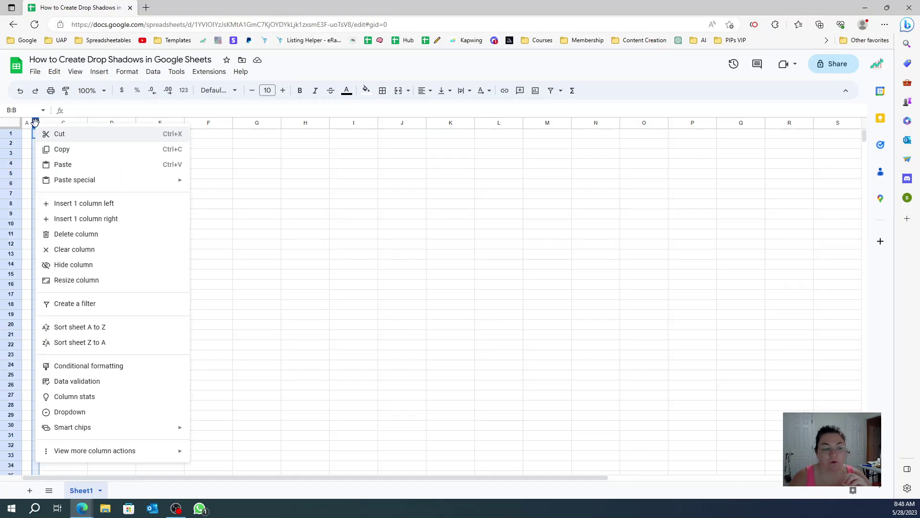
left_click(79, 279)
left_click(524, 324)
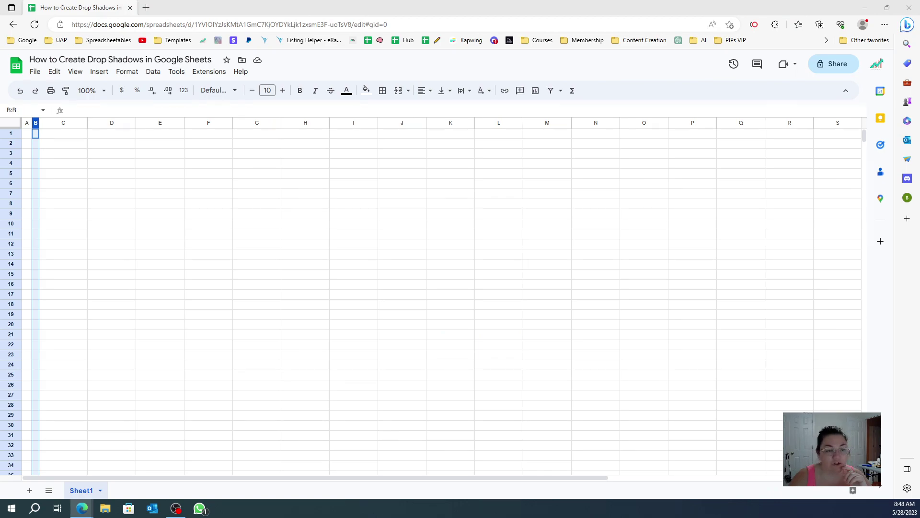
Set the height of row 4 to 14 pixels.
left_click(20, 163)
right_click(20, 163)
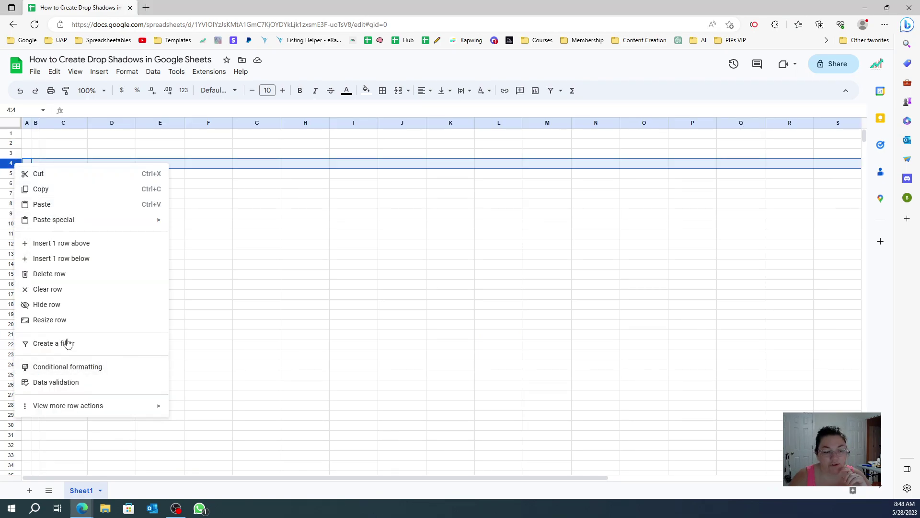
left_click(67, 320)
left_click(400, 249)
type("14")
key("Return")
left_click(160, 271)
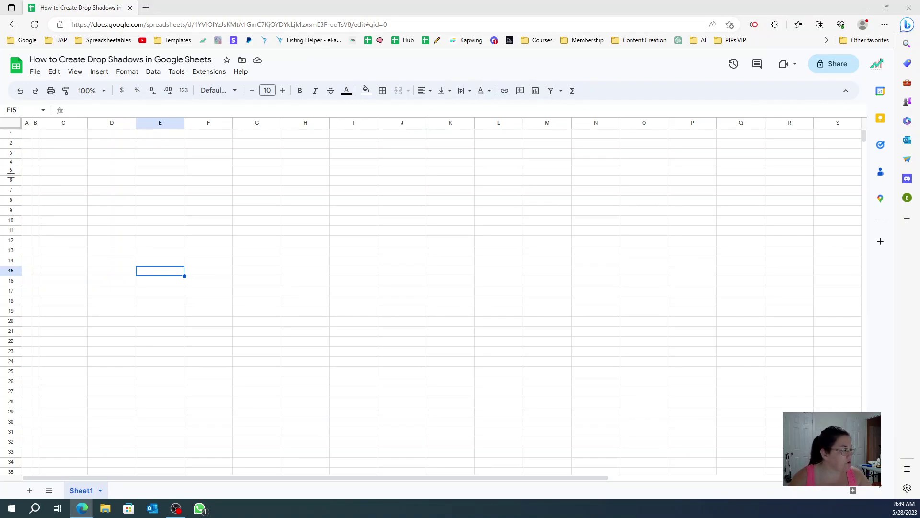
Fill the range B4:G5 with a golden yellow colour to form the main box.
left_click(36, 163)
left_click_drag(41, 166, 261, 173)
left_click(373, 94)
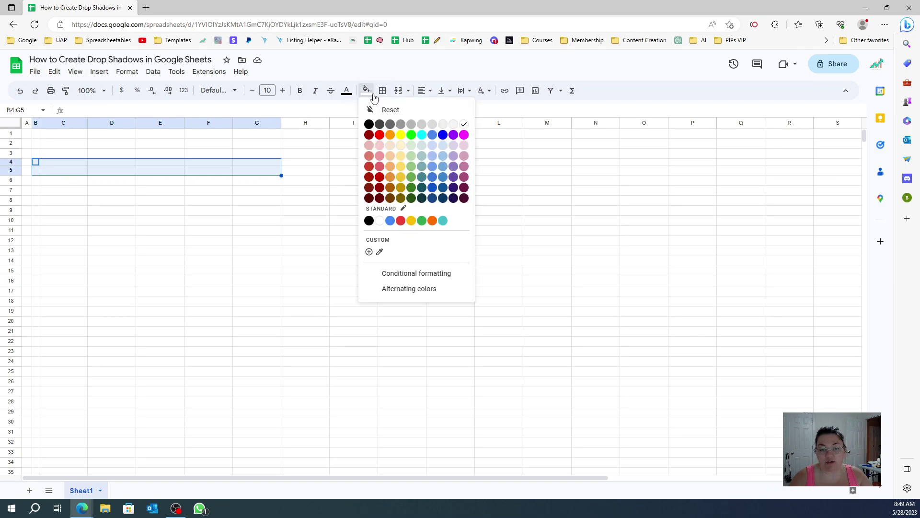
left_click(402, 150)
left_click(365, 90)
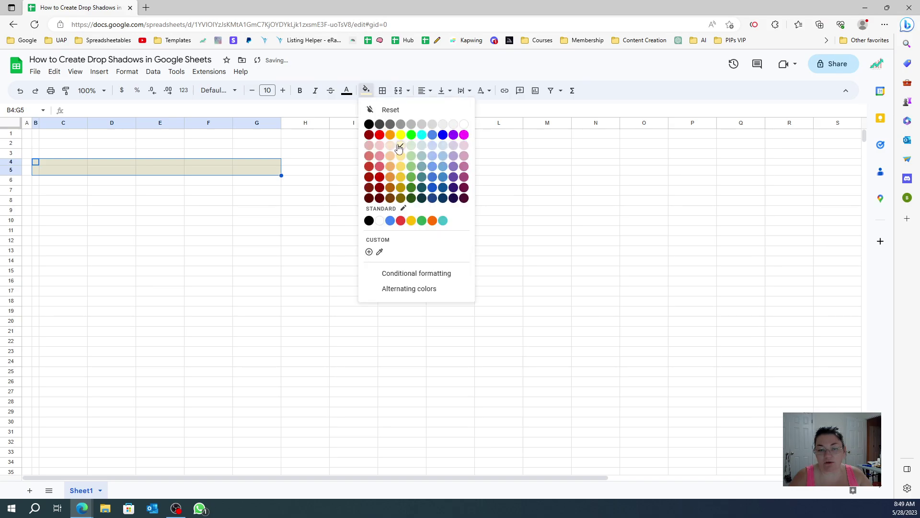
left_click(402, 173)
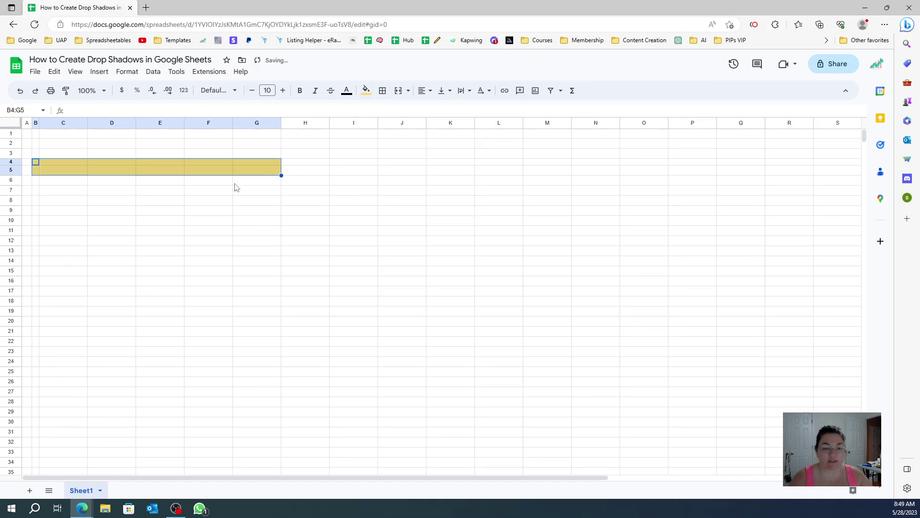
left_click(147, 192)
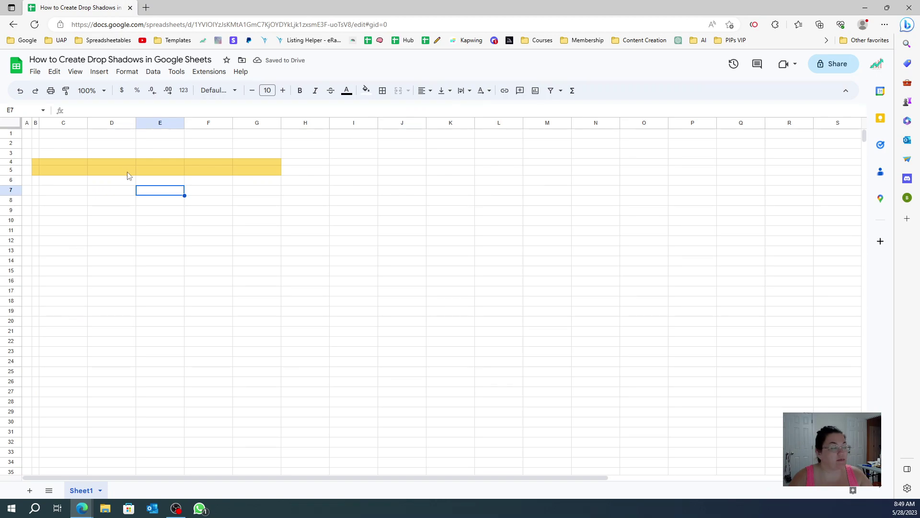
Try a height of 5 pixels for row 6 and undo the change.
left_click(51, 182)
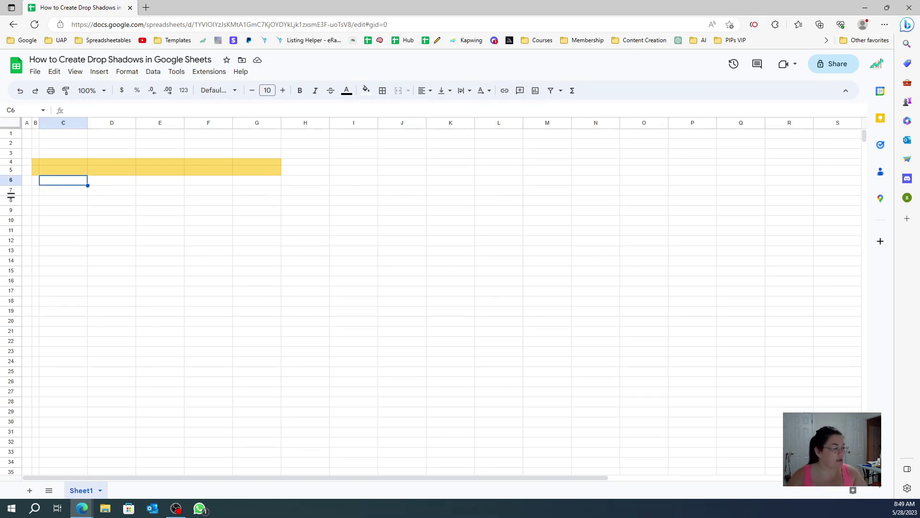
right_click(11, 180)
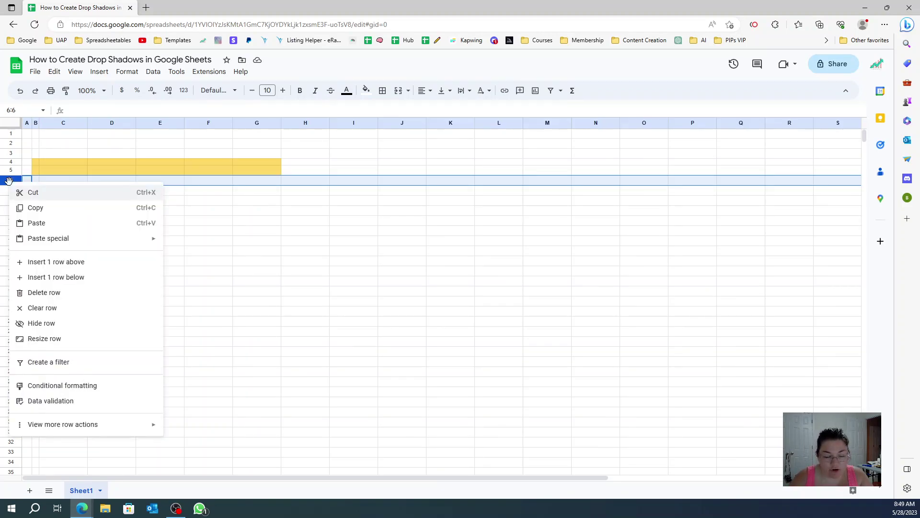
left_click(65, 342)
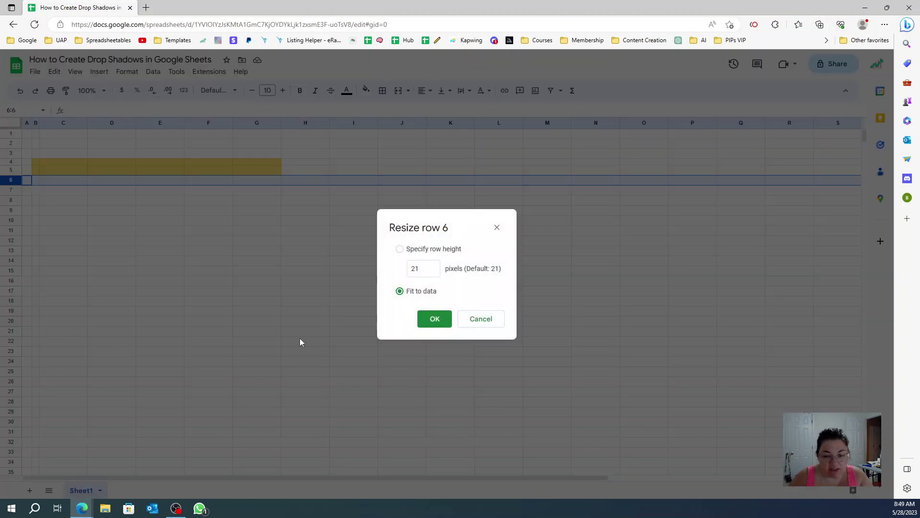
left_click(417, 268)
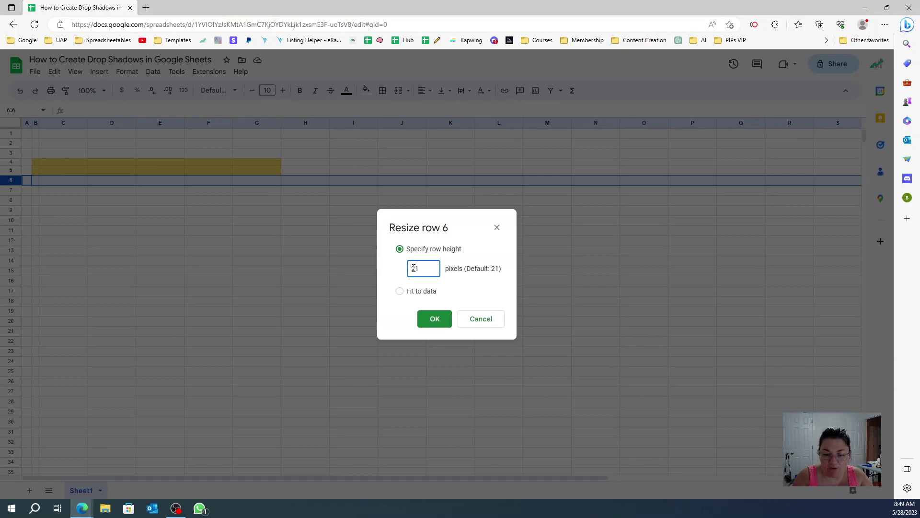
left_click_drag(412, 269, 419, 269)
type("5")
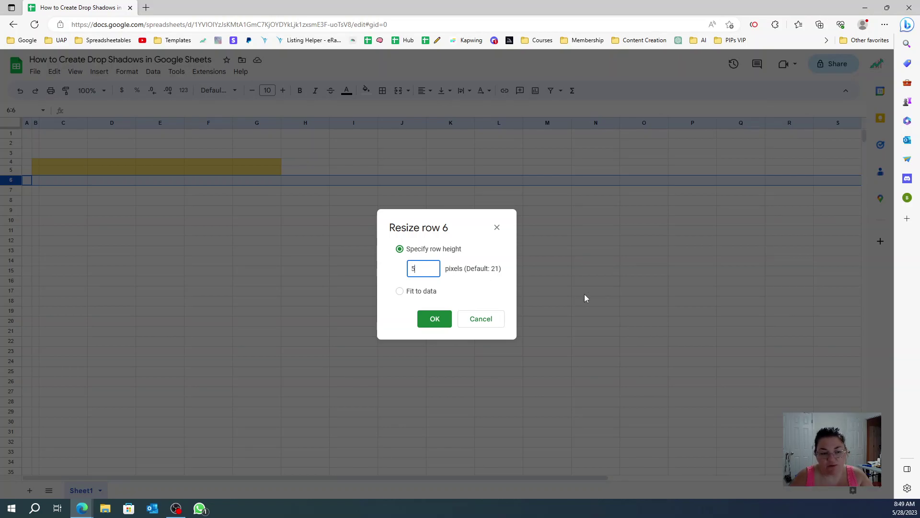
key("Return")
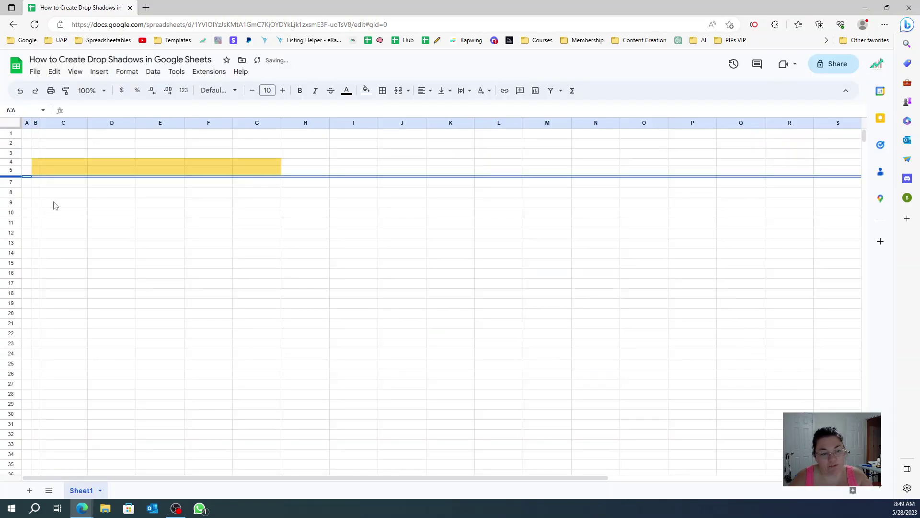
key("ctrl+z")
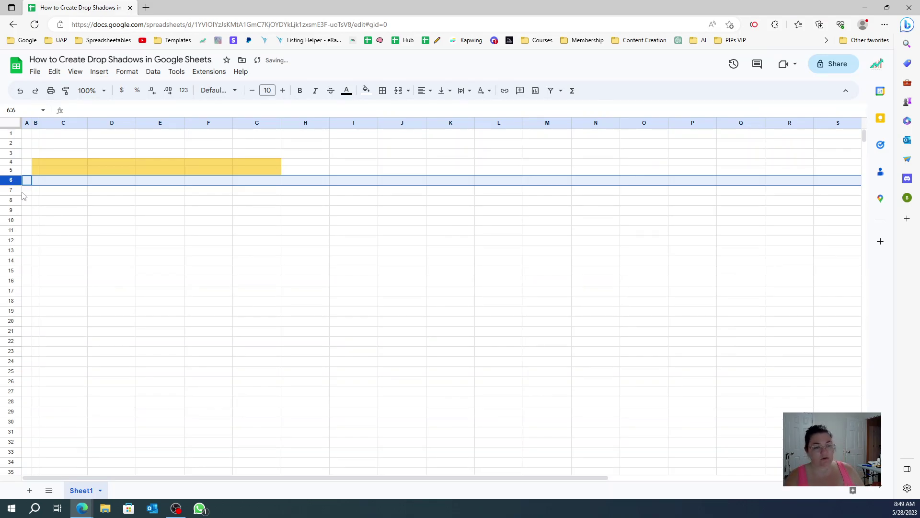
Set the height of row 6 to 8 pixels.
right_click(14, 180)
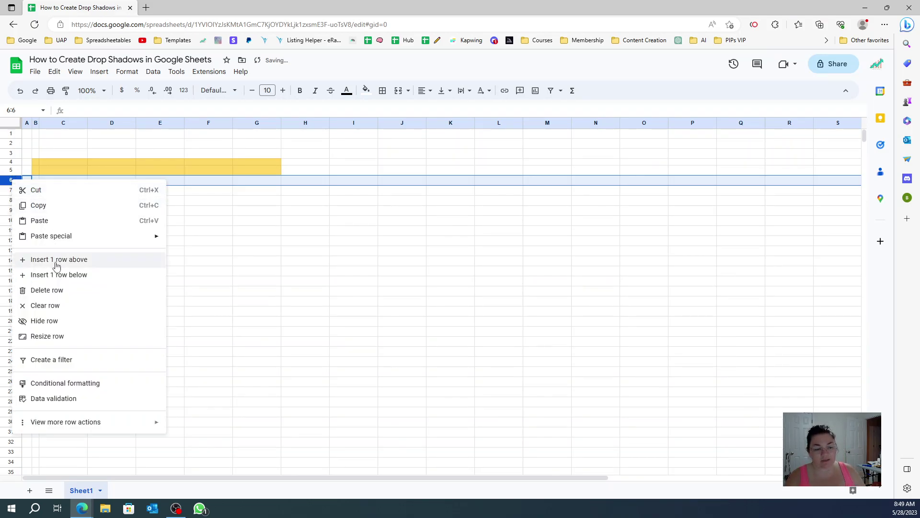
left_click(49, 336)
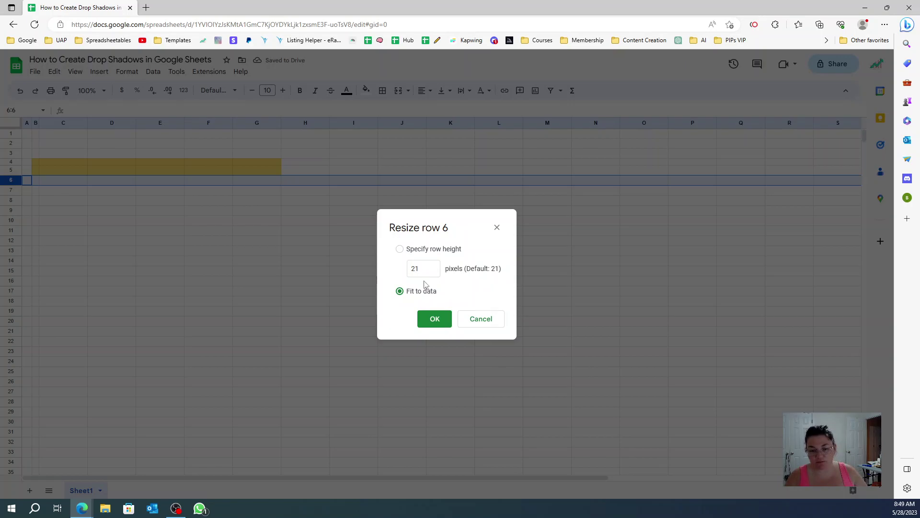
left_click(399, 248)
type("5")
key("Return")
left_click(283, 276)
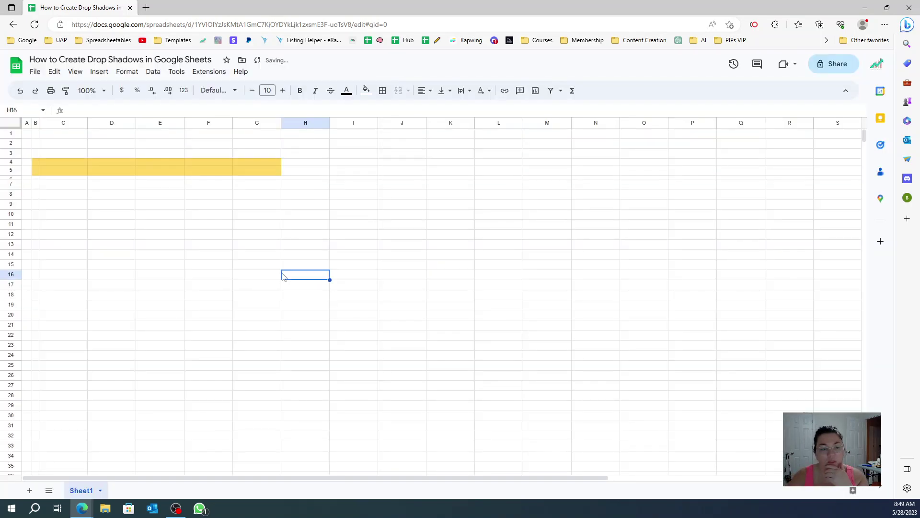
Check the current height of row 6 as a reference for sizing column H.
left_click(35, 179)
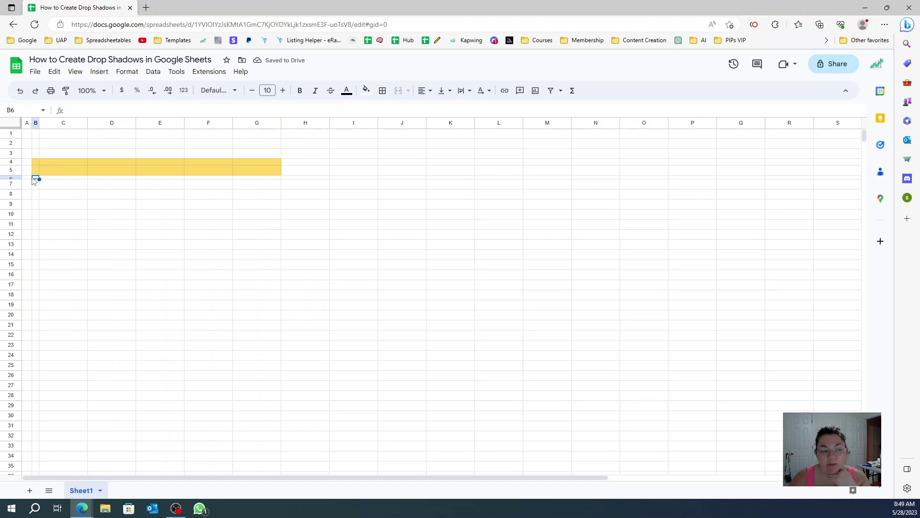
right_click(300, 124)
left_click(369, 278)
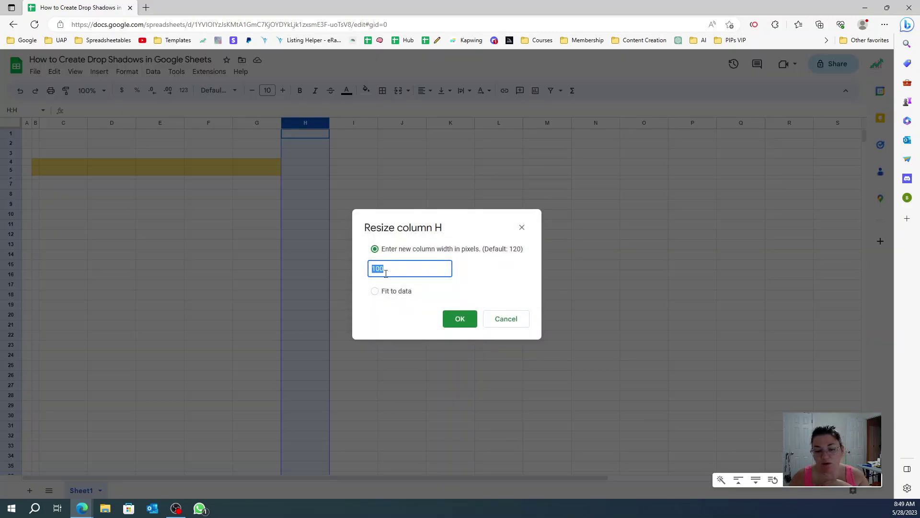
left_click(506, 319)
right_click(11, 176)
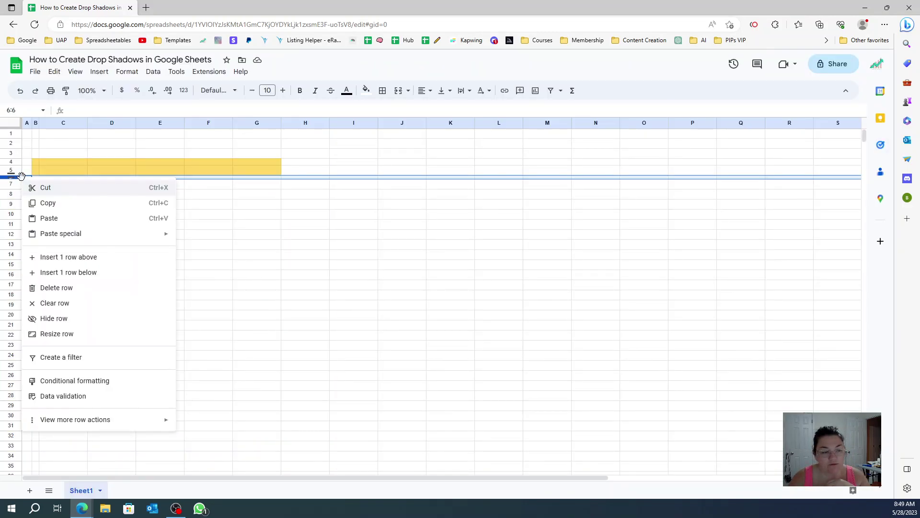
left_click(55, 335)
left_click(485, 325)
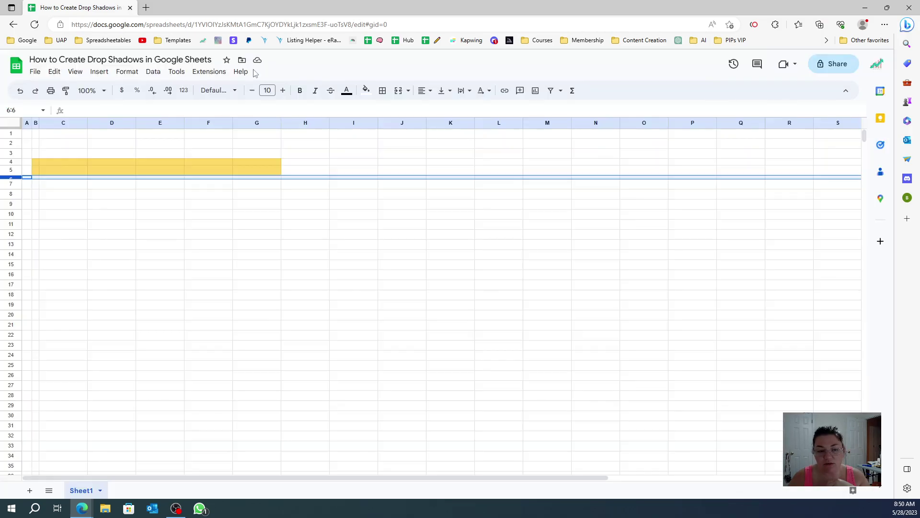
Set the width of column H to 8 pixels.
right_click(307, 123)
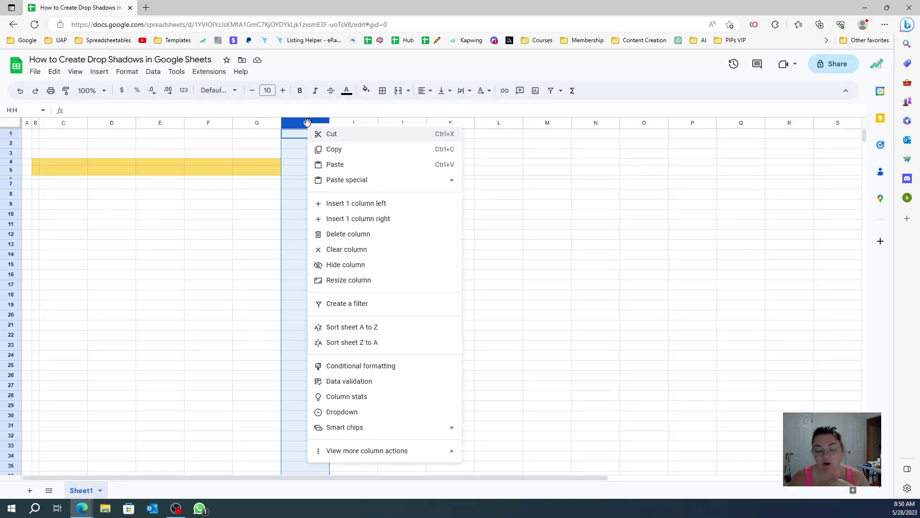
left_click(358, 280)
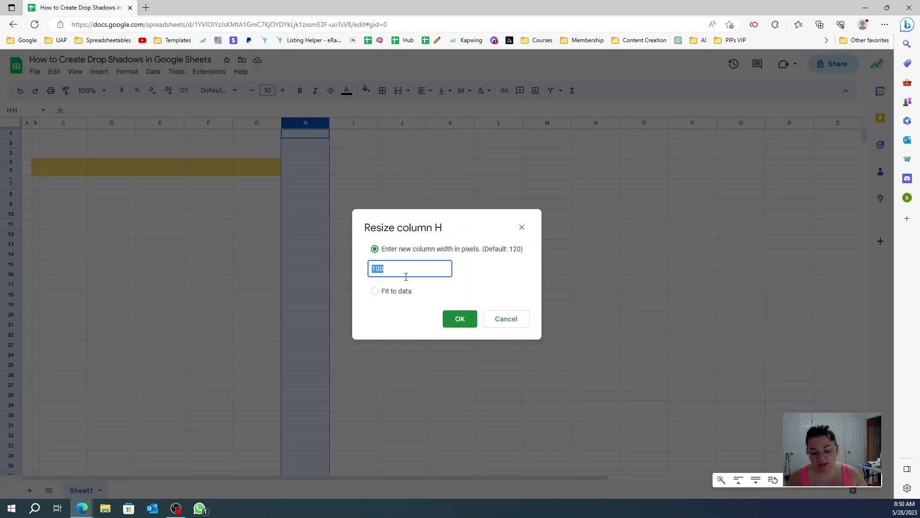
type("8")
left_click(460, 319)
left_click(254, 229)
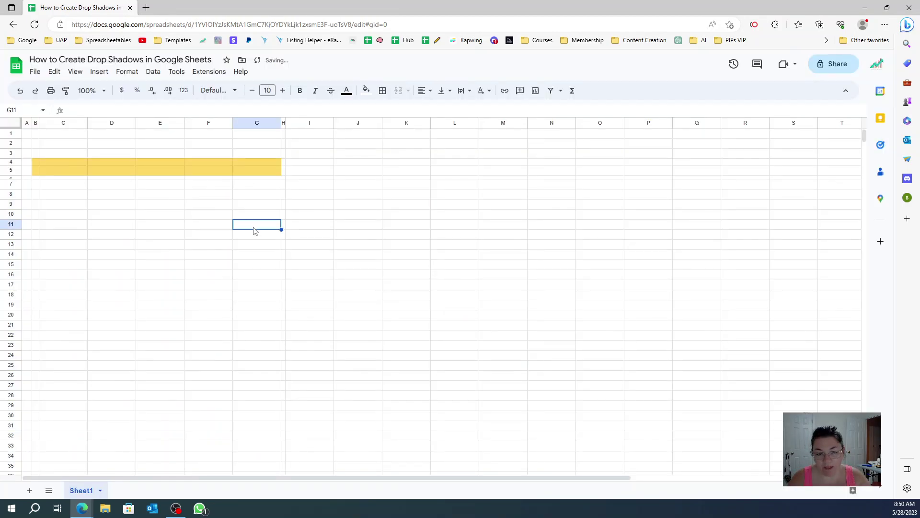
Fill C6:H6 together with cell H5 in the palest yellow to form the shadow of the golden box.
left_click(283, 163)
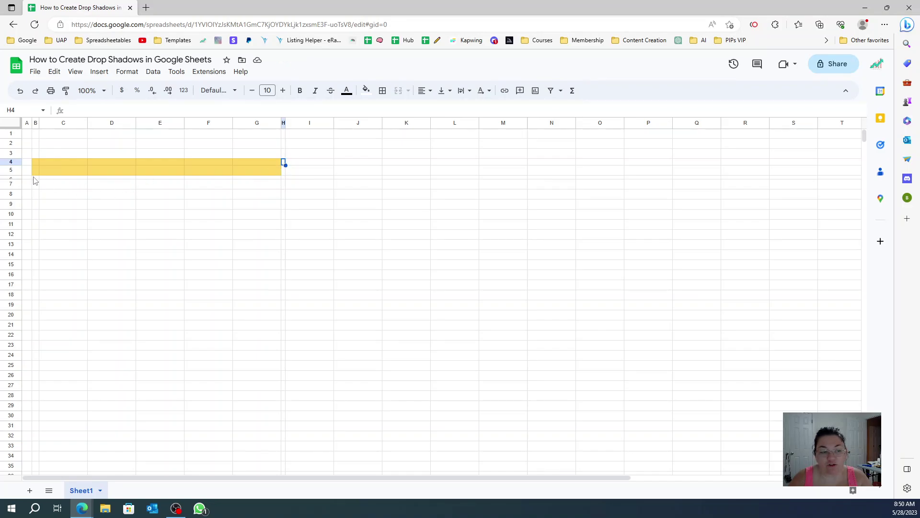
left_click_drag(53, 180, 286, 175)
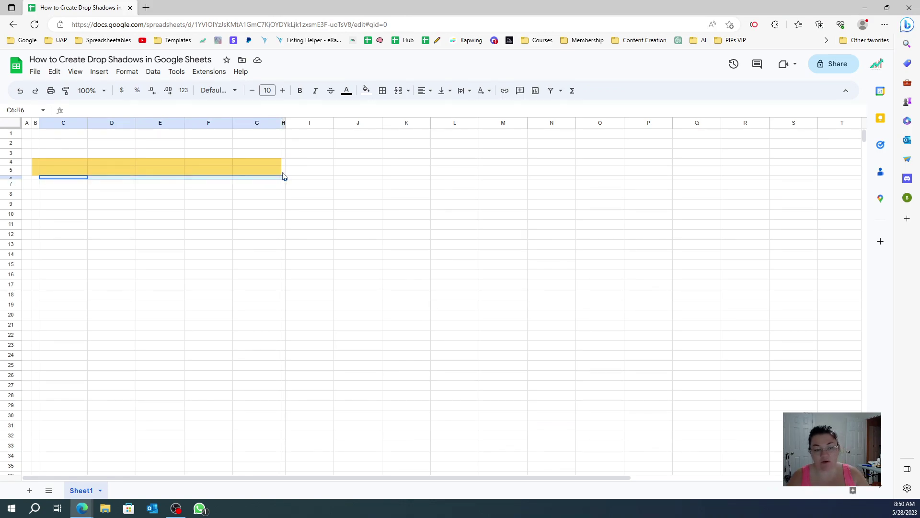
left_click(283, 173)
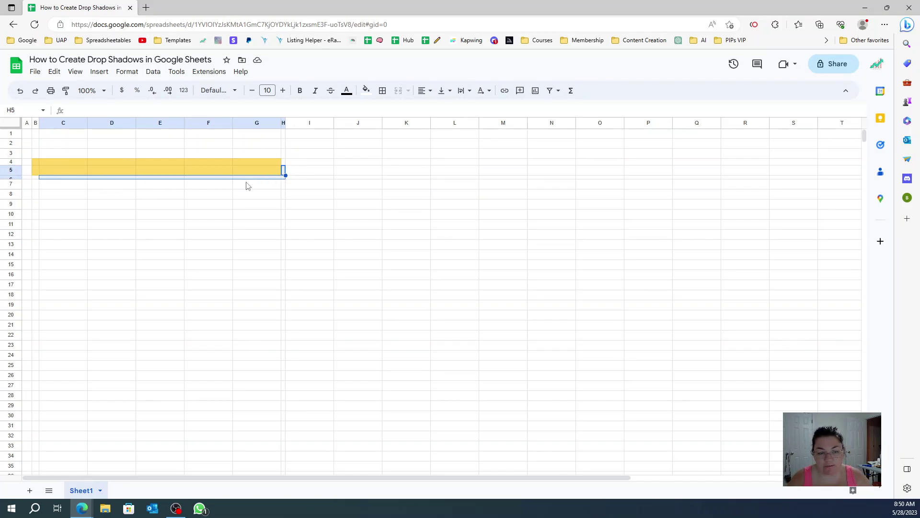
left_click(366, 90)
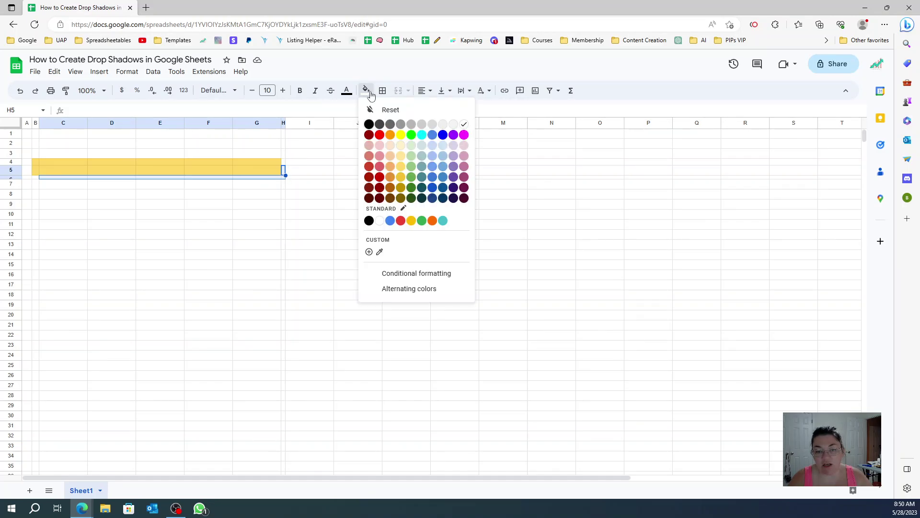
left_click(399, 148)
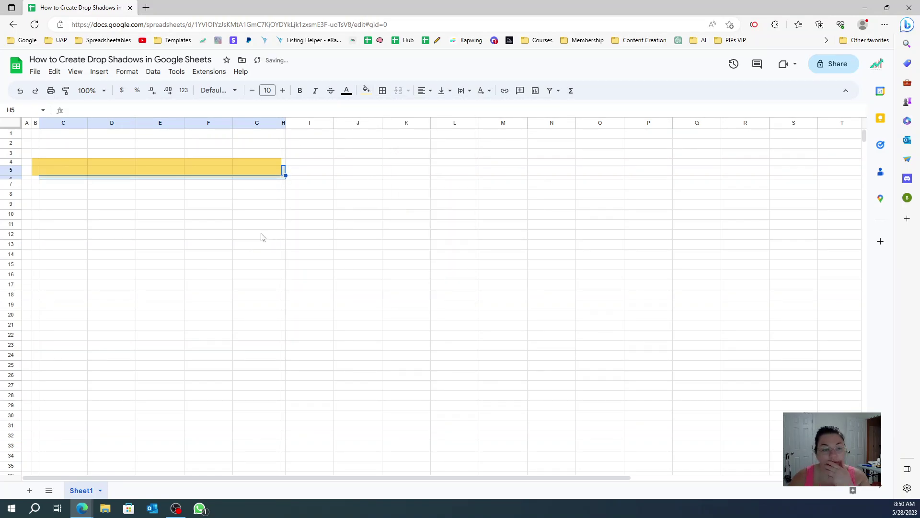
left_click(106, 266)
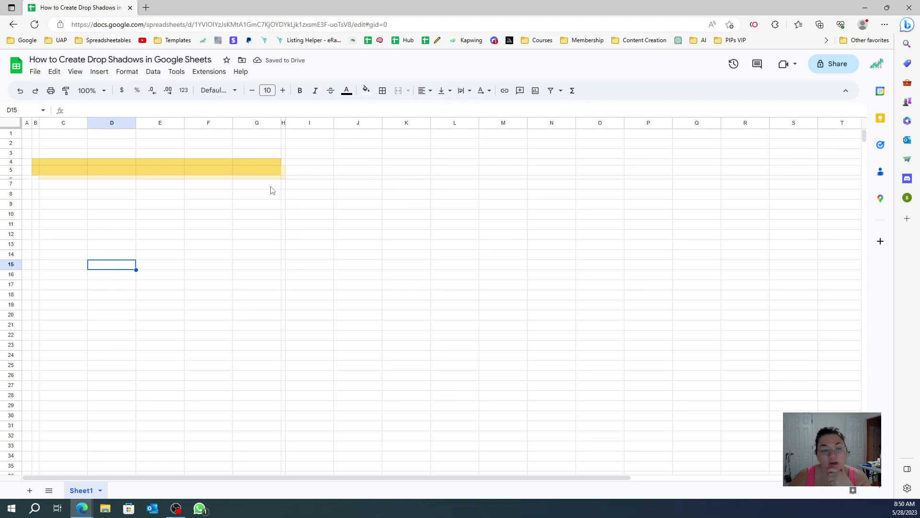
Hide the gridlines of the sheet.
left_click(76, 71)
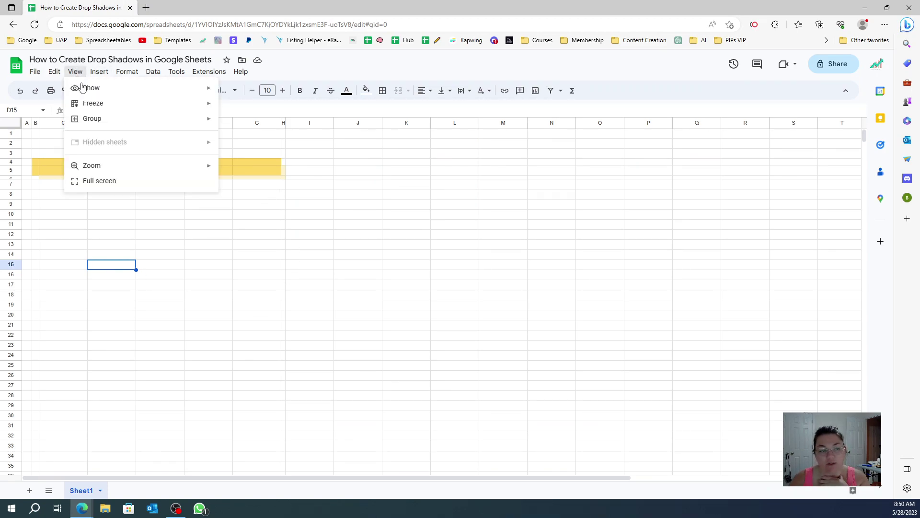
mouse_move(94, 90)
left_click(340, 106)
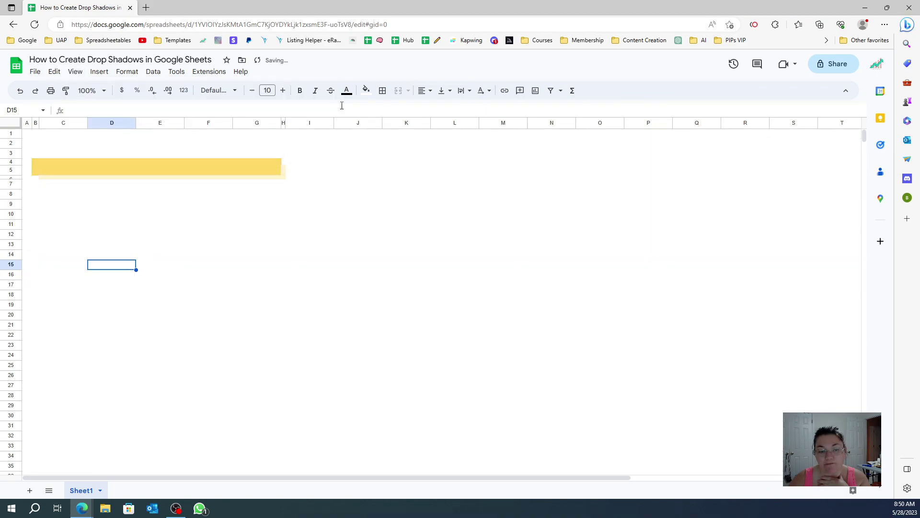
left_click(221, 337)
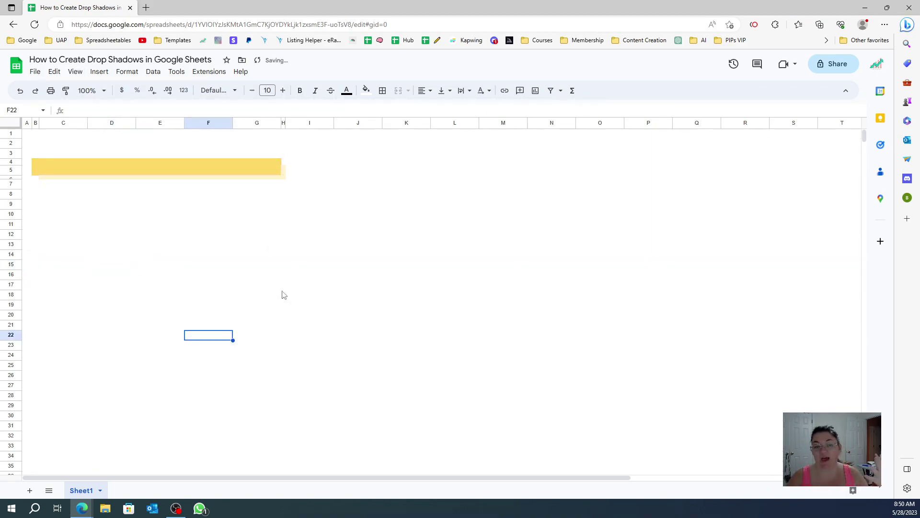
Increase the height of row 5 to a little more than double, making the golden box taller.
left_click(14, 170)
left_click_drag(11, 175, 10, 188)
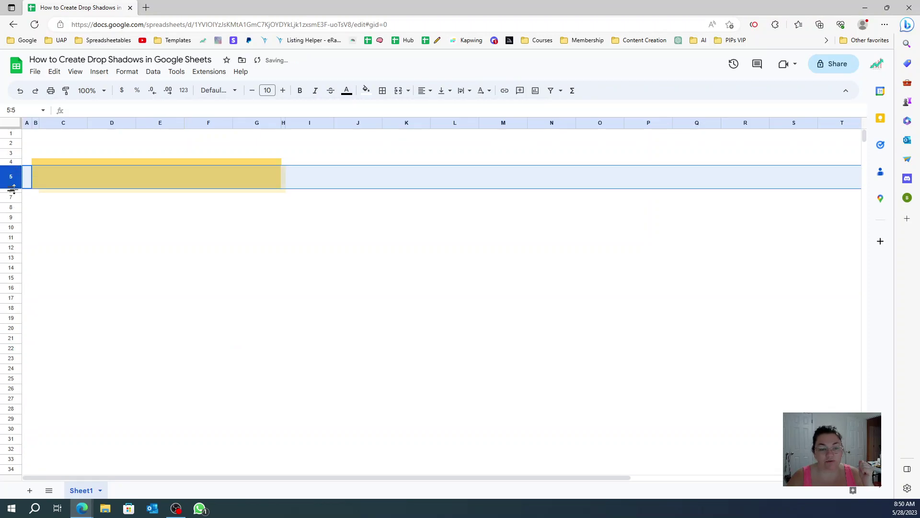
Merge cells B4:G5 of the golden box into one cell and enter the text "ENTER YOUR OWN TEXT".
left_click(265, 293)
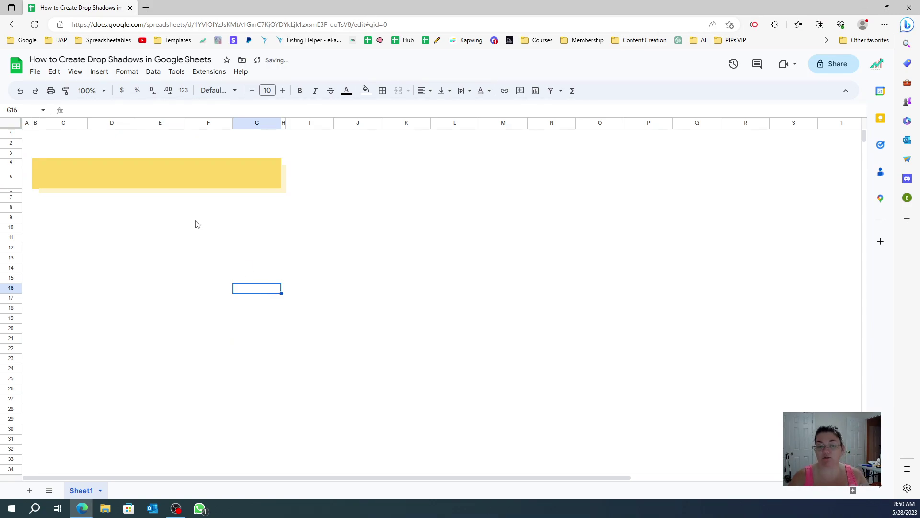
left_click(41, 179)
left_click_drag(36, 162, 65, 163)
left_click_drag(151, 180, 263, 179)
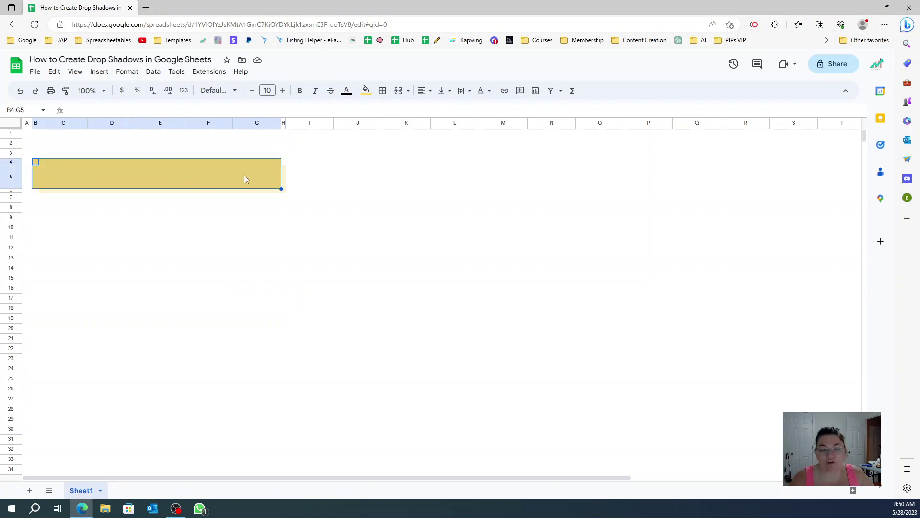
left_click(399, 90)
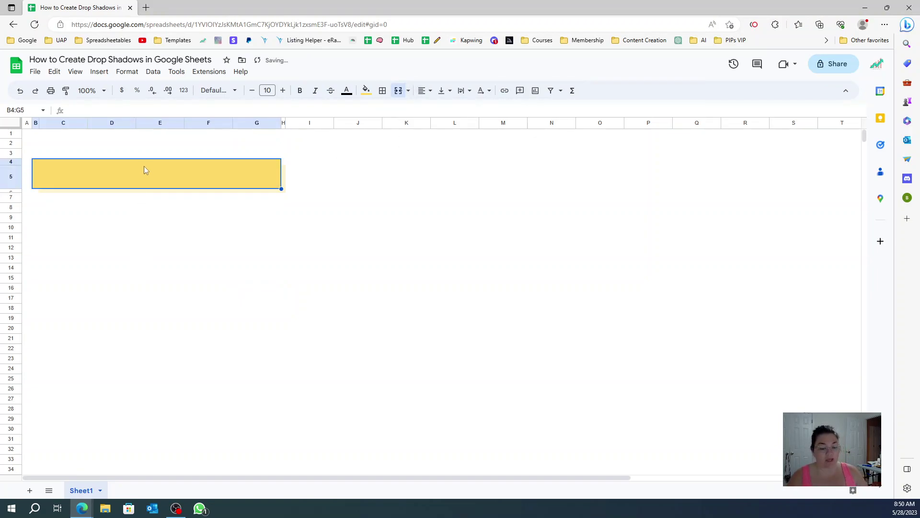
type("ENTER")
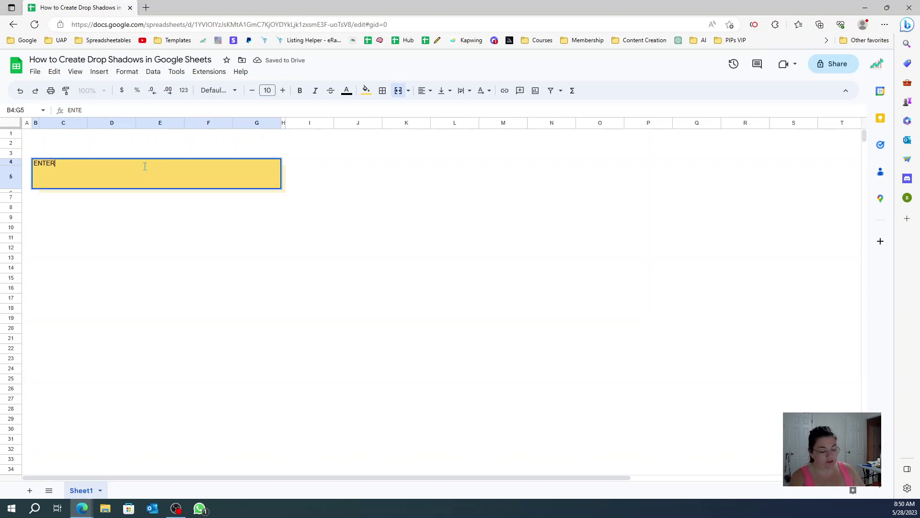
type(" YOUR OWN TEXT")
key("Return")
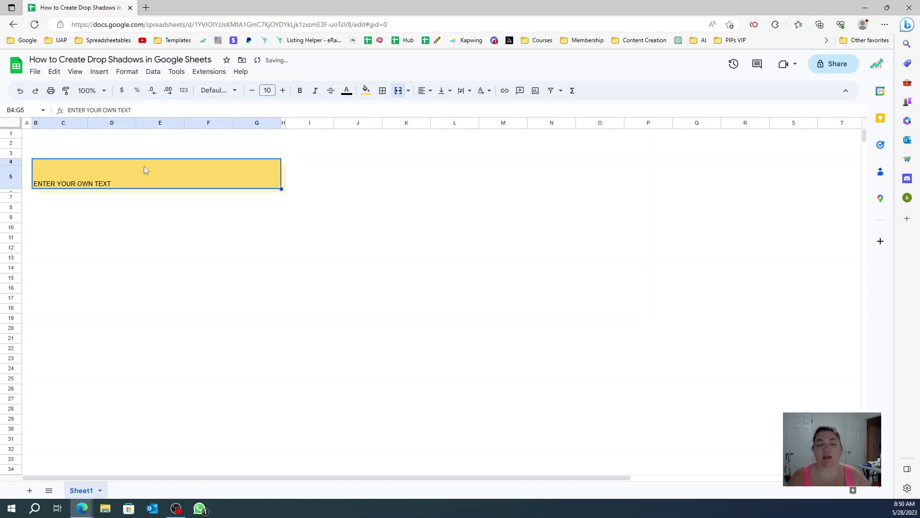
Align the text in the merged golden box to the vertical middle and the horizontal center.
left_click(442, 90)
left_click(450, 92)
left_click(451, 92)
left_click(461, 109)
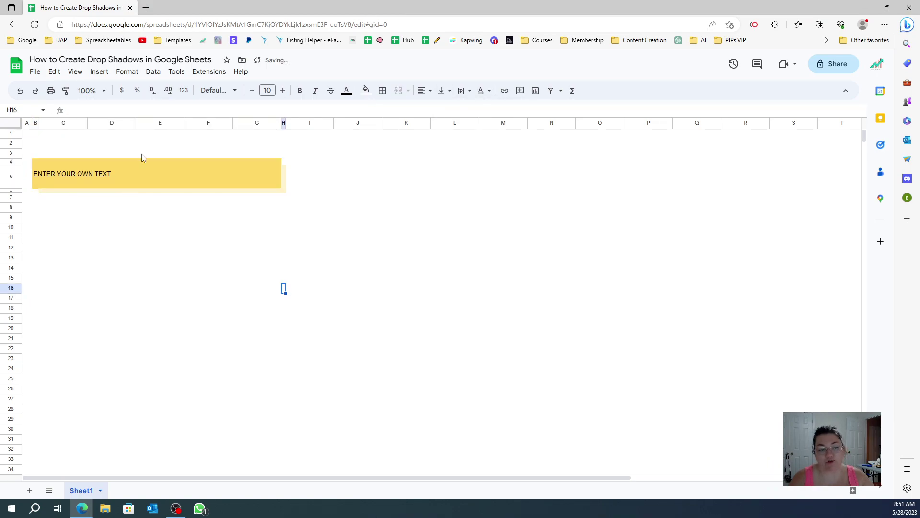
left_click(421, 91)
left_click(437, 108)
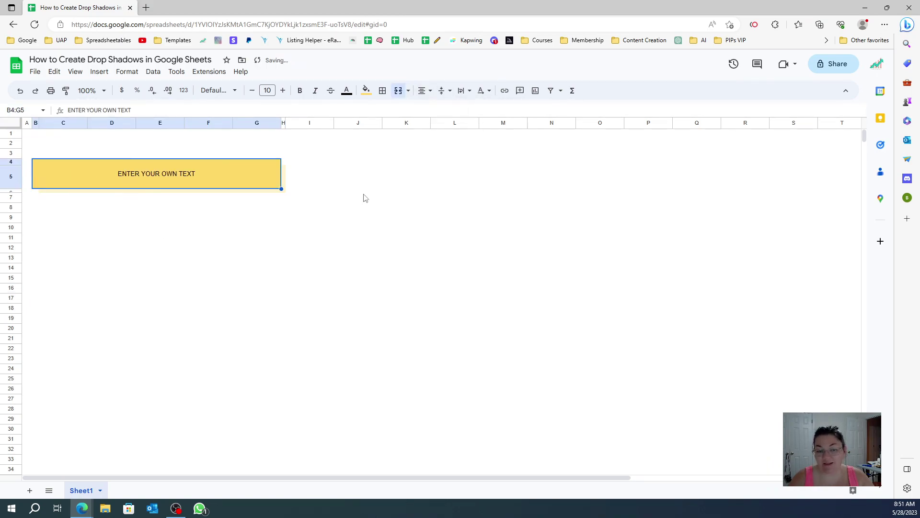
left_click(279, 302)
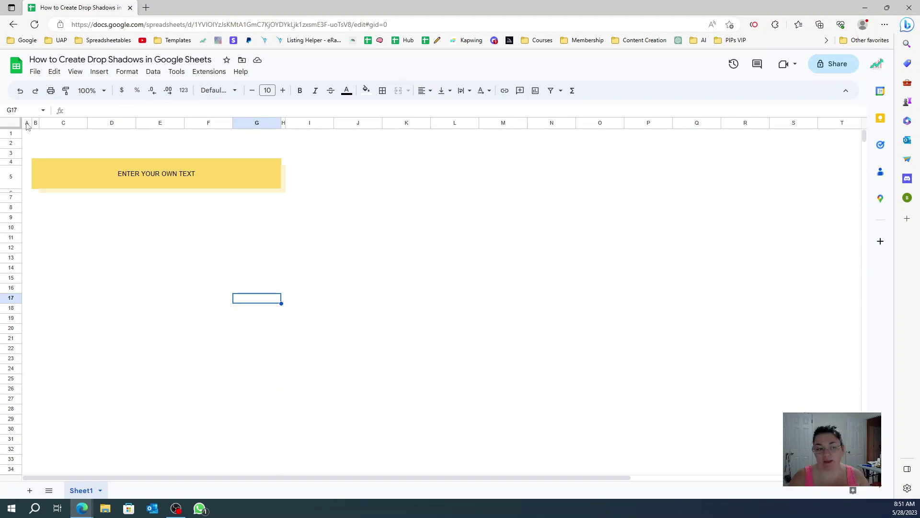
Copy columns A:H with the shadowed box and paste them starting at column I.
left_click_drag(27, 123, 284, 122)
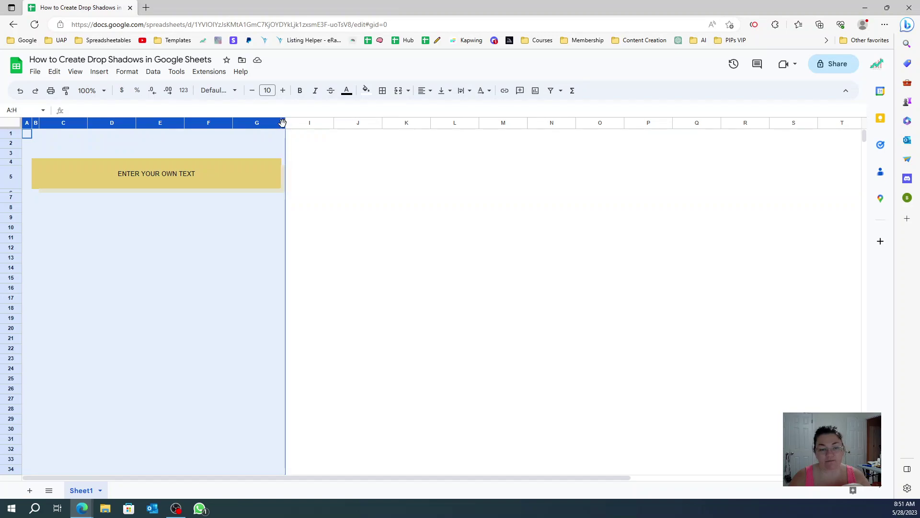
key("ctrl+c")
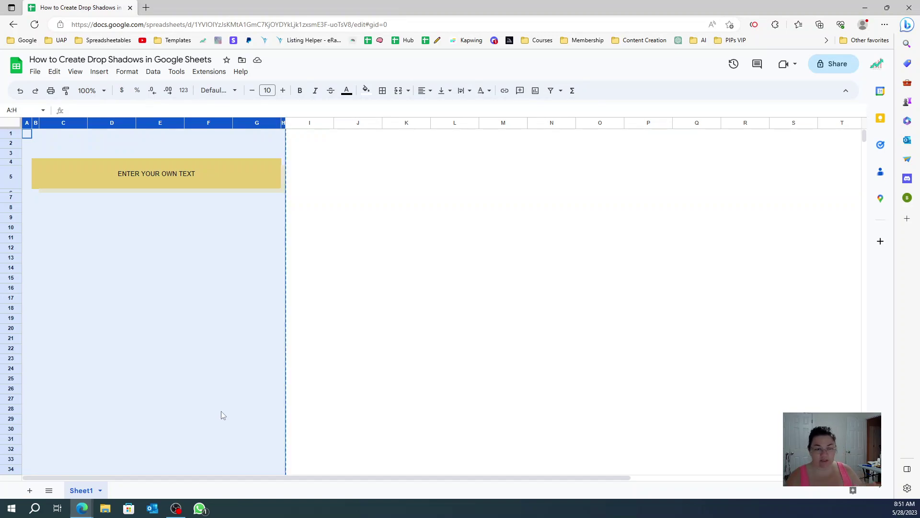
left_click(319, 120)
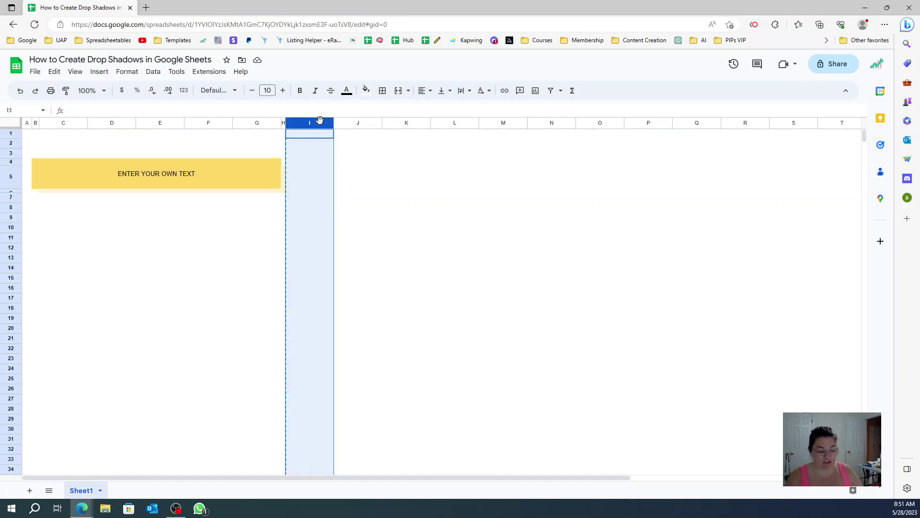
key("ctrl+v")
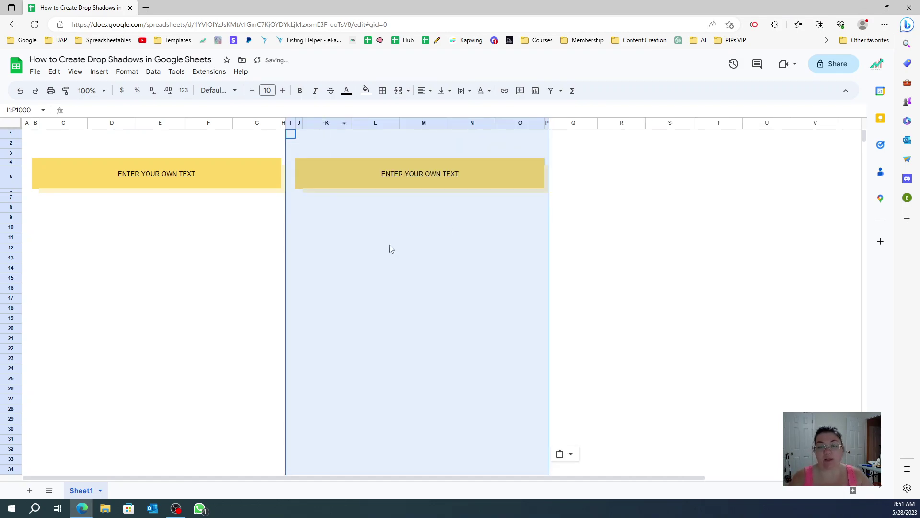
left_click(560, 211)
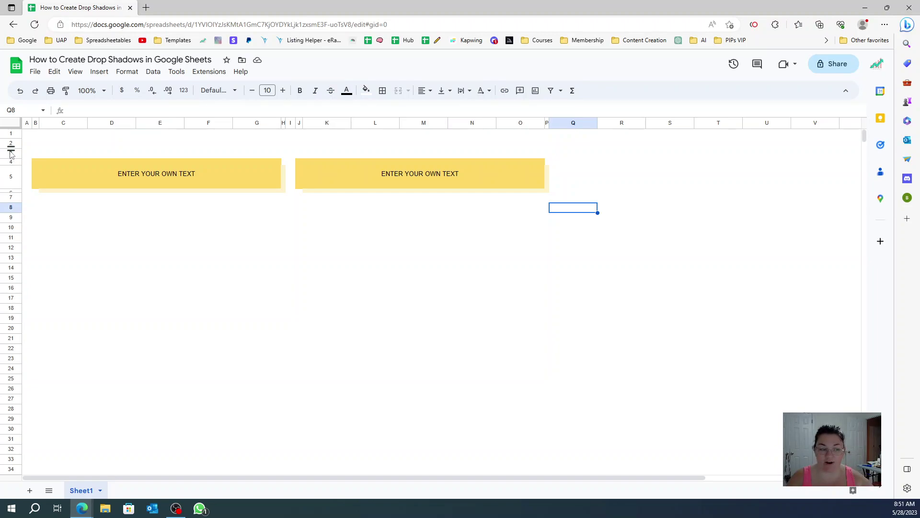
Copy rows 3:6 with both shadowed boxes and paste them starting at row 7.
left_click_drag(10, 154, 10, 191)
key("ctrl+c")
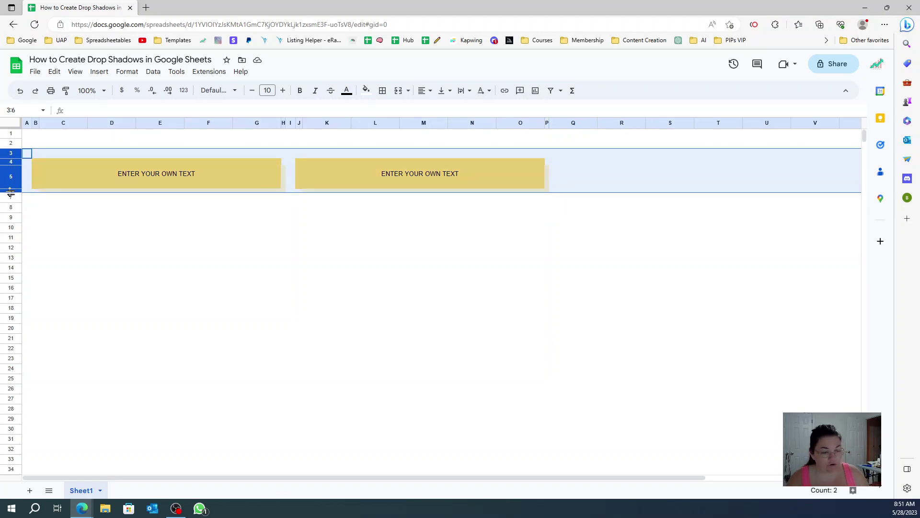
left_click(12, 195)
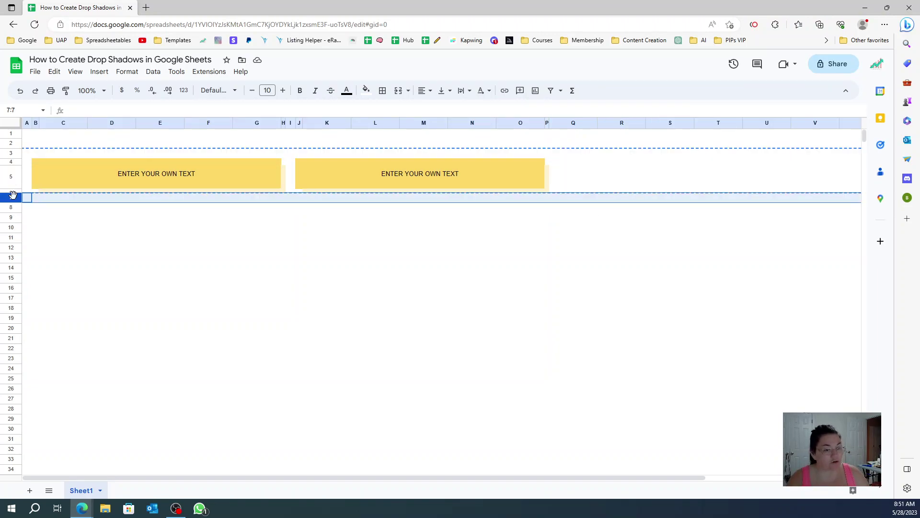
key("ctrl+v")
left_click(207, 331)
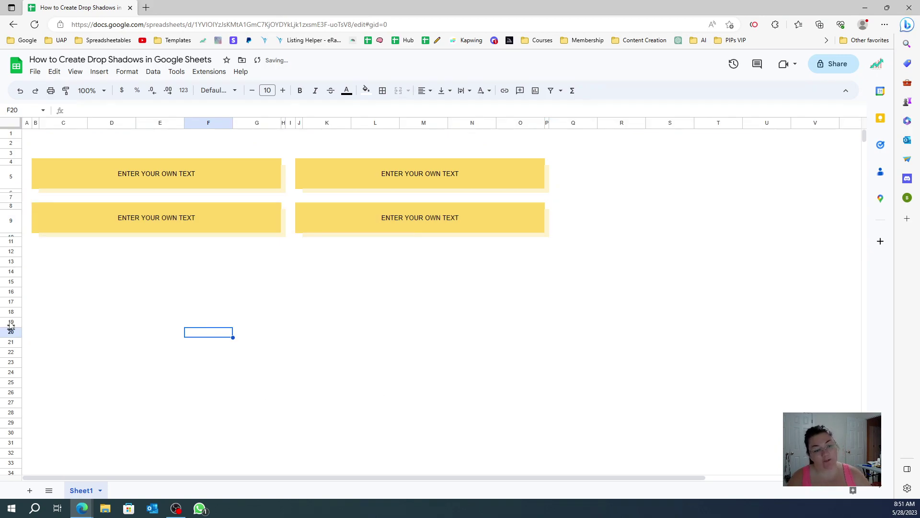
Copy rows 3:10 with the four boxes and paste them starting at row 12.
left_click_drag(11, 154, 16, 237)
key("ctrl+c")
left_click(15, 250)
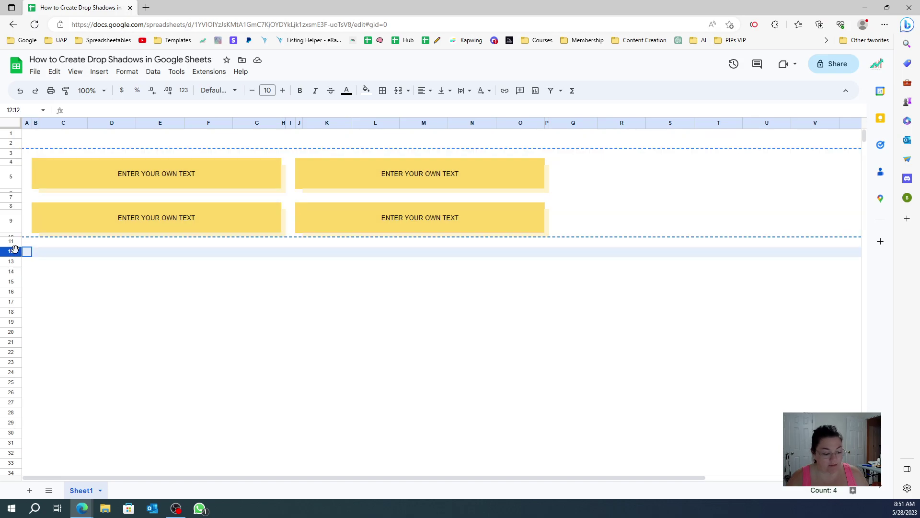
key("ctrl+v")
left_click(183, 364)
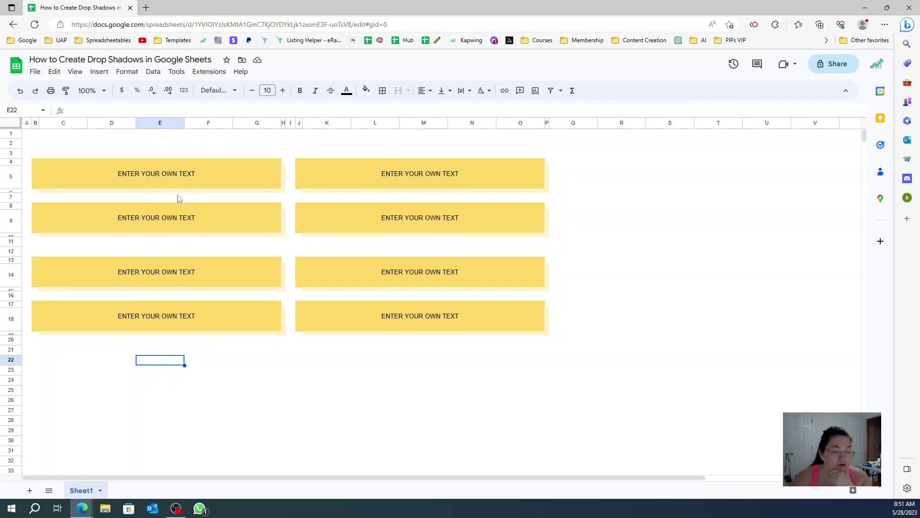
Unmerge the first golden box, B4:G5.
left_click(168, 124)
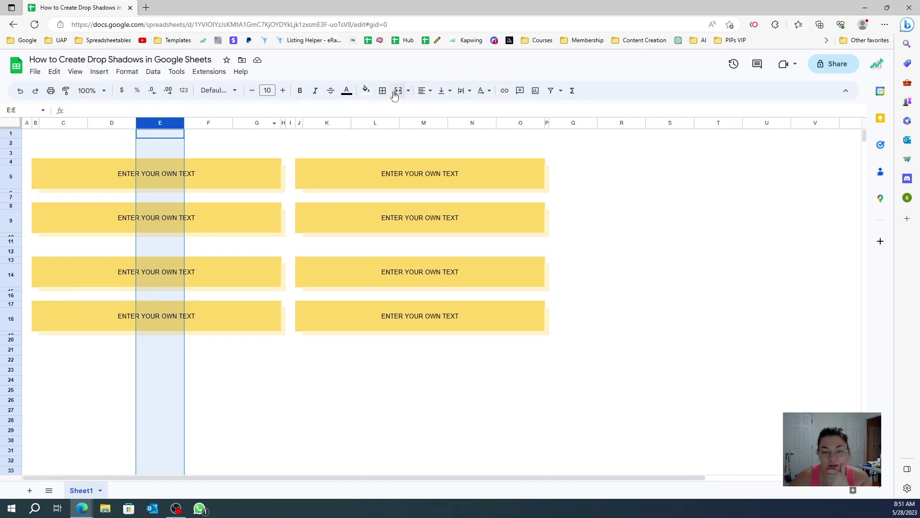
left_click(223, 257)
left_click(208, 176)
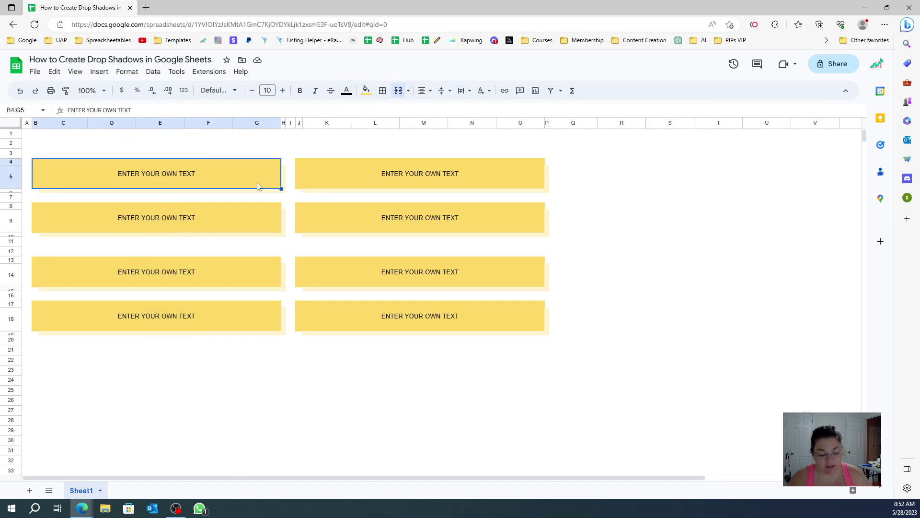
left_click(397, 90)
left_click(237, 211)
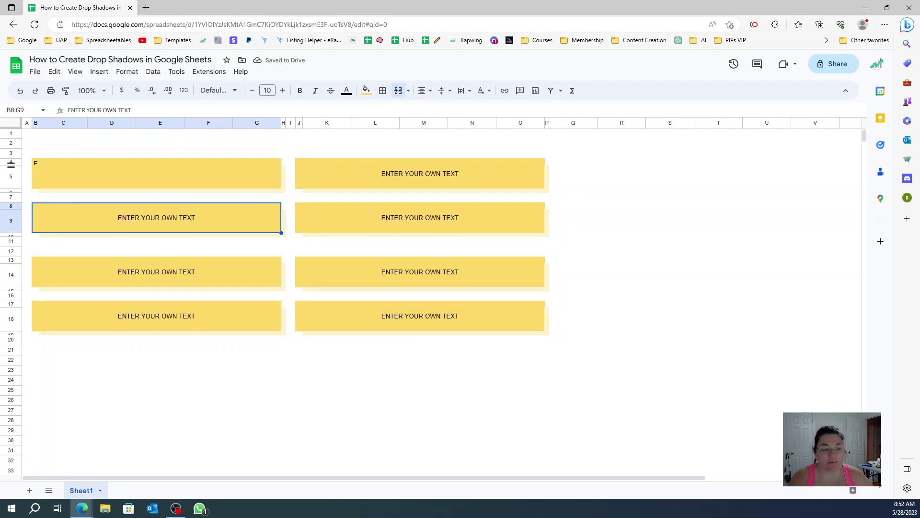
Clear the text from the range A2:G23, keeping the fills of the four boxes.
left_click_drag(29, 143, 256, 373)
key("Delete")
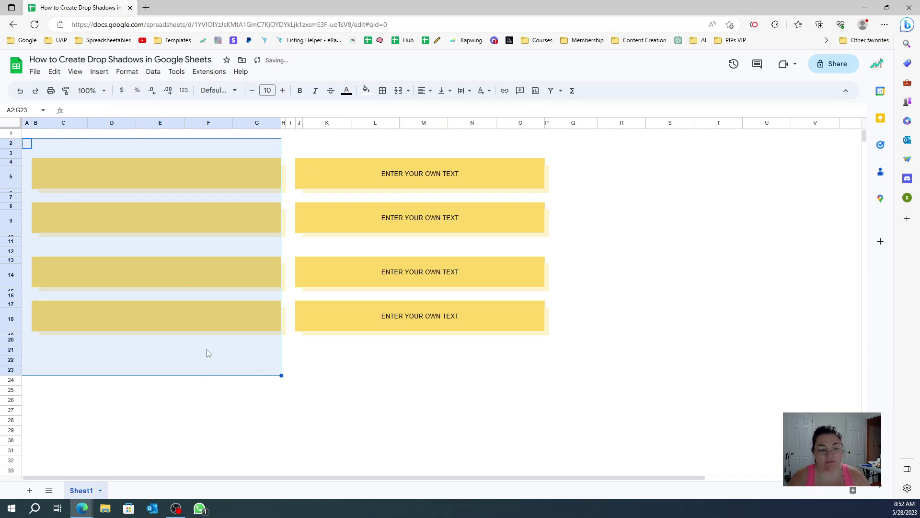
left_click(203, 331)
Unmerge the boxes B8:G9, B13:G14 and B17:G18.
left_click(178, 174)
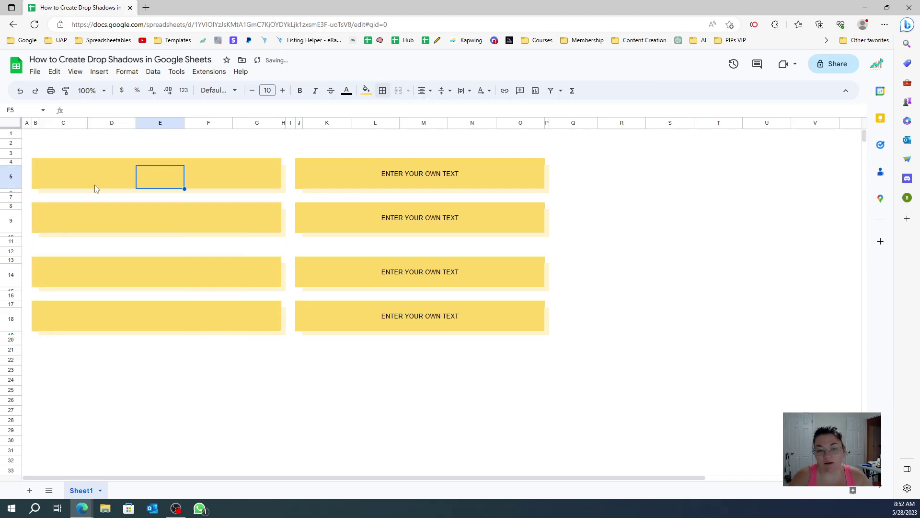
left_click(171, 220)
left_click(399, 93)
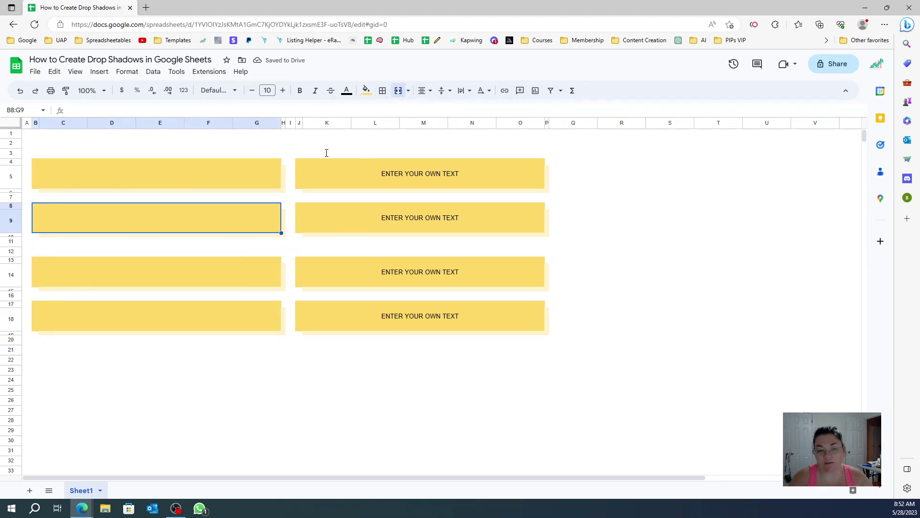
left_click(171, 290)
left_click(402, 94)
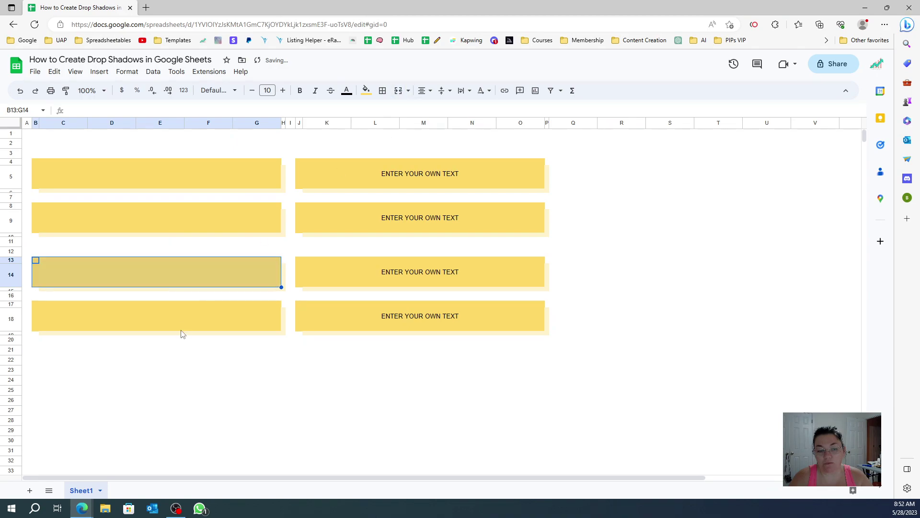
left_click(185, 319)
left_click(399, 91)
left_click(202, 414)
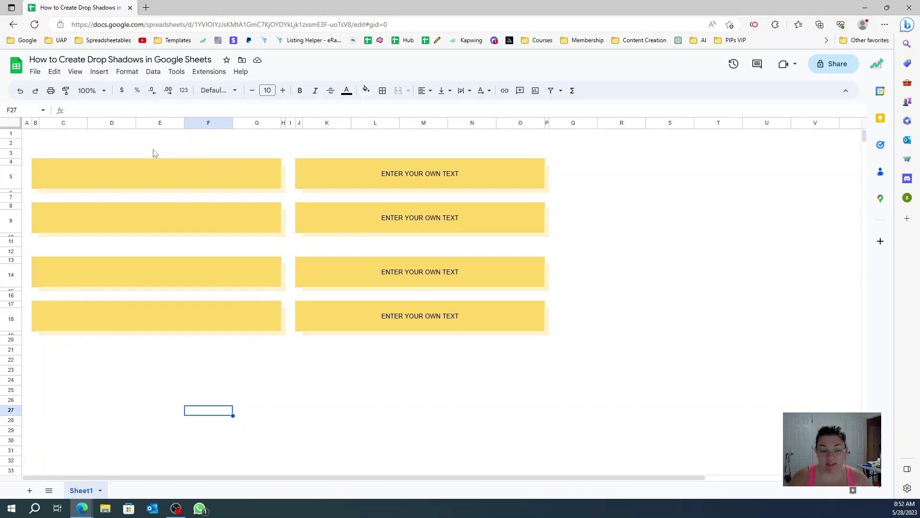
Reset the fill color of E13:E20 to split the two lower boxes into separate halves.
left_click(153, 124)
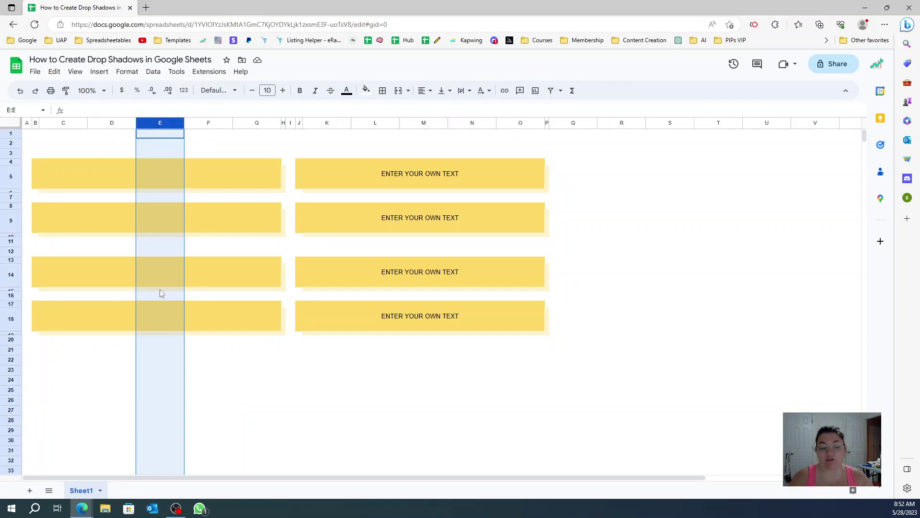
left_click(159, 272)
left_click_drag(142, 261, 154, 341)
left_click(372, 89)
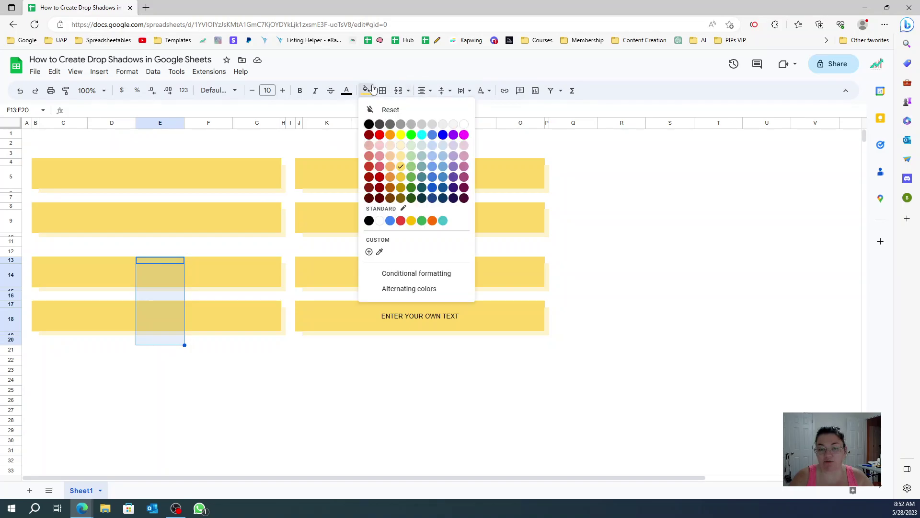
left_click(386, 109)
left_click(198, 403)
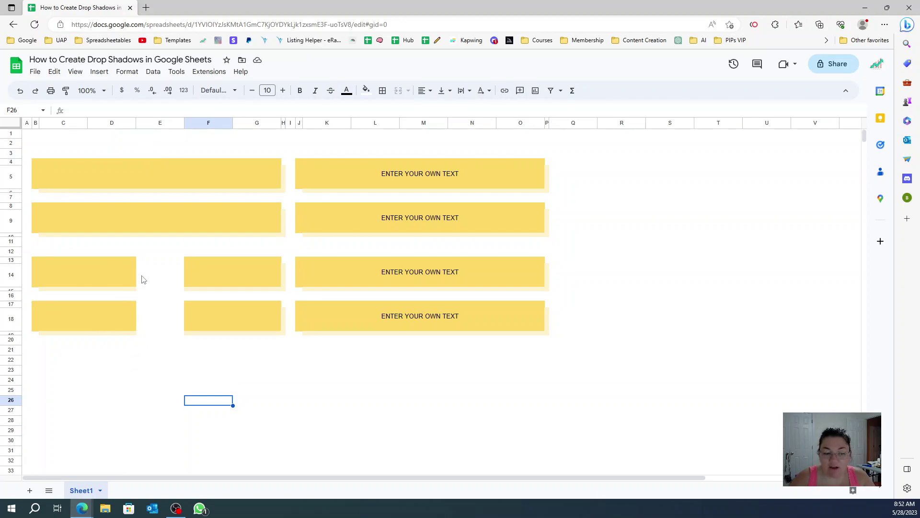
Insert one column to the left of column E and set the new column's width to 8 pixels.
left_click(284, 174)
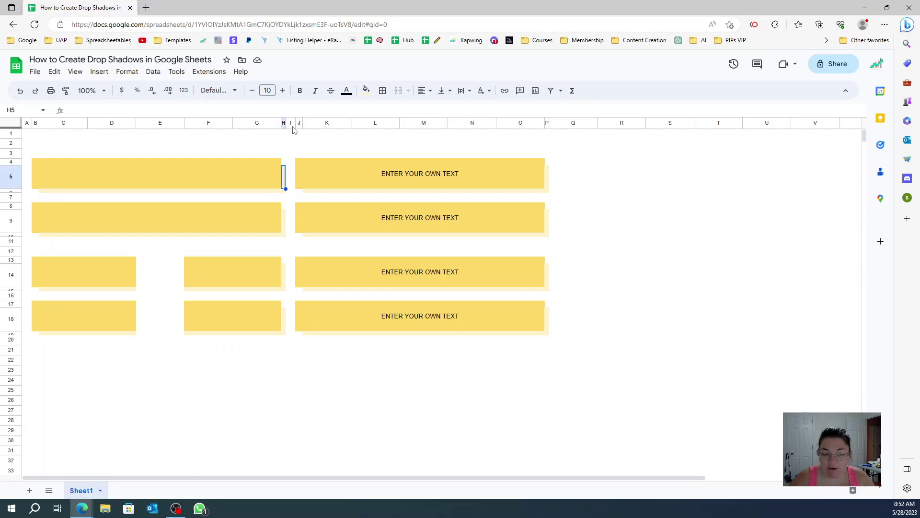
right_click(151, 122)
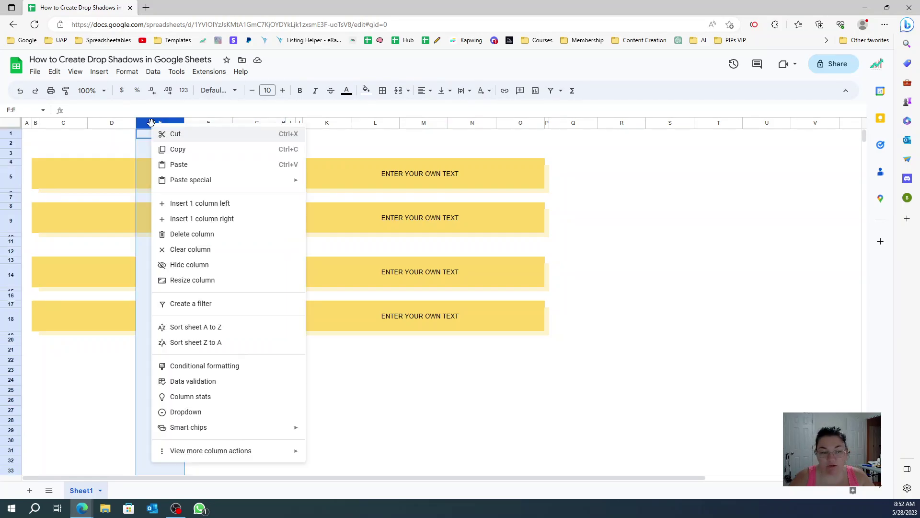
left_click(191, 203)
right_click(163, 122)
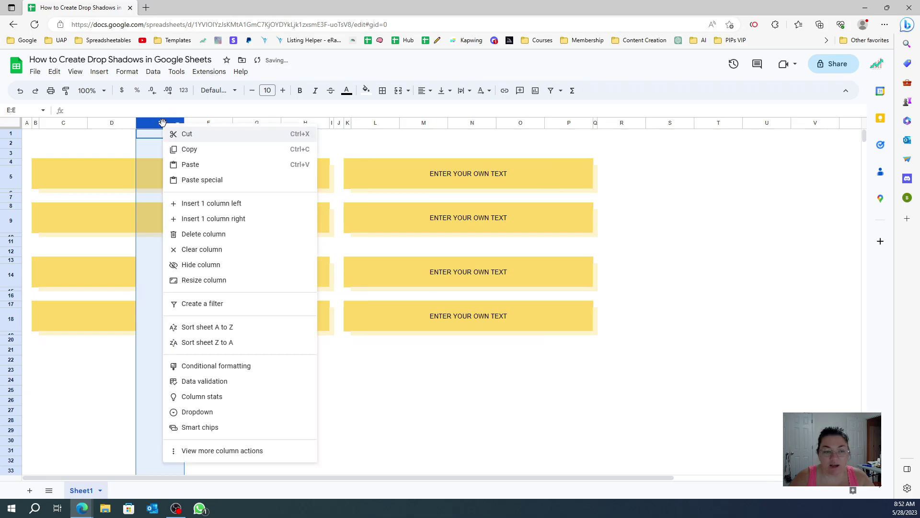
left_click(207, 283)
type("5")
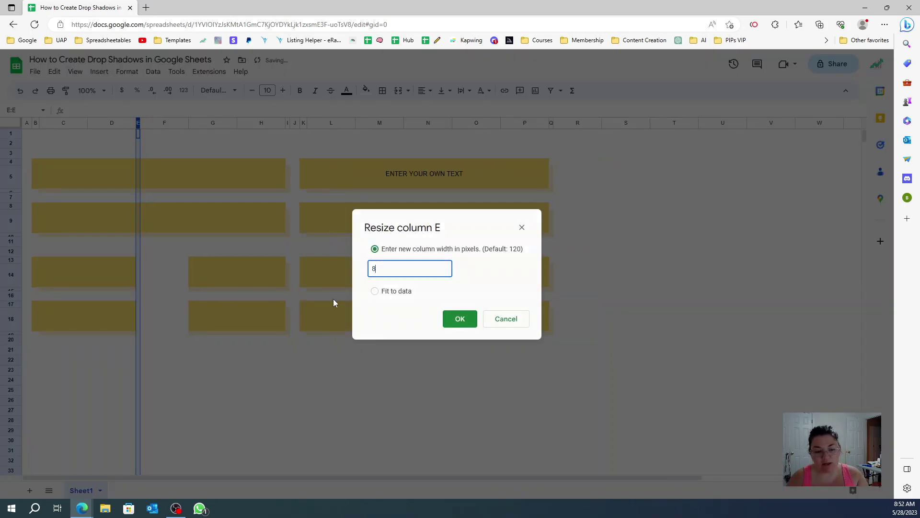
key("Return")
left_click(181, 352)
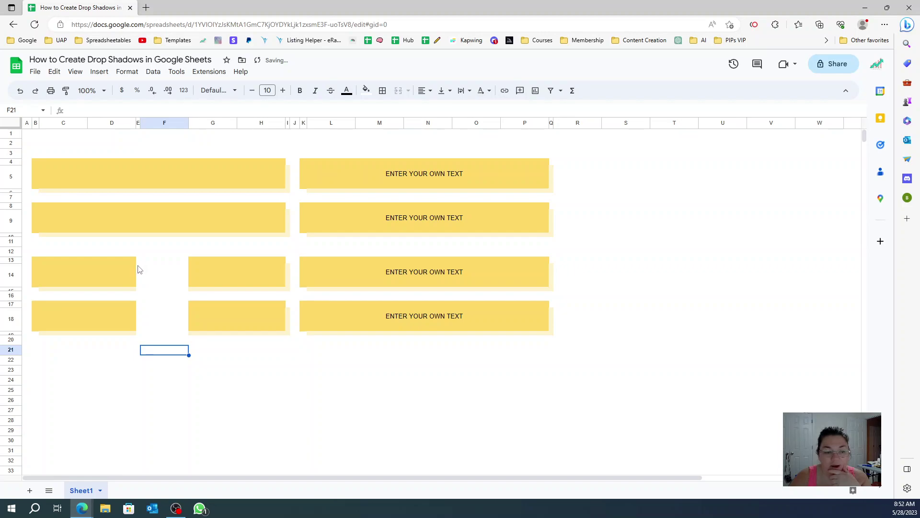
Fill E14:E15 and E18:E19 with the pale yellow shadow color to add side shadows to the two split boxes.
left_click(139, 270)
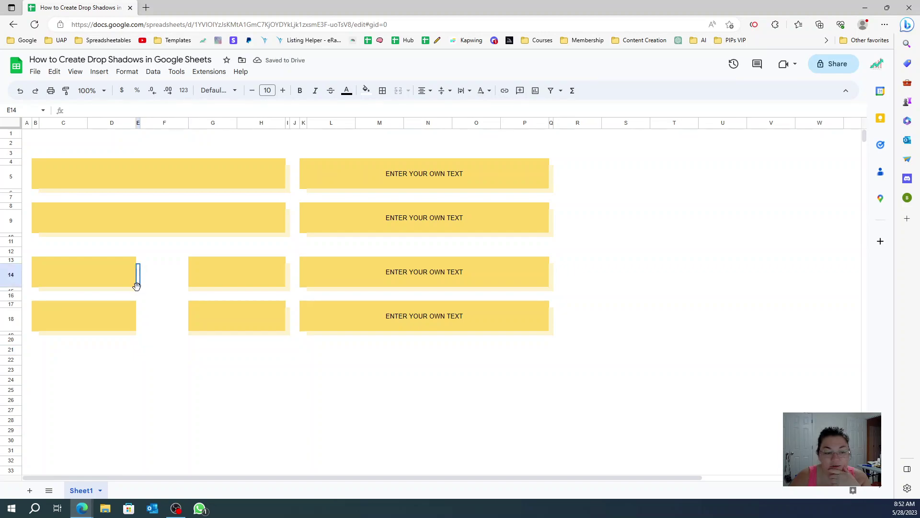
key("shift+Down")
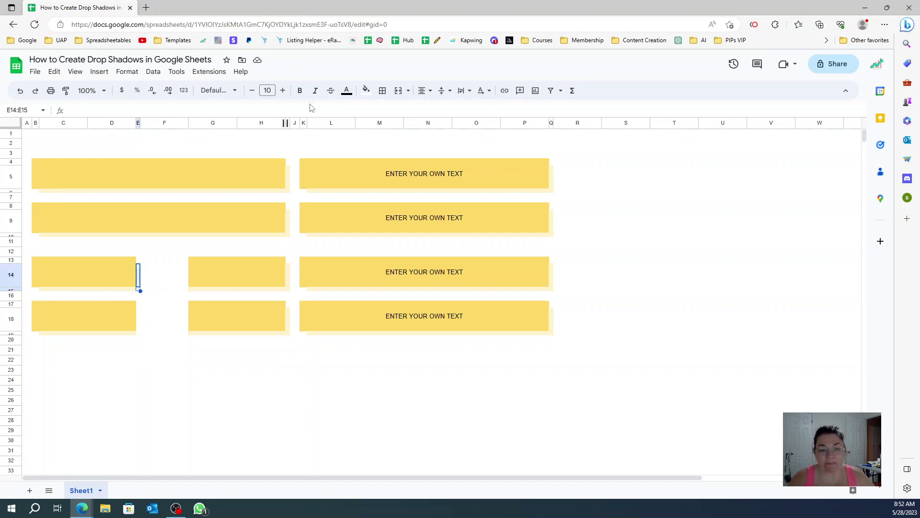
left_click(365, 91)
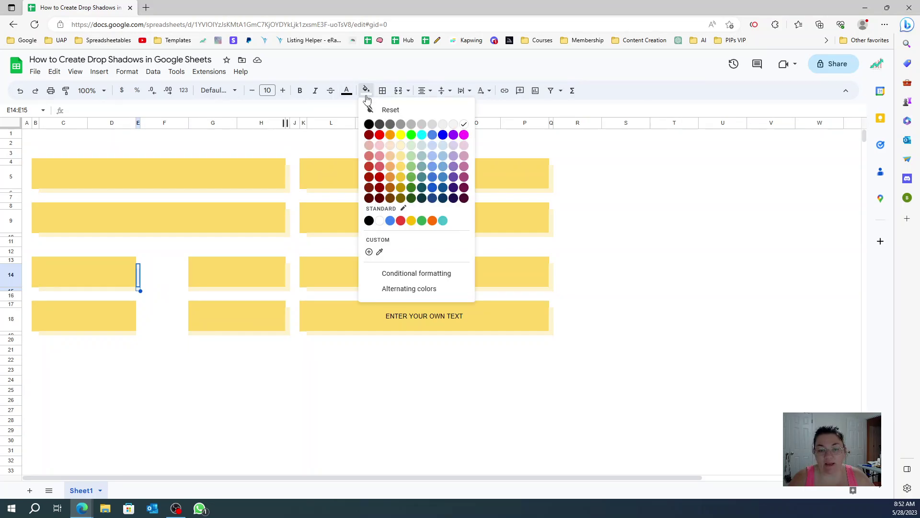
left_click(401, 145)
left_click_drag(140, 316, 139, 336)
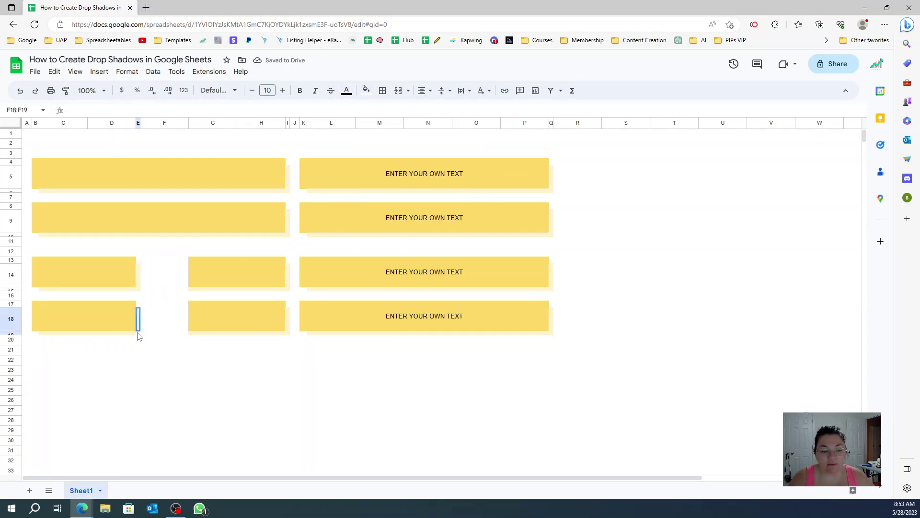
left_click(366, 91)
left_click(402, 147)
left_click(226, 381)
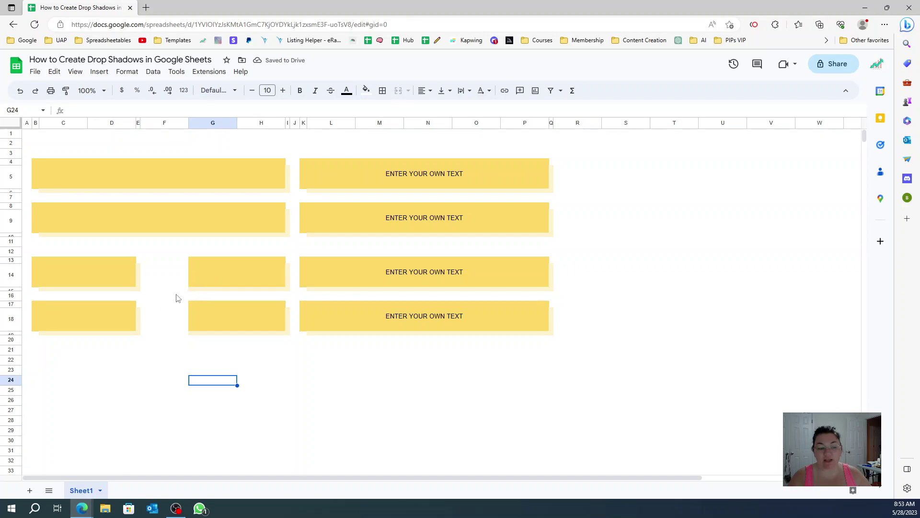
Insert one column to the right of column F and resize the new column to match the narrow width of column B.
left_click(36, 290)
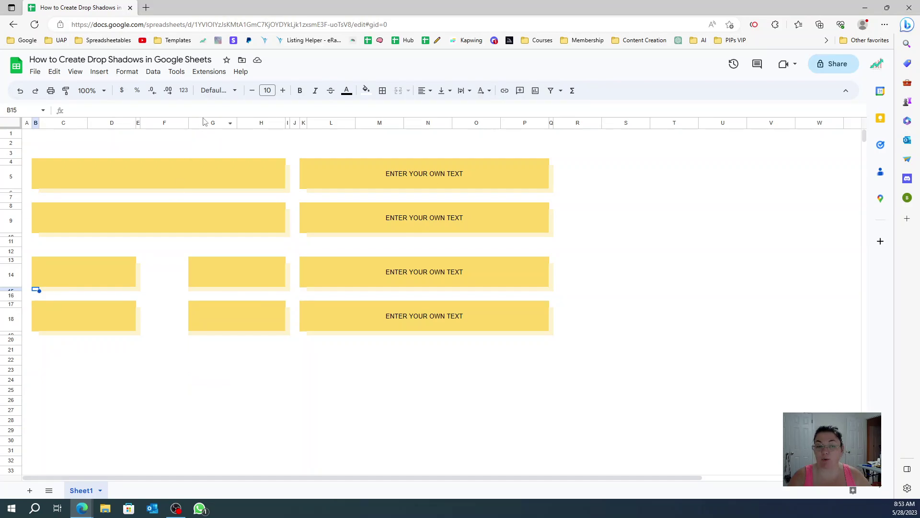
right_click(168, 125)
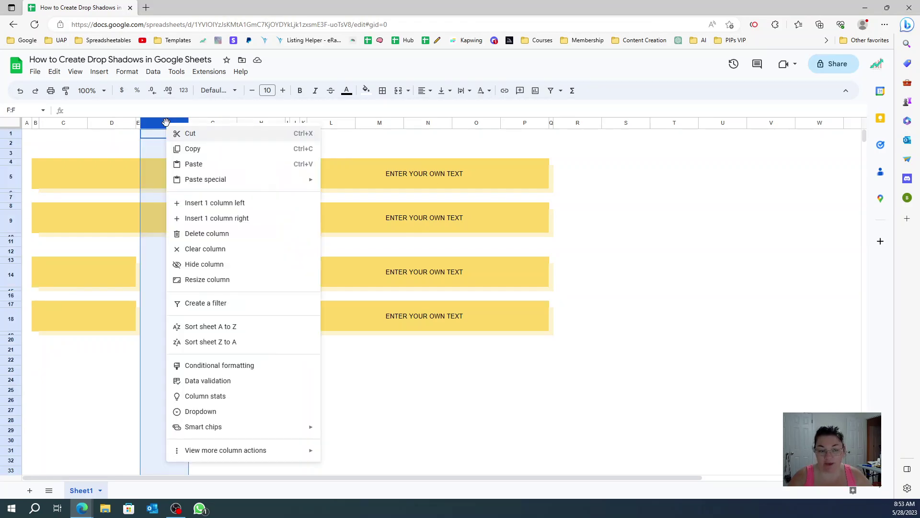
left_click(206, 222)
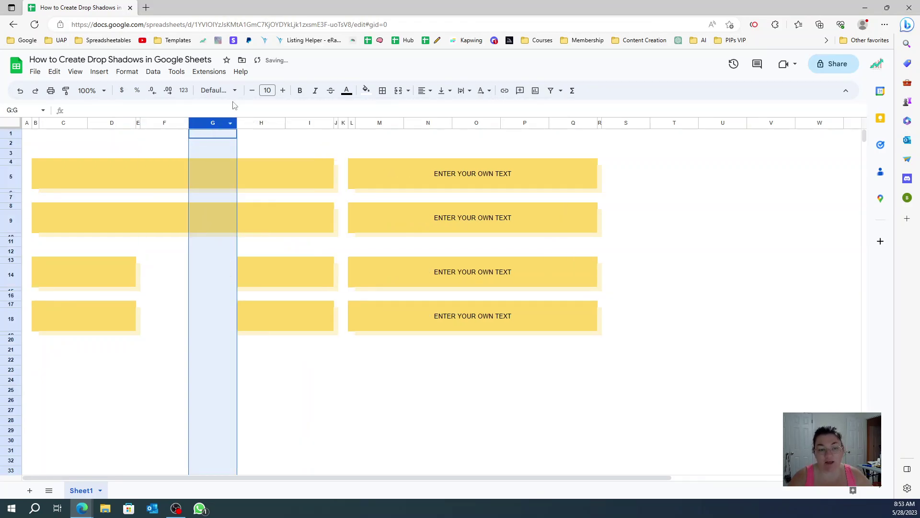
right_click(213, 125)
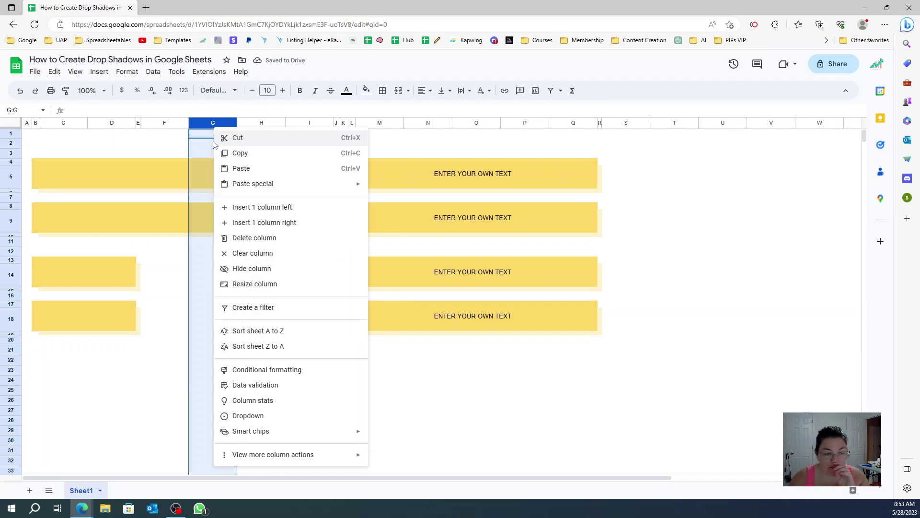
right_click(36, 124)
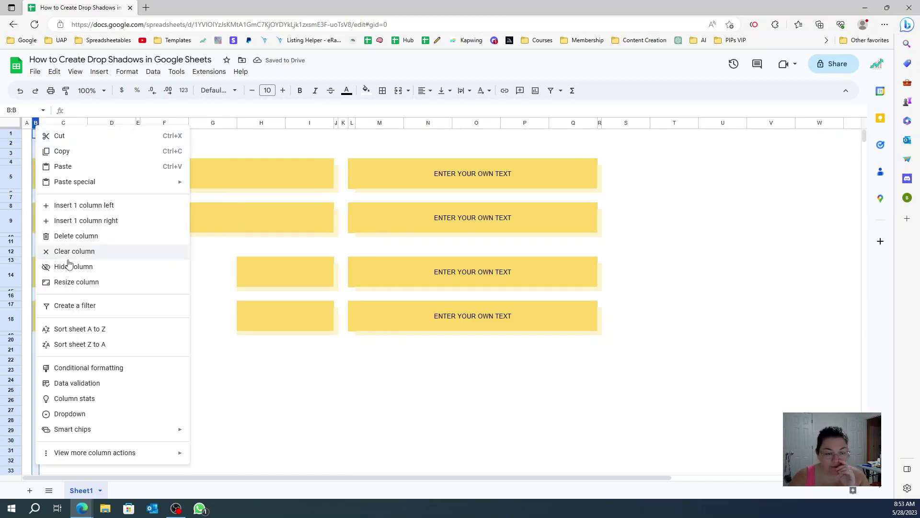
left_click(74, 282)
left_click(486, 319)
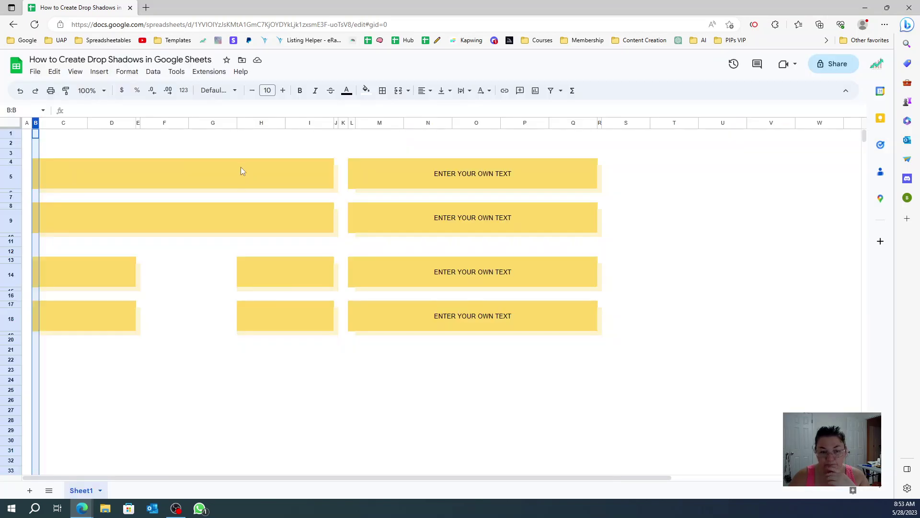
right_click(215, 124)
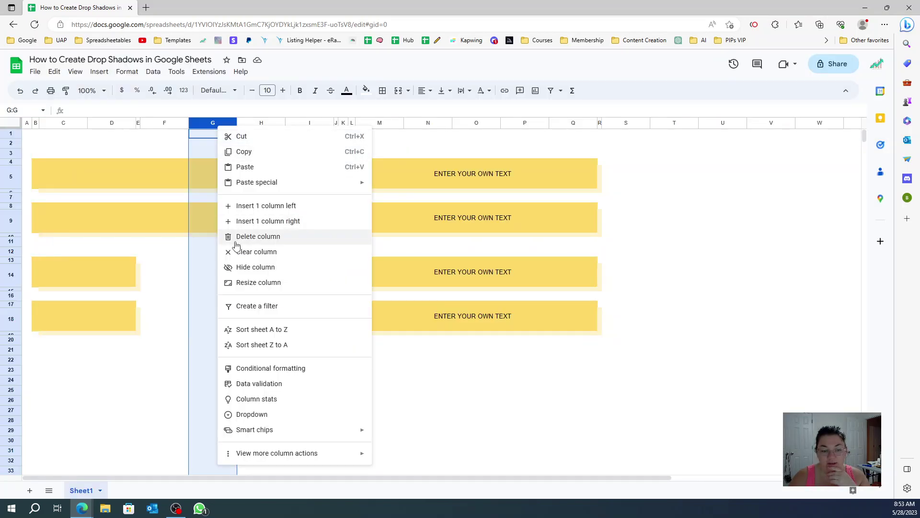
left_click(243, 282)
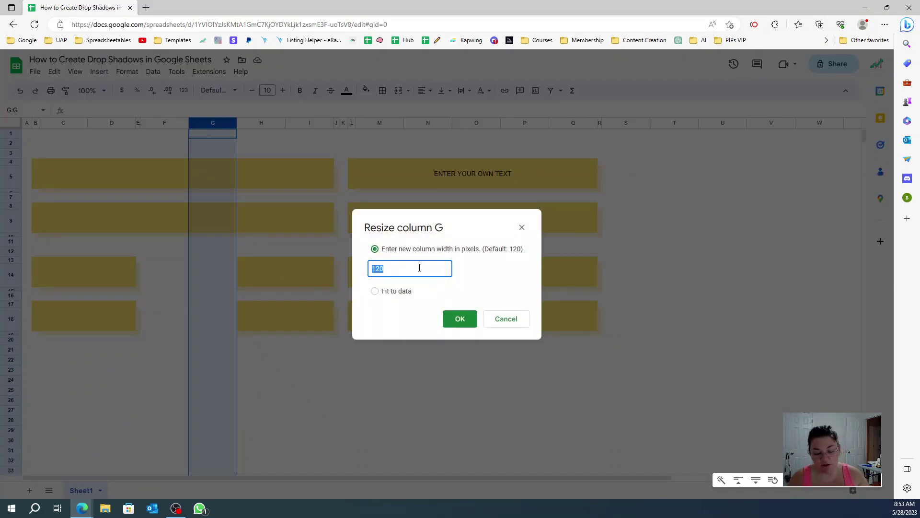
type("14")
left_click(459, 319)
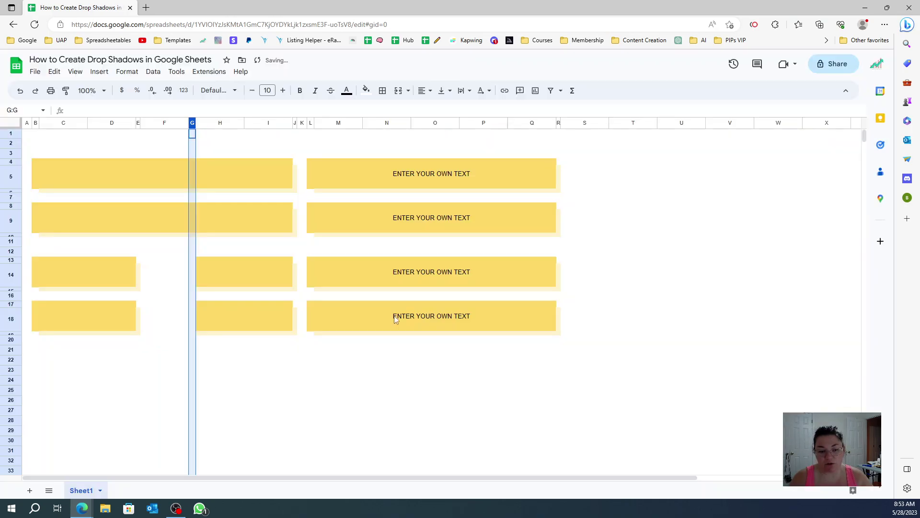
Merge G13:I14 into one cell and fill it with the same yellow as the other boxes.
left_click(228, 271)
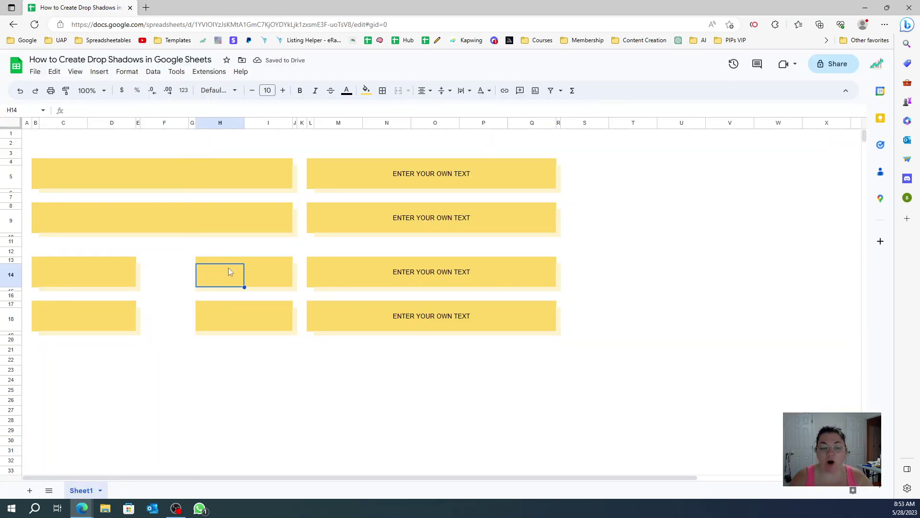
left_click_drag(283, 283, 191, 266)
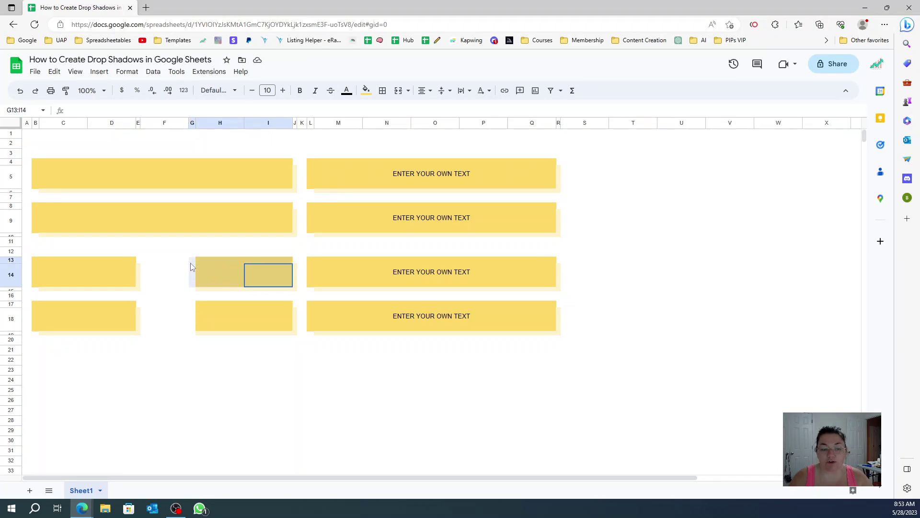
left_click(398, 91)
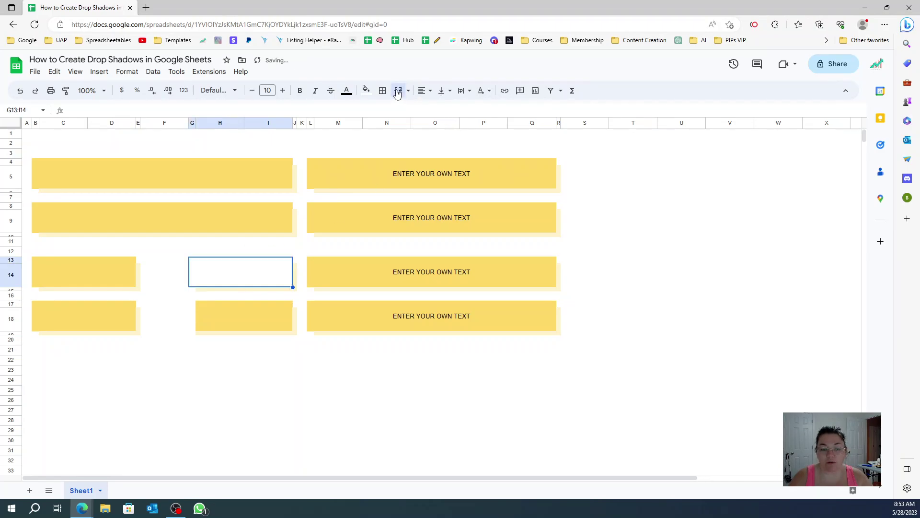
left_click(366, 90)
left_click(401, 156)
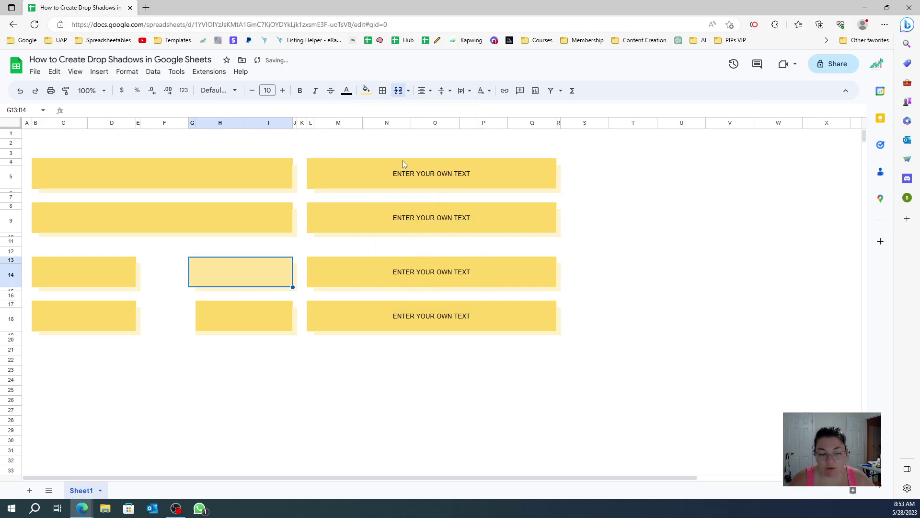
left_click(361, 261)
left_click(223, 273)
left_click(366, 90)
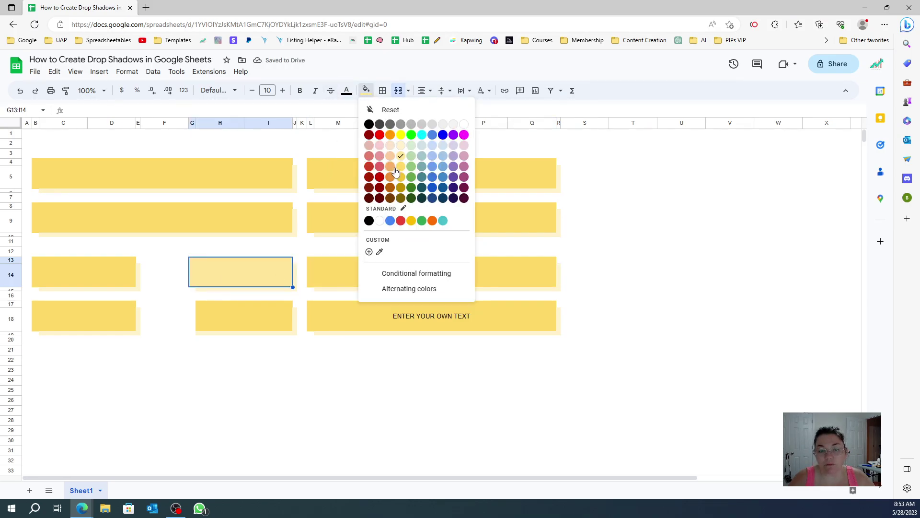
left_click(397, 169)
left_click(316, 286)
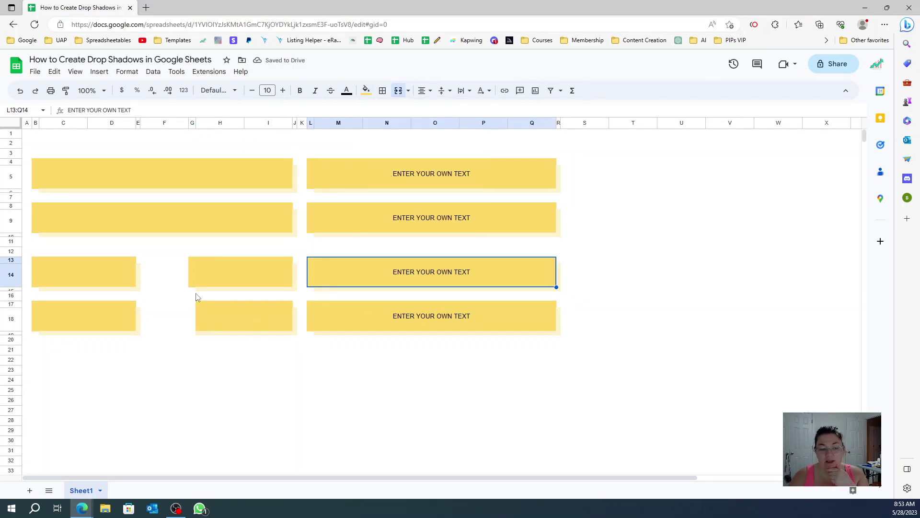
Copy the merged box G13:I14 and paste it at G17 to form the matching box below.
left_click(195, 274)
key("ctrl+c")
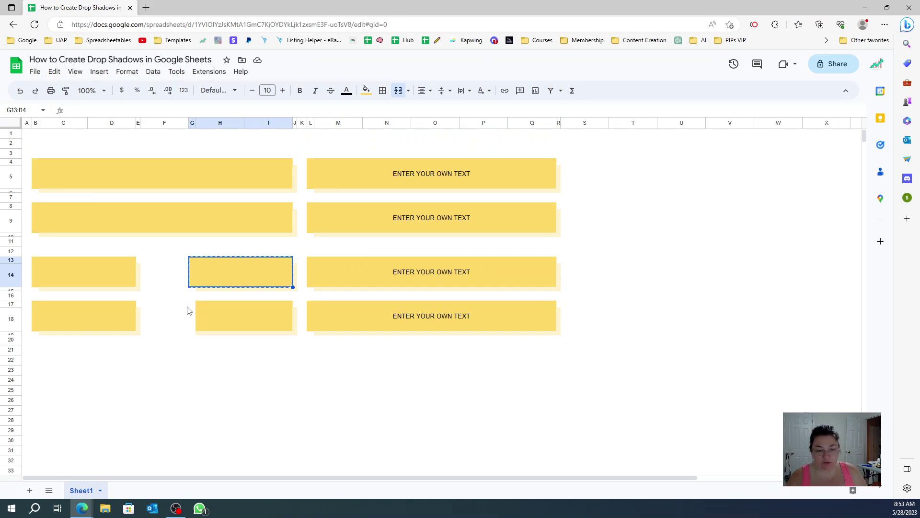
left_click(186, 304)
left_click(191, 304)
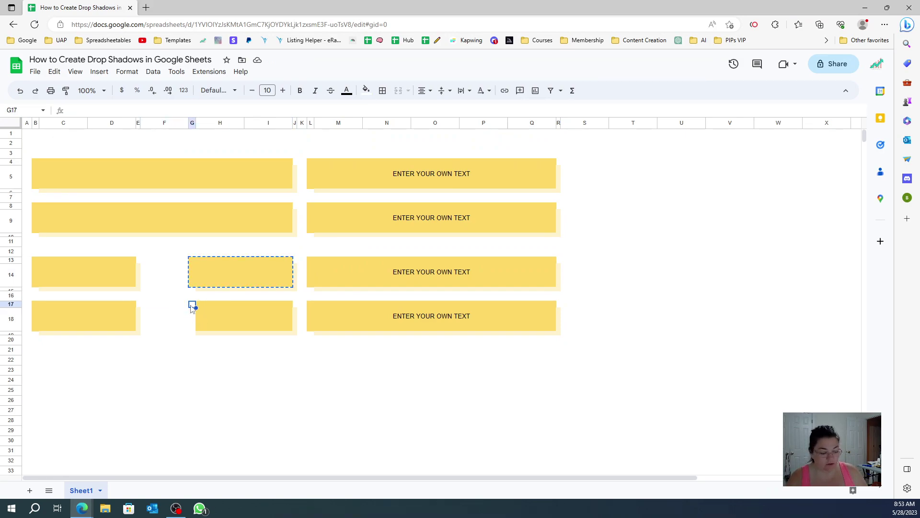
key("ctrl+v")
left_click(220, 402)
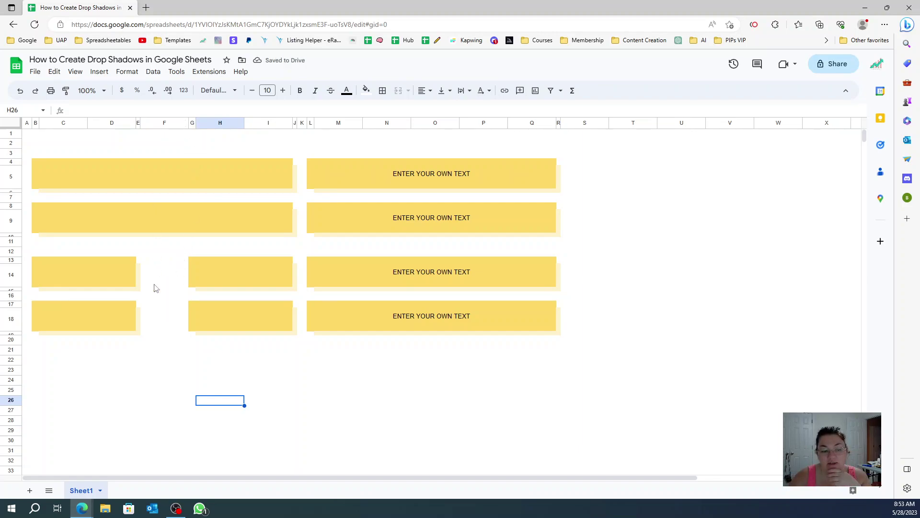
Narrow column F to leave only a small gap between the split boxes.
left_click_drag(188, 124, 153, 123)
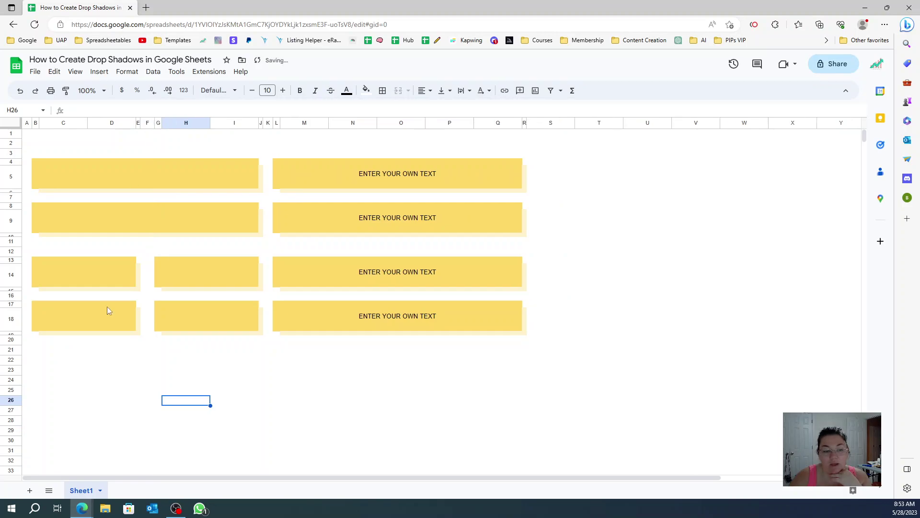
left_click(181, 370)
left_click(146, 123)
left_click_drag(154, 123, 149, 123)
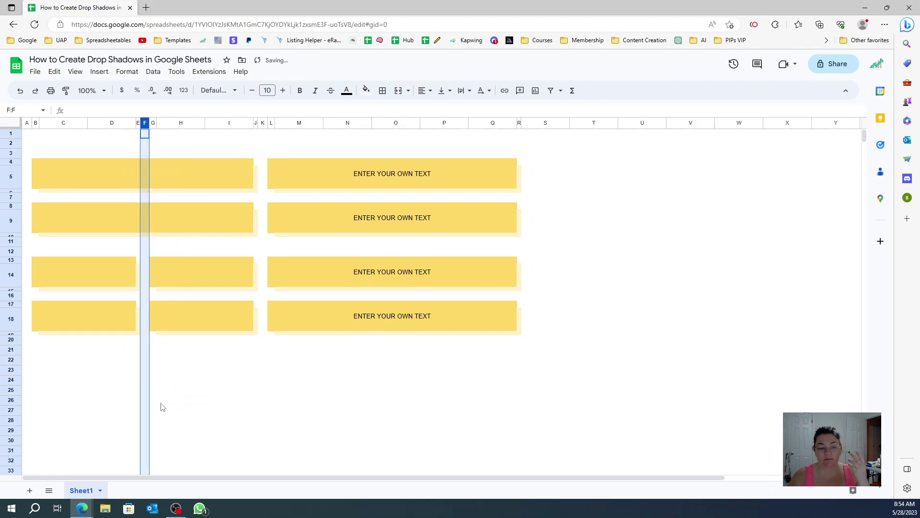
left_click(229, 392)
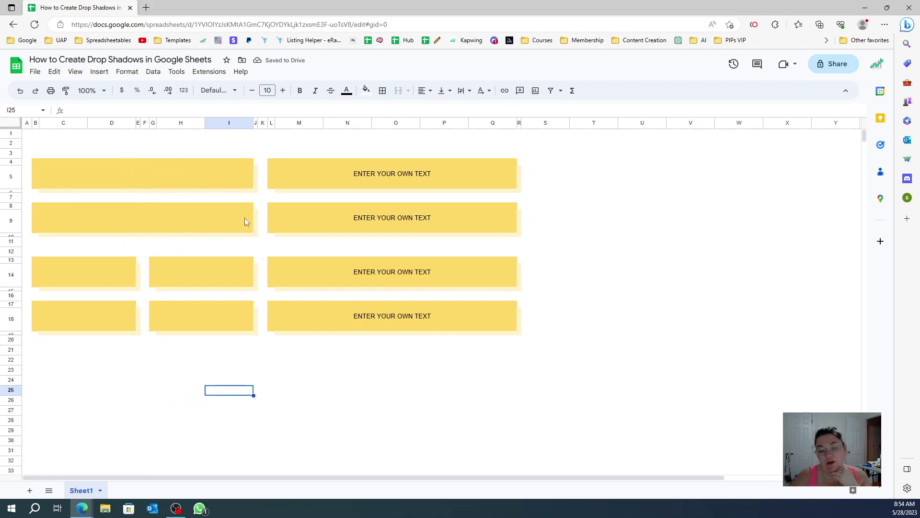
Bring the Giveaway Tracker spreadsheet into this browser window as a tab and inspect the cells at both ends of its Engagement box.
left_click(65, 258)
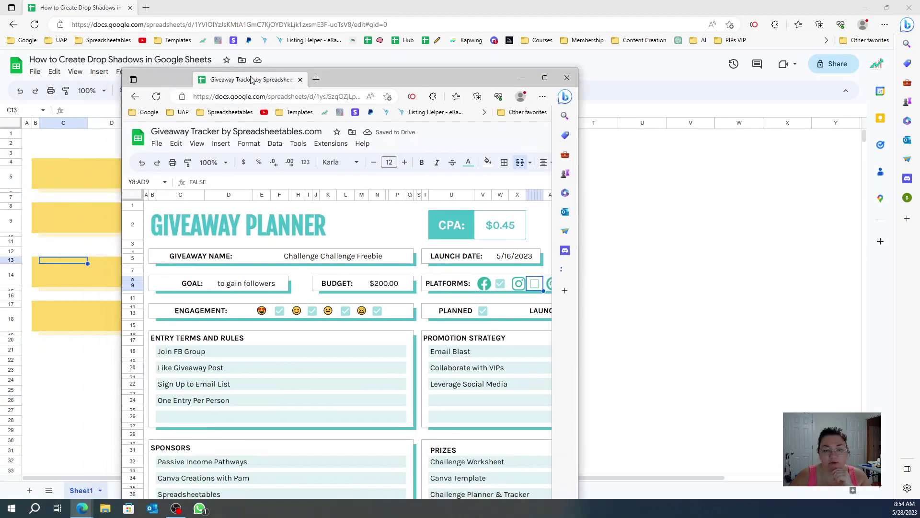
left_click_drag(297, 76, 134, 19)
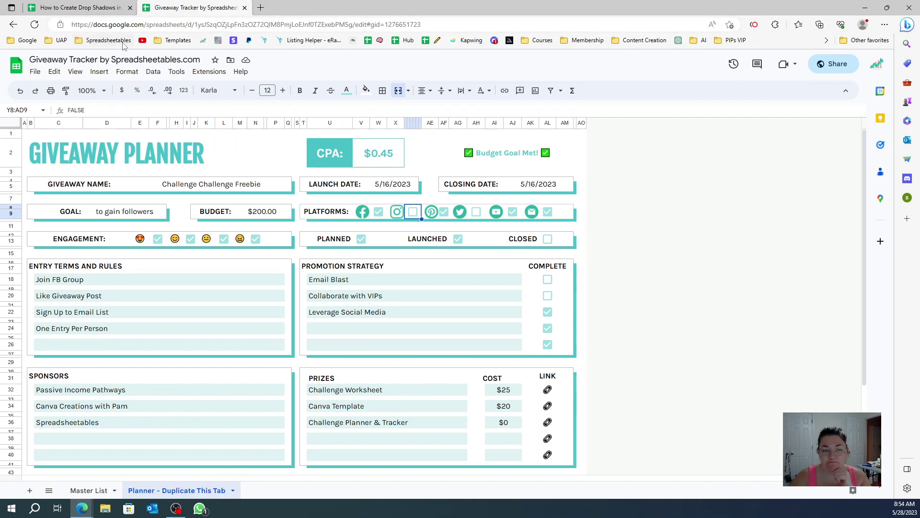
left_click(141, 239)
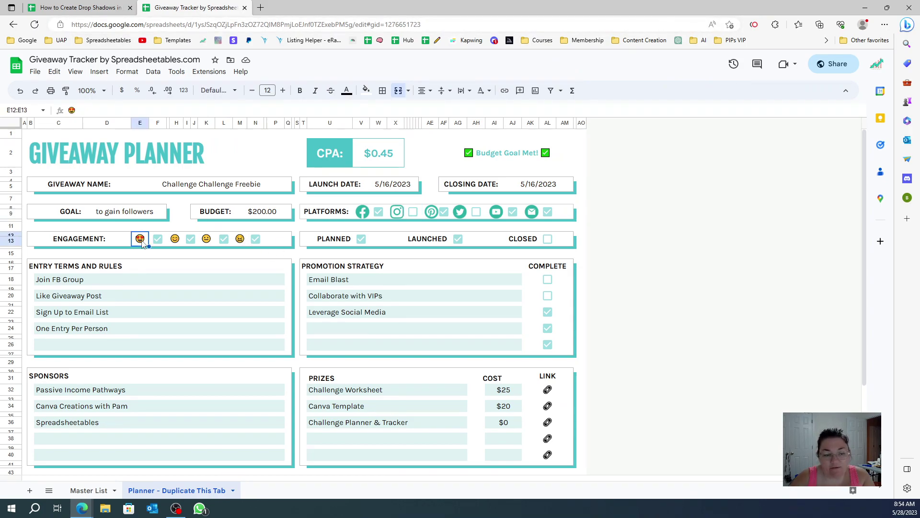
left_click(62, 241)
left_click_drag(48, 241, 288, 241)
left_click(288, 241)
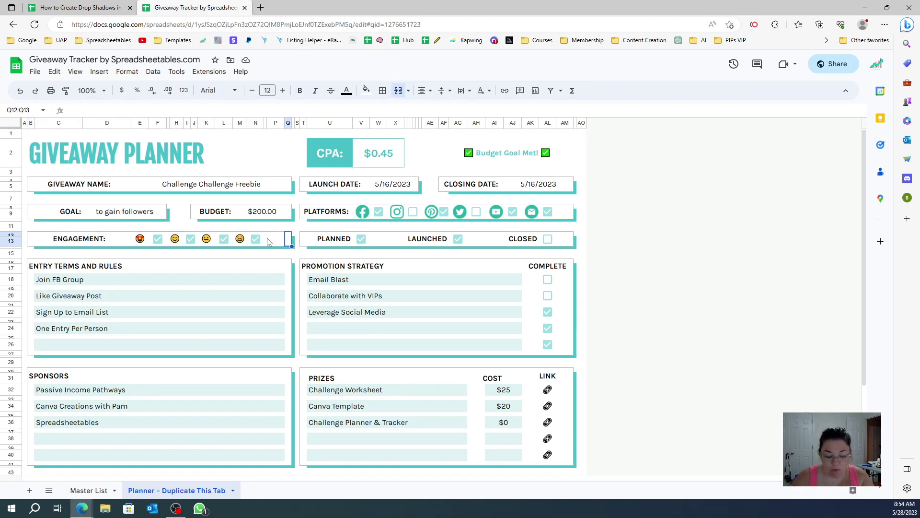
Examine how the Engagement box is divided into emoji and checkbox cells, and return to the drop shadows spreadsheet with the tracker in its own window.
left_click(263, 240)
key("Left")
key("Left")
key("Left")
key("Left")
key("Left")
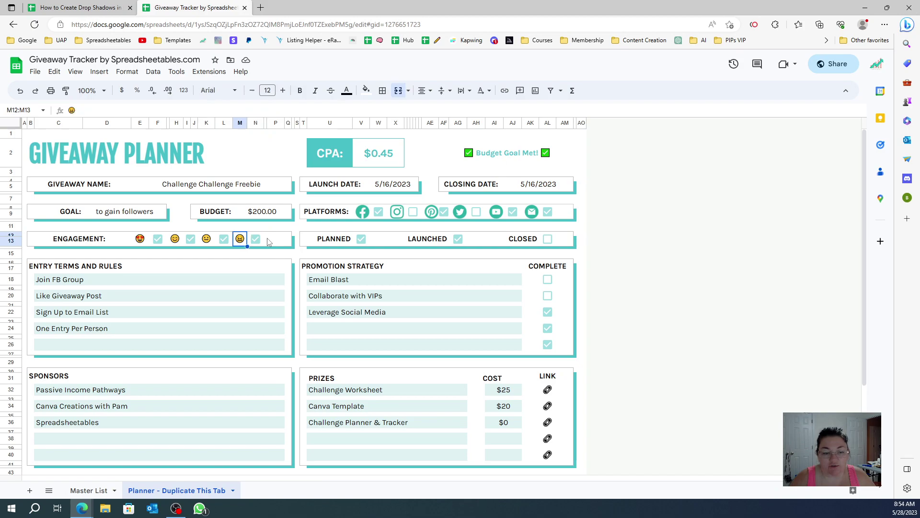
key("Left")
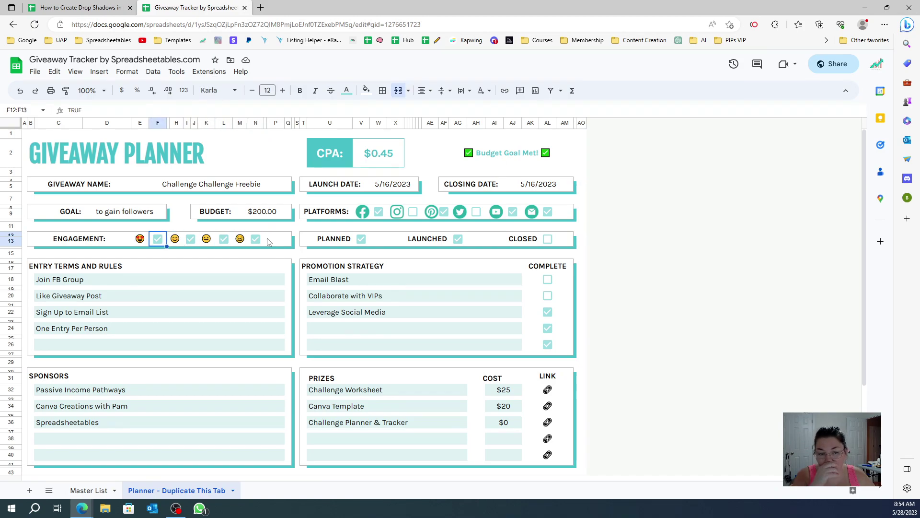
key("Left")
key("Right")
key("Right")
key("Right")
key("Right")
key("Right")
key("Right")
key("Right")
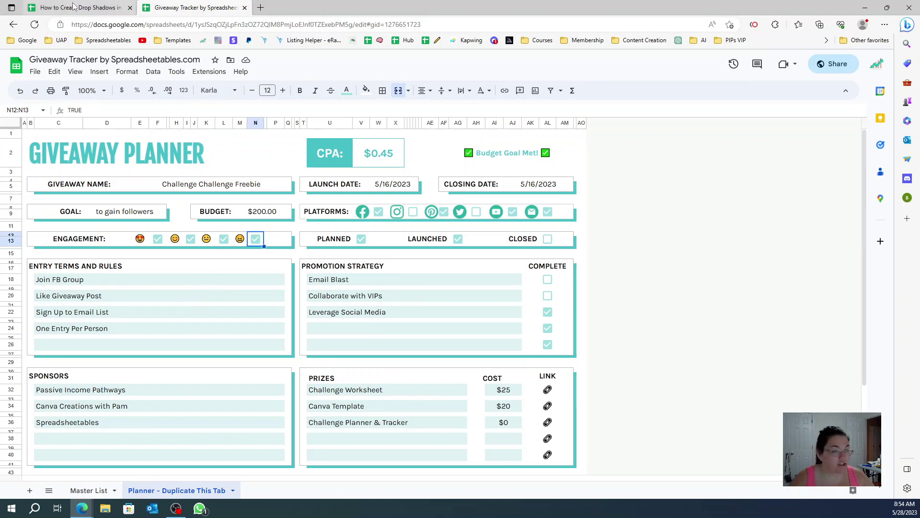
left_click_drag(192, 7, 82, 53)
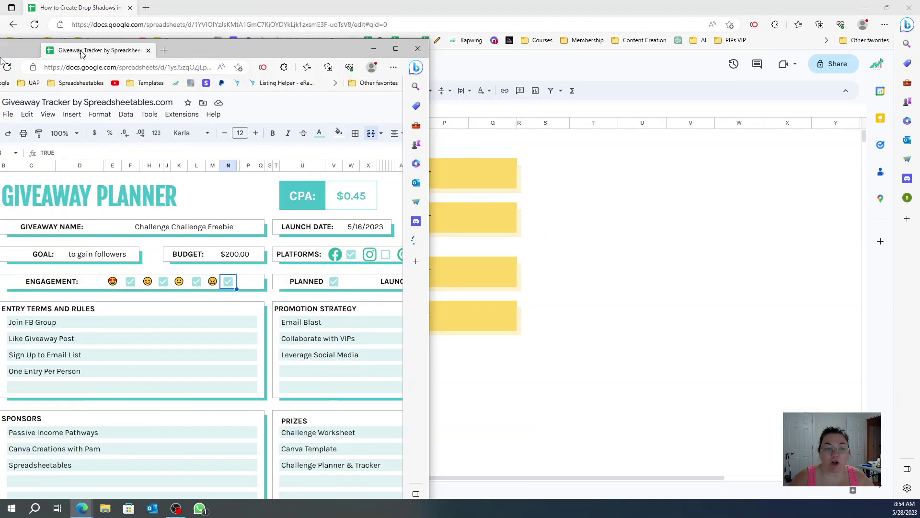
key("alt+Tab")
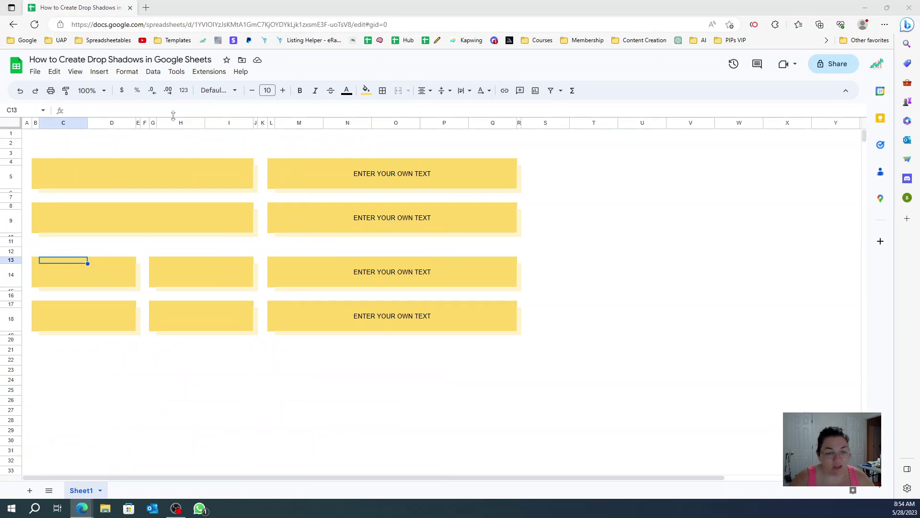
Insert one column to the right of column H, and select the second long box B8:K10 to check it.
right_click(188, 123)
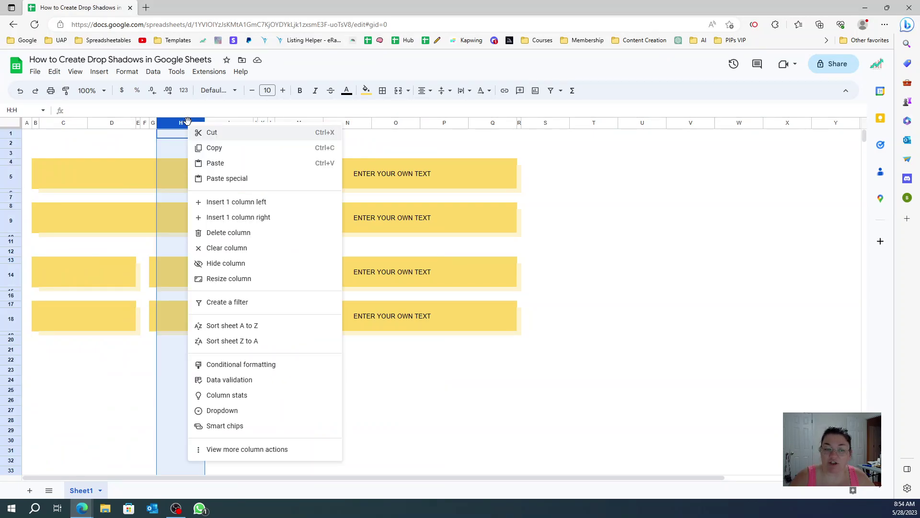
left_click(232, 219)
left_click_drag(36, 206, 304, 238)
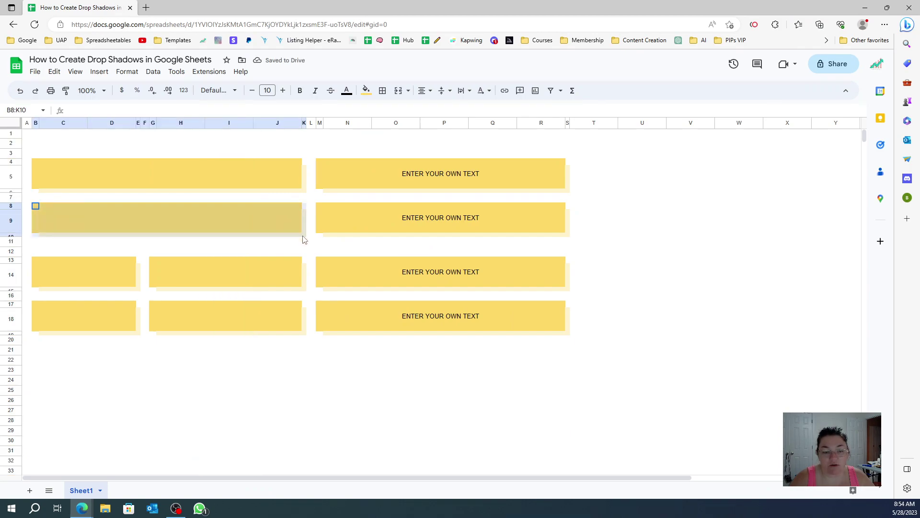
left_click(269, 235)
left_click(72, 220)
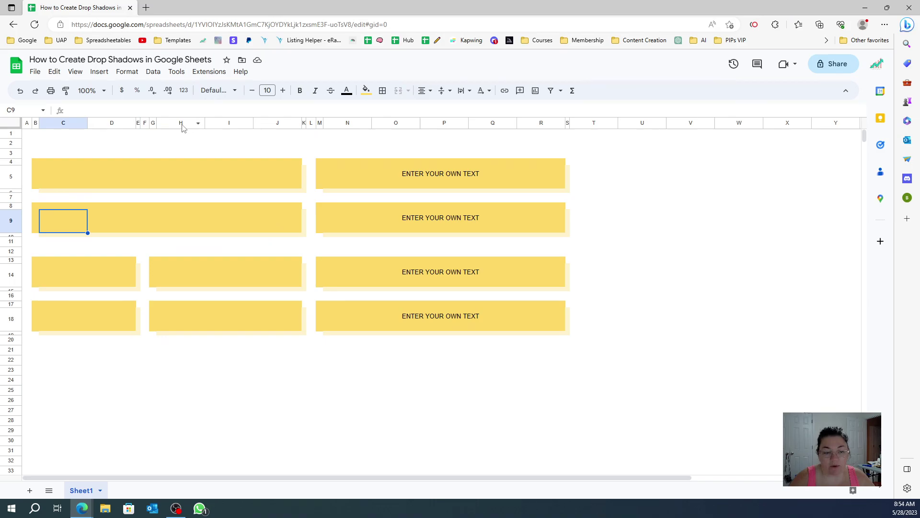
Insert three columns to the left of columns H–J, and select columns H through M.
right_click(215, 123)
left_click_drag(262, 124, 199, 124)
right_click(199, 125)
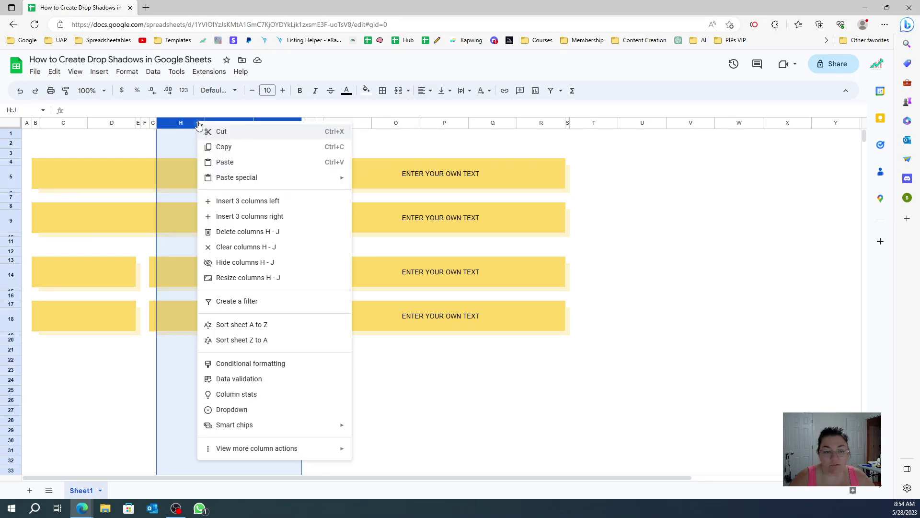
left_click(254, 201)
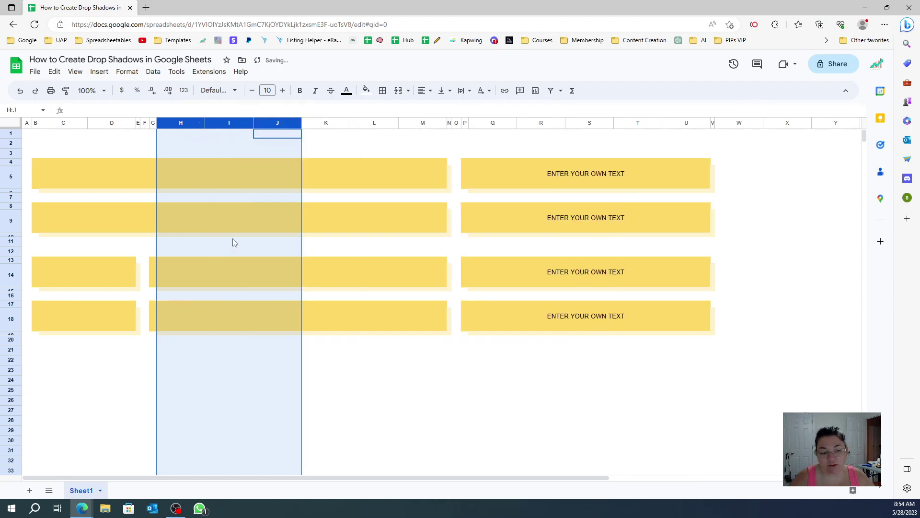
left_click(200, 241)
left_click_drag(181, 123, 404, 120)
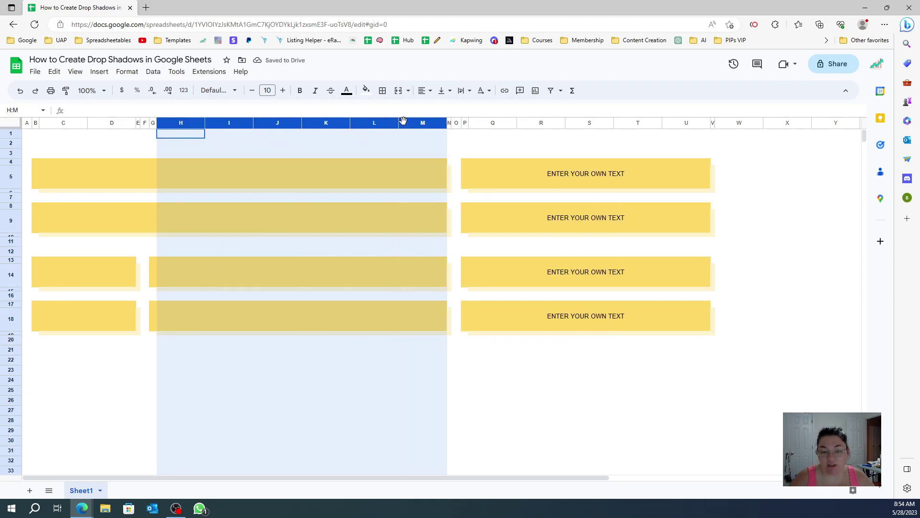
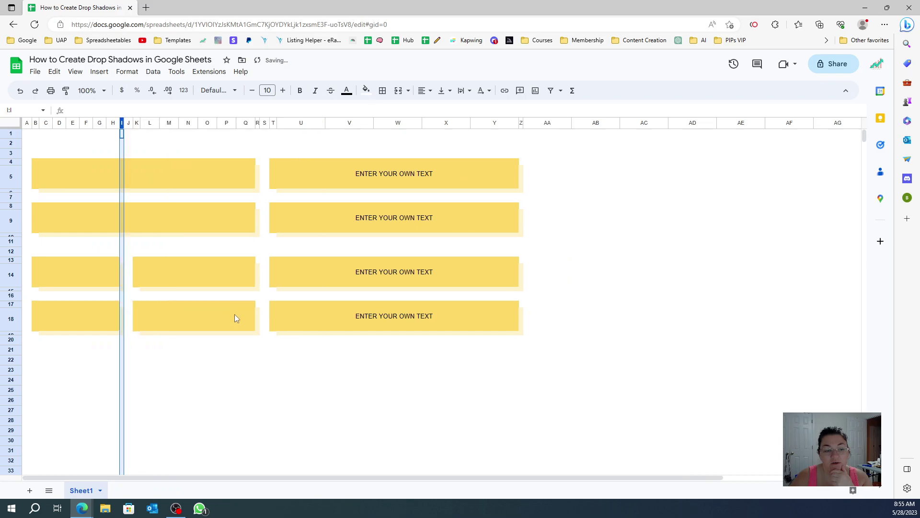
Undo the last column deletion between the split boxes.
left_click(234, 314)
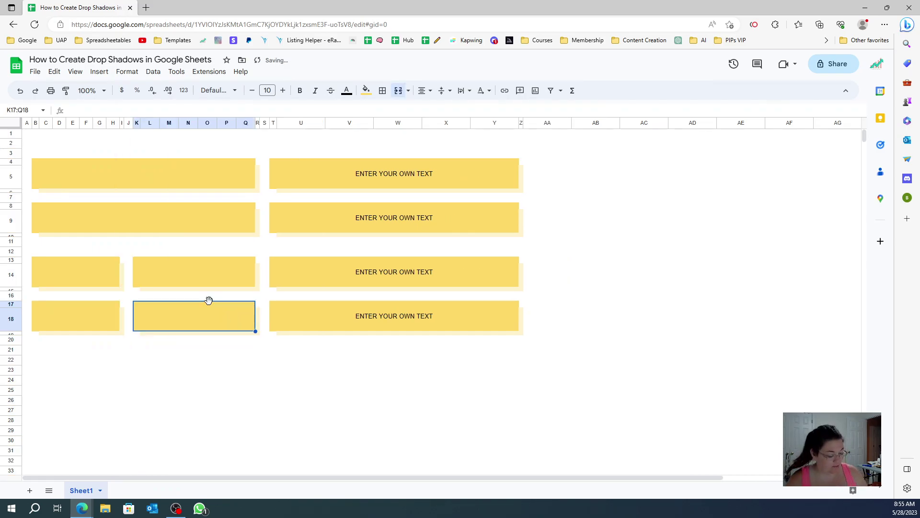
key("ctrl+z")
left_click(214, 316)
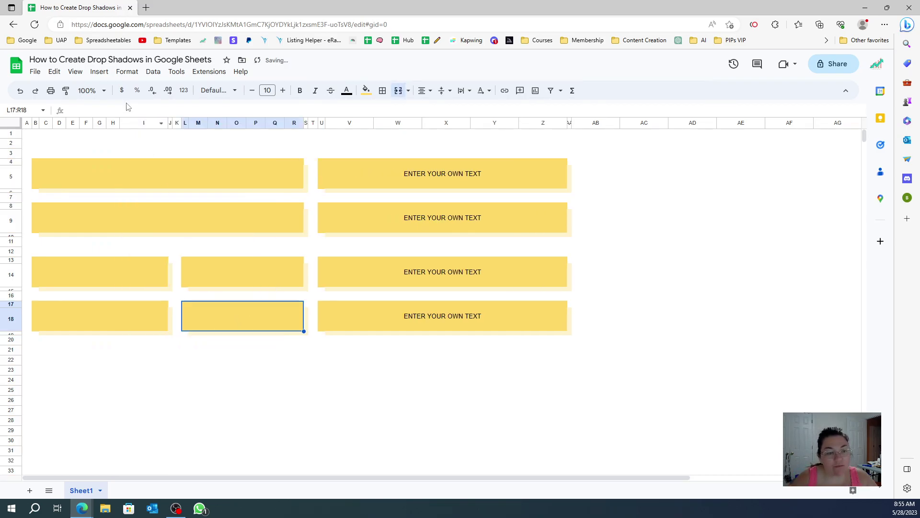
Check the pixel width of column Q and leave it as it is.
left_click(293, 124)
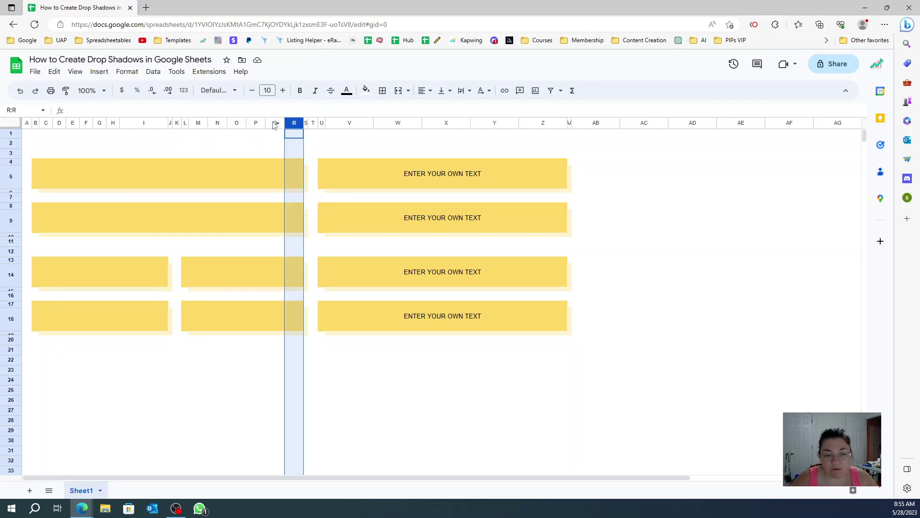
right_click(278, 124)
left_click(312, 278)
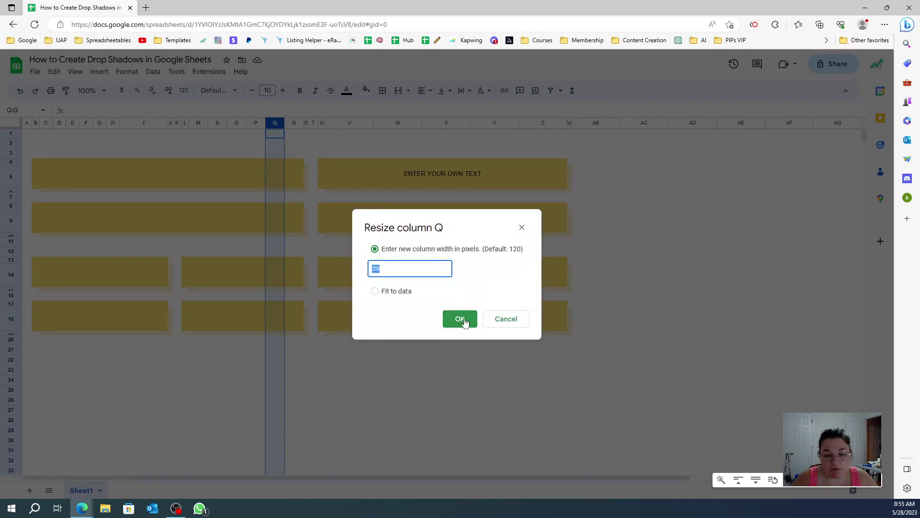
left_click(501, 320)
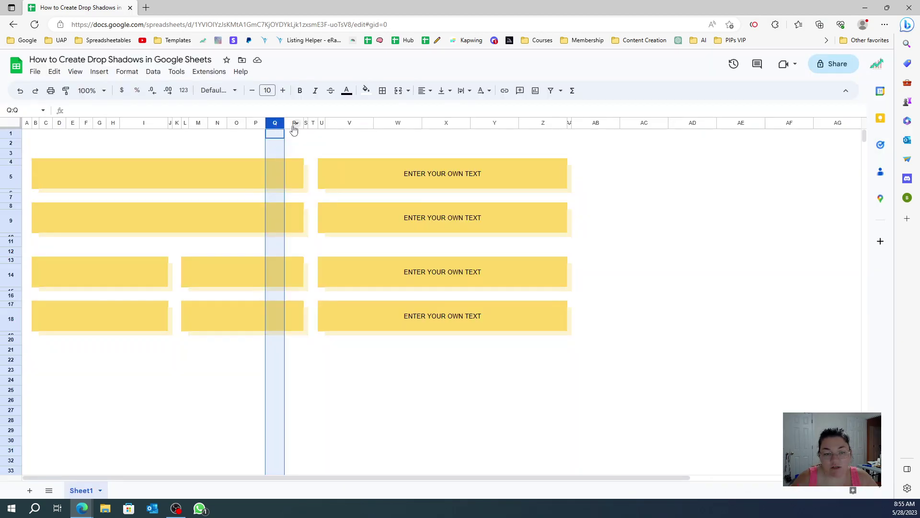
Set the width of columns L through R to 40 pixels.
left_click_drag(289, 128, 185, 124)
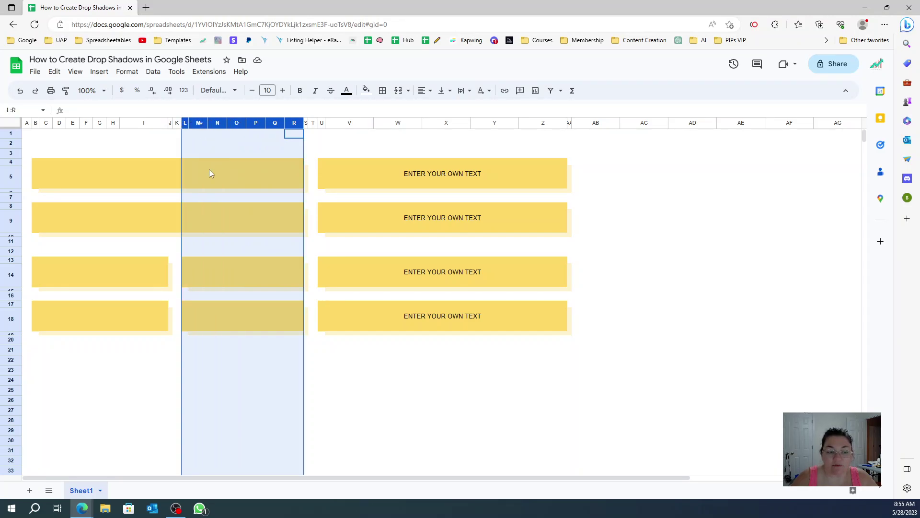
right_click(225, 169)
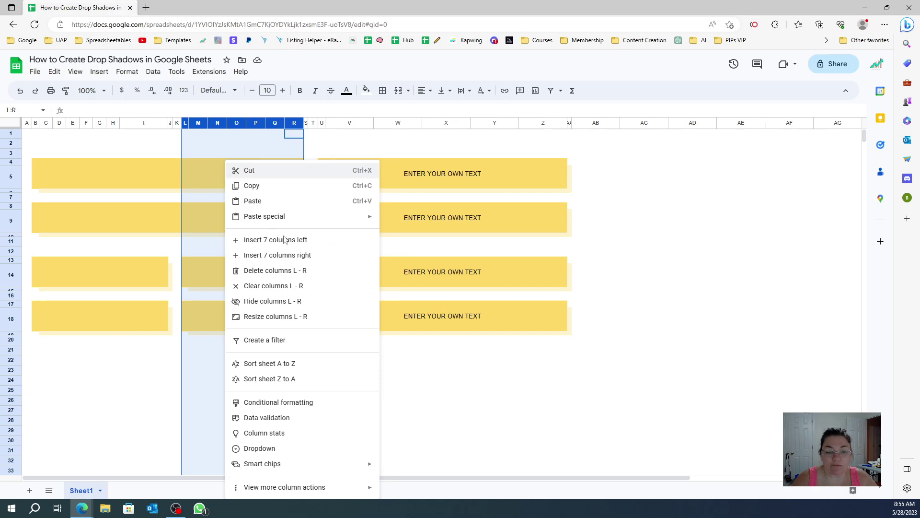
left_click(286, 318)
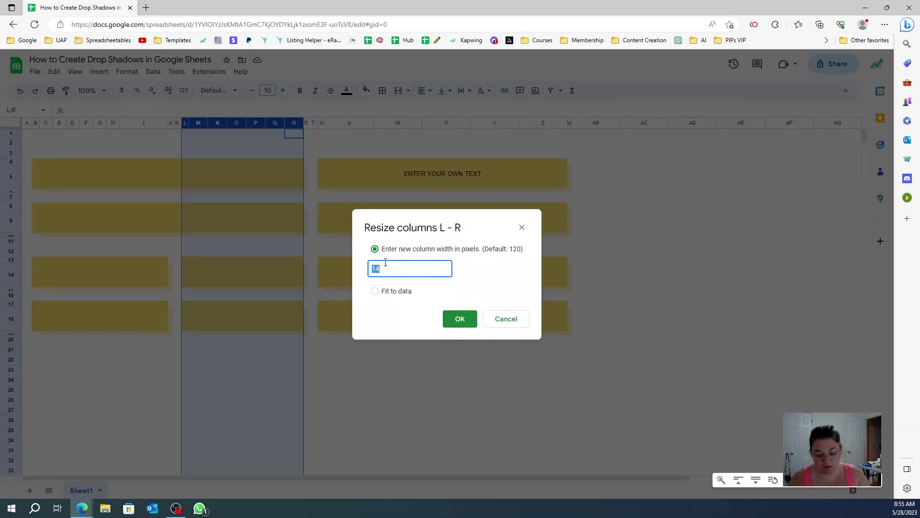
type("40")
left_click(461, 320)
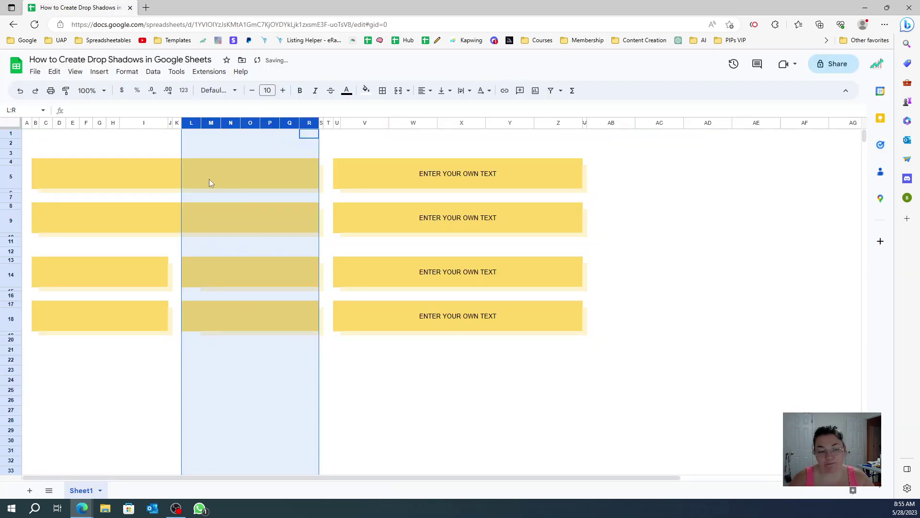
Resize column L to 14 pixels at the start of the second split box.
left_click(35, 123)
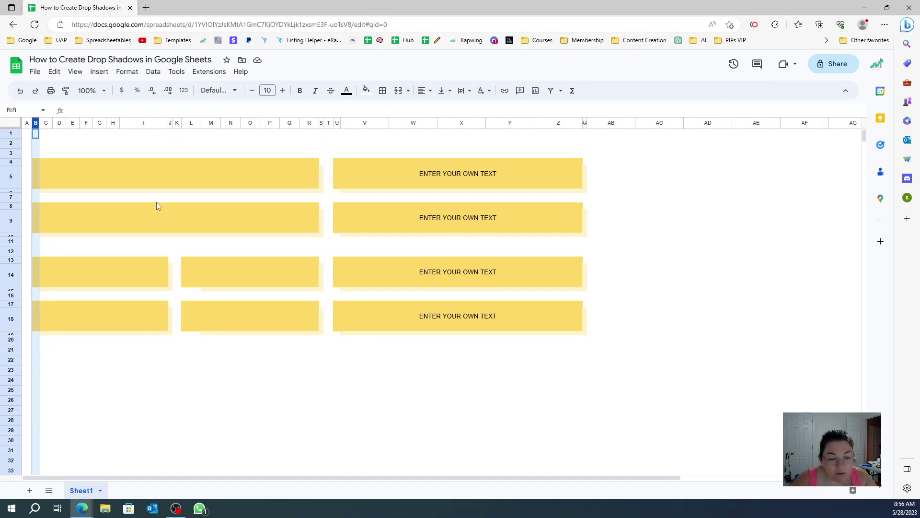
left_click(187, 274)
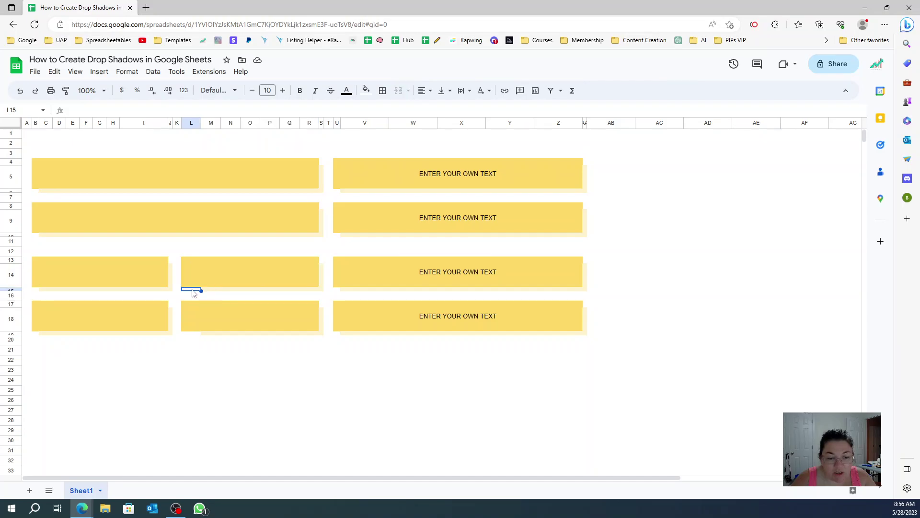
right_click(190, 124)
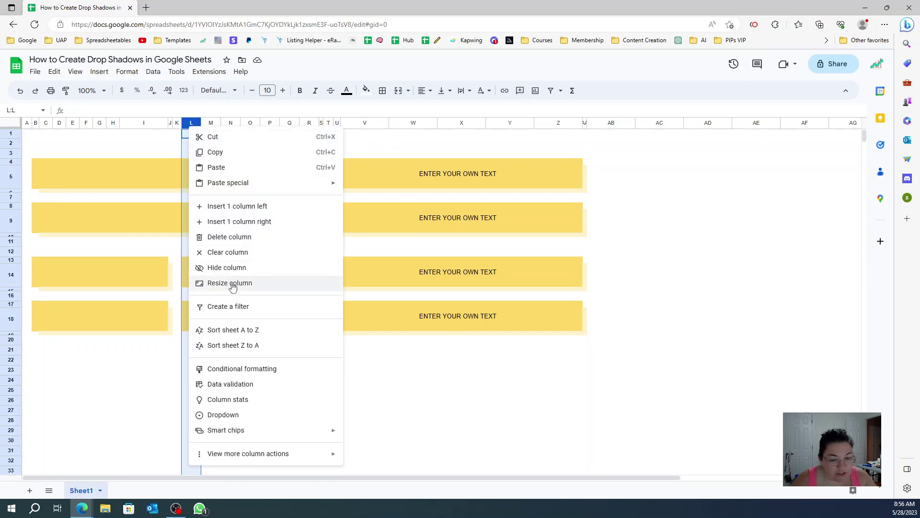
left_click(232, 283)
type("14")
left_click(459, 320)
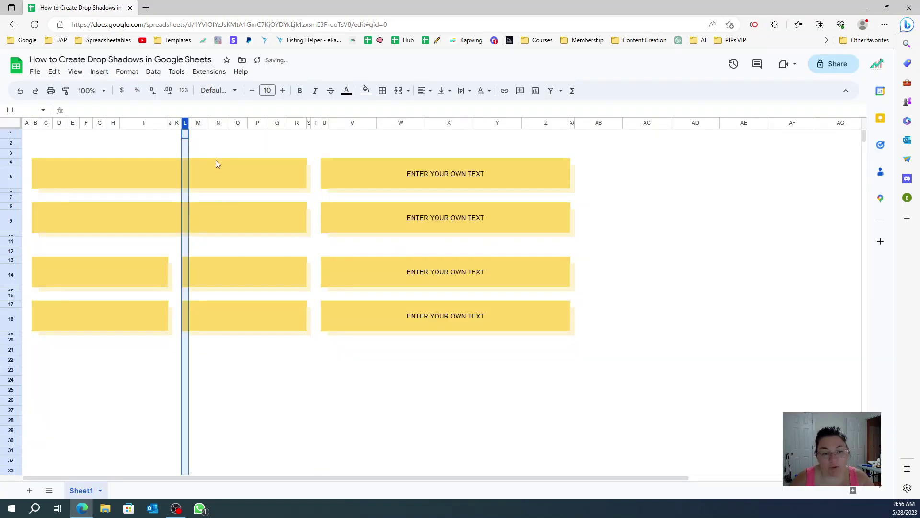
left_click(265, 263)
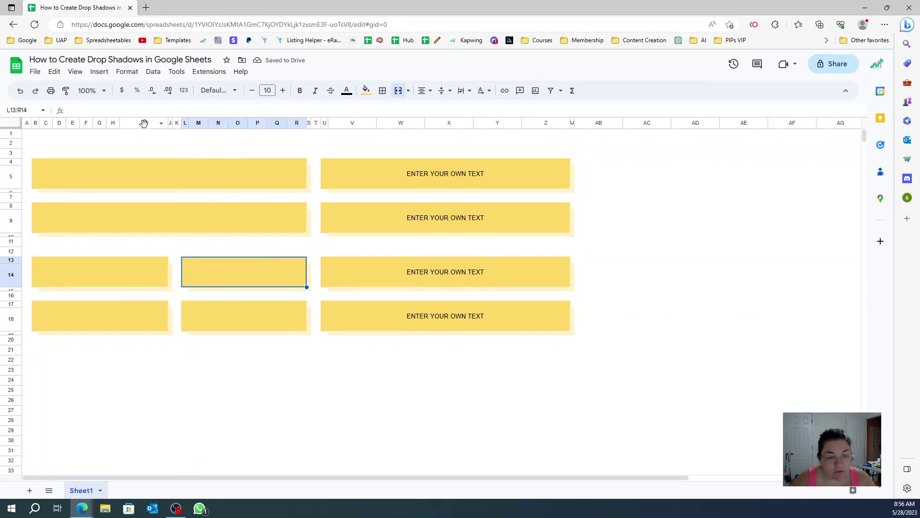
Resize columns D through I to a uniform width of 40 pixels.
left_click_drag(144, 122, 57, 123)
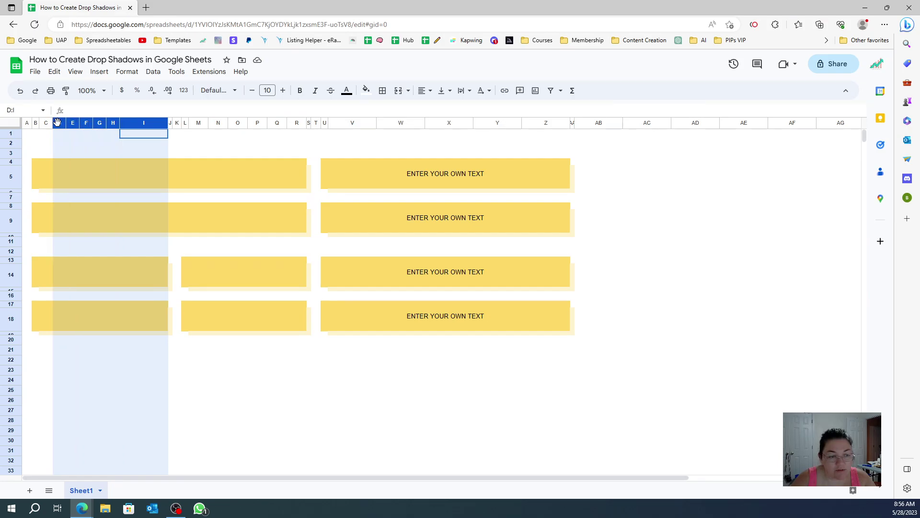
right_click(56, 123)
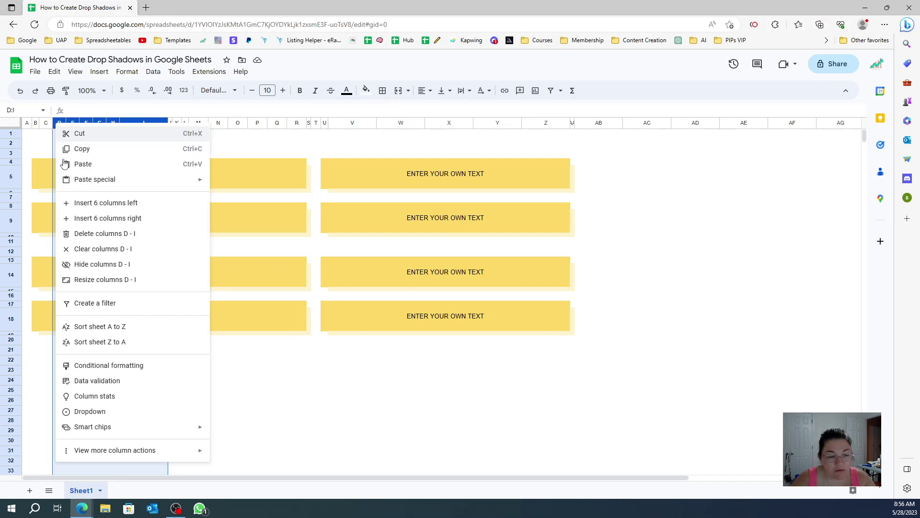
left_click(107, 286)
type("40")
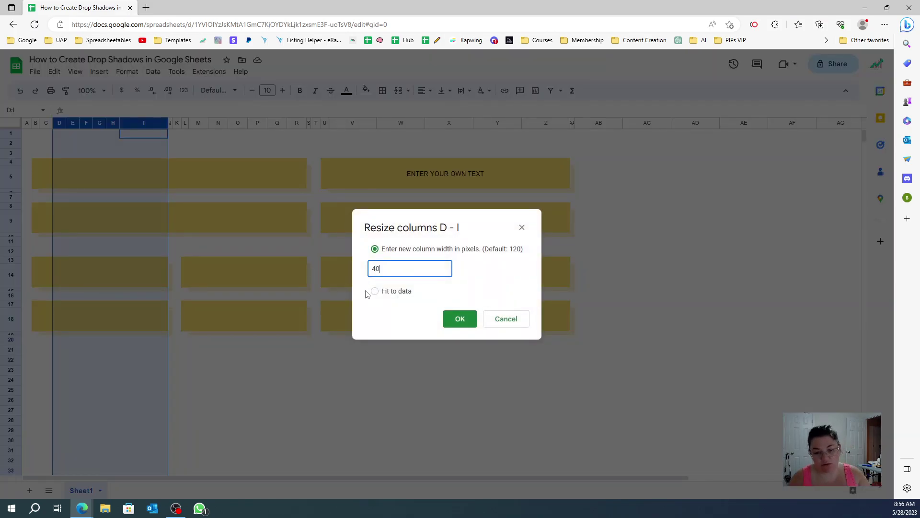
left_click(460, 319)
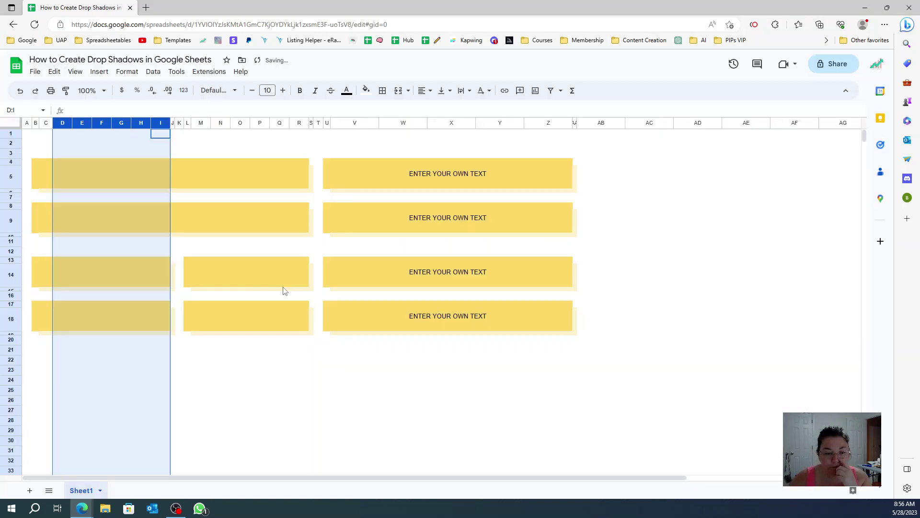
left_click(113, 203)
Delete column C so the first split box has the same number of columns as the second.
left_click(46, 125)
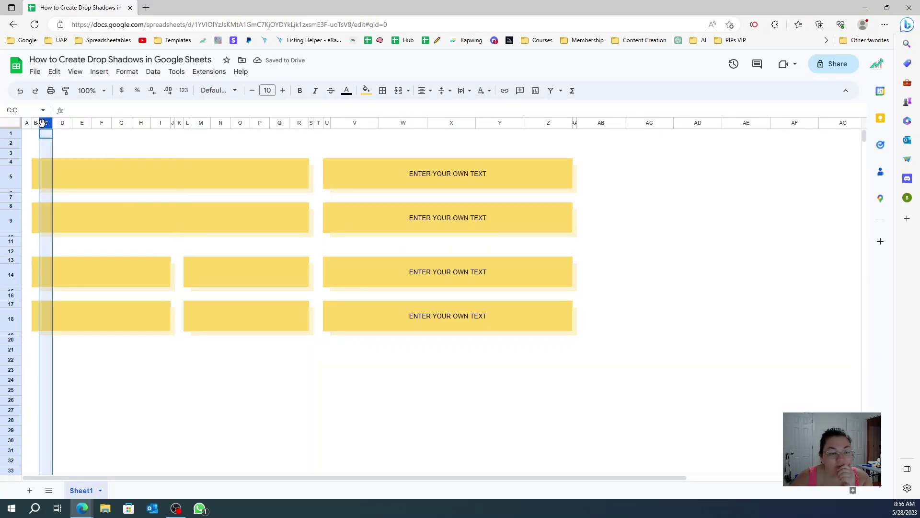
right_click(46, 126)
left_click(84, 232)
left_click(246, 273)
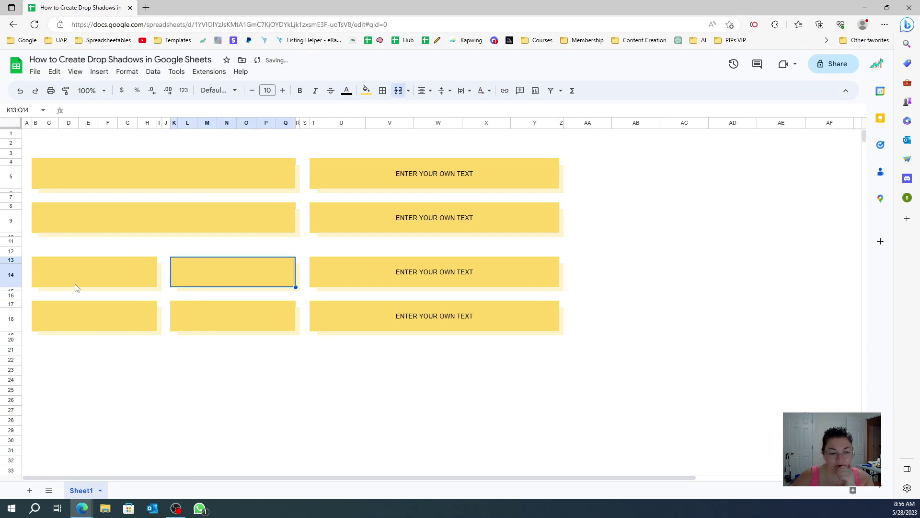
Copy the merged box K13:Q14 and paste it at B13 over the neighbouring split box.
left_click(75, 283)
left_click(207, 284)
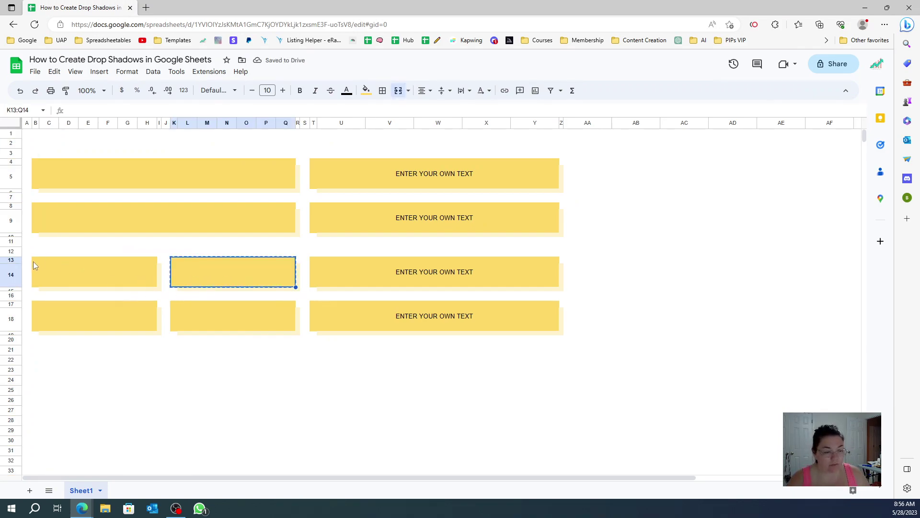
key("ctrl+c")
left_click(34, 262)
key("ctrl+v")
left_click(196, 276)
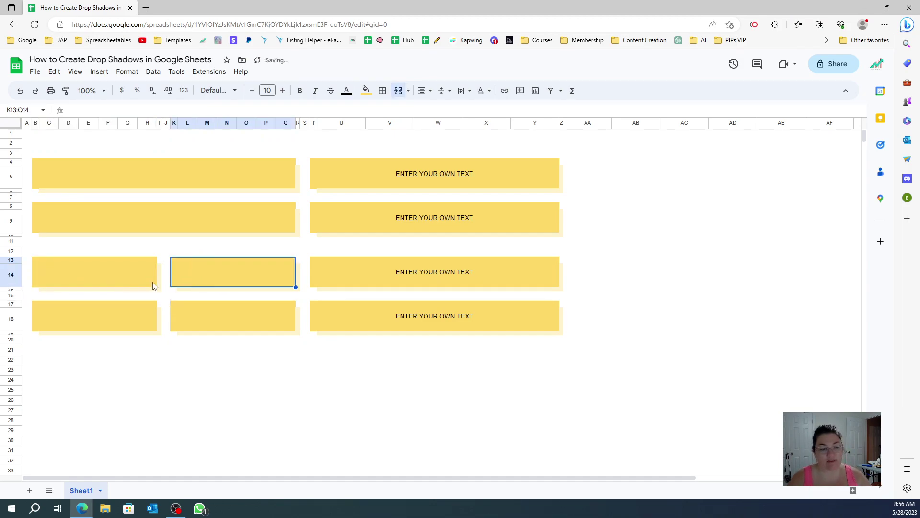
key("ctrl+z")
left_click(258, 268)
left_click(232, 318)
left_click(108, 319)
Copy the merged box K17:Q18 and paste it at B17 over the neighbouring split box.
left_click(191, 321)
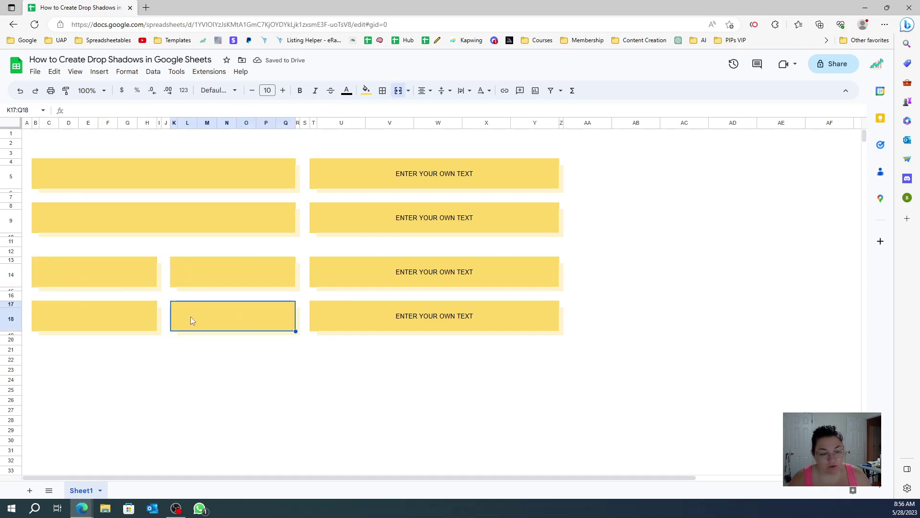
key("ctrl+c")
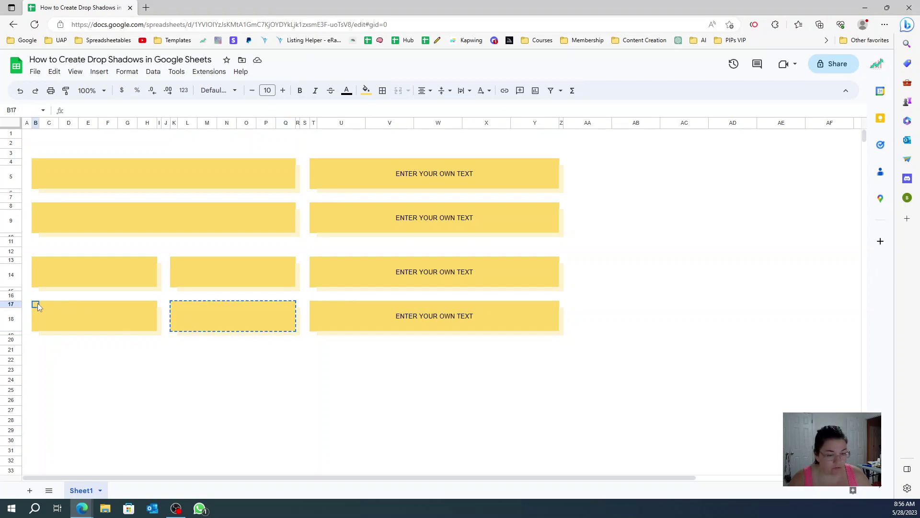
left_click(37, 303)
key("ctrl+v")
left_click(111, 295)
Examine the individual cells that make up the second long box by moving along row 9 from column D to column L.
left_click(113, 225)
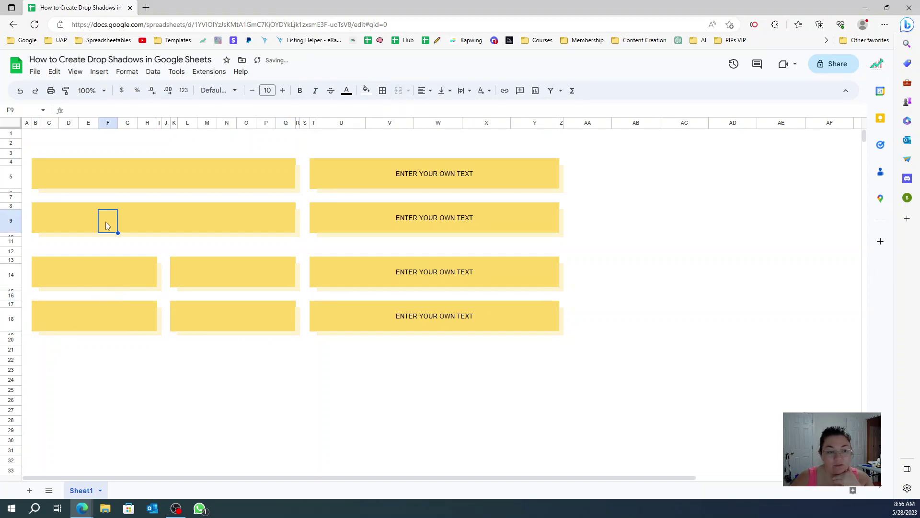
left_click(69, 225)
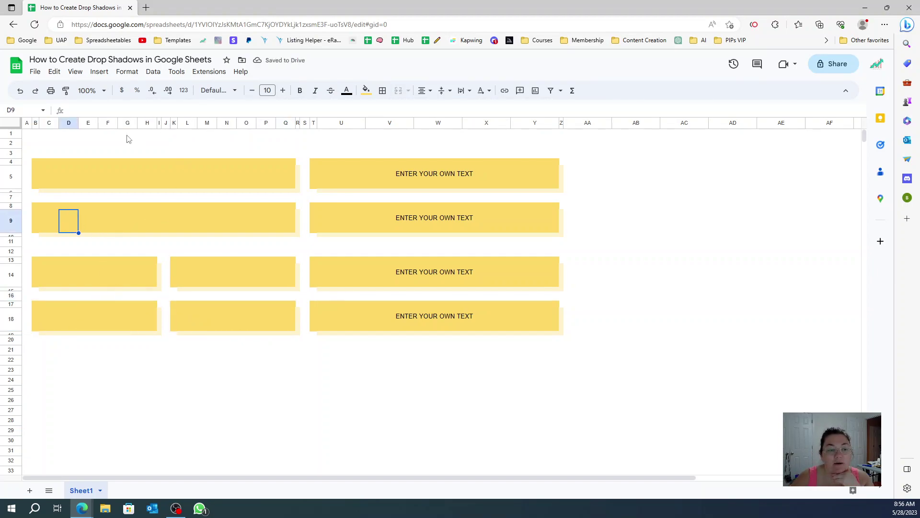
key("Right")
key("Right")
key("Right")
key("Right")
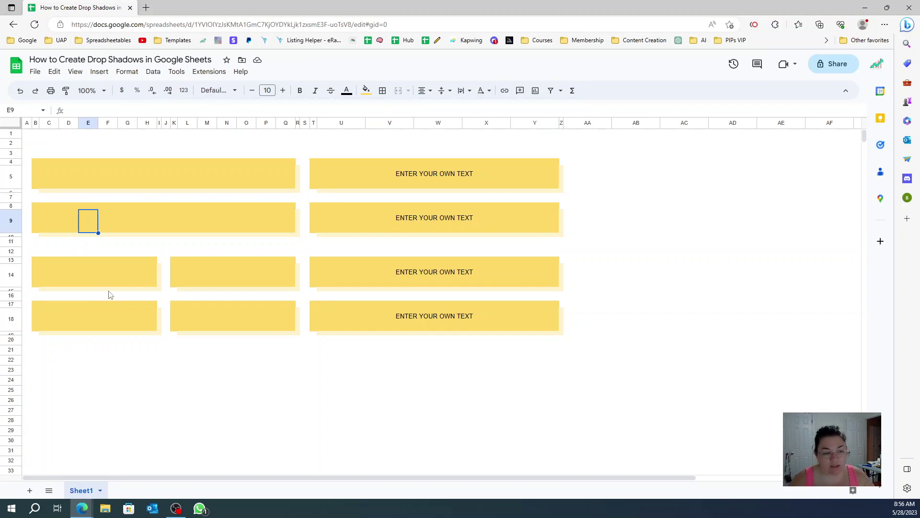
key("Right")
key("Right")
key("Right")
key("Right")
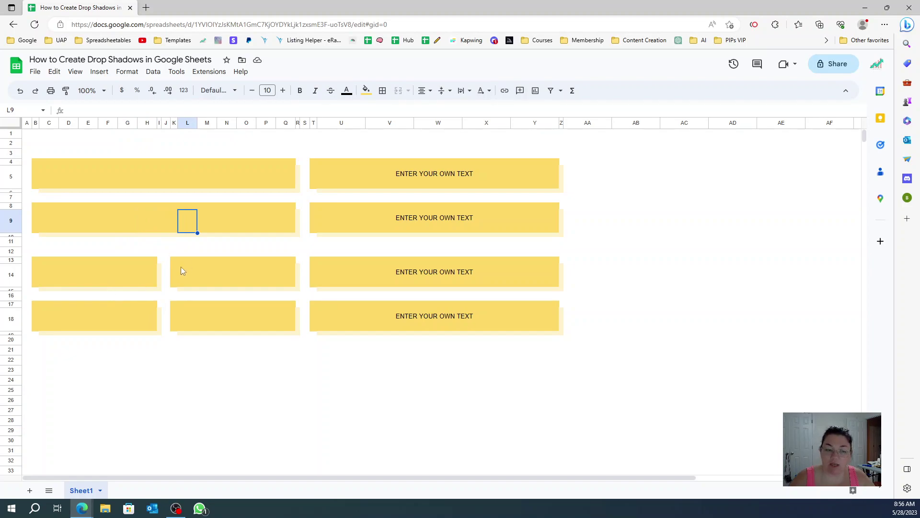
Merge the narrow cells I9:K9 in the second long box into one cell.
key("Right")
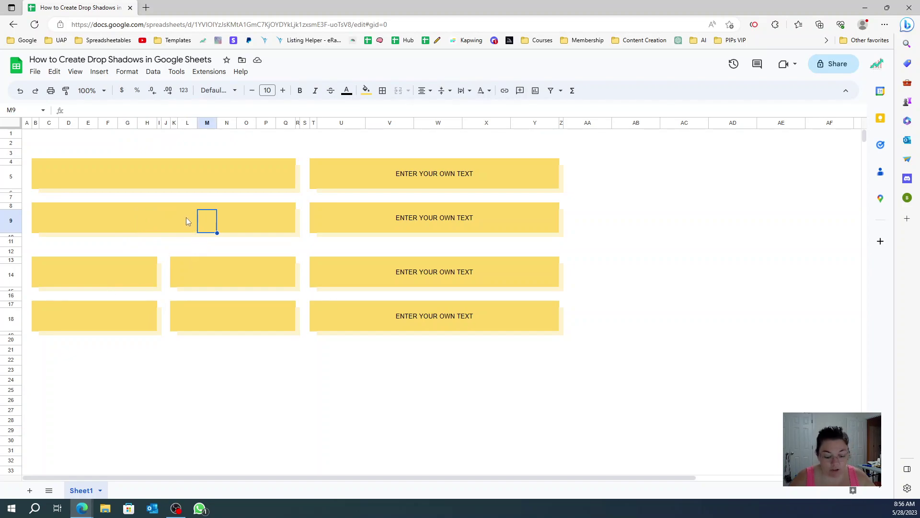
key("Left")
key("Left")
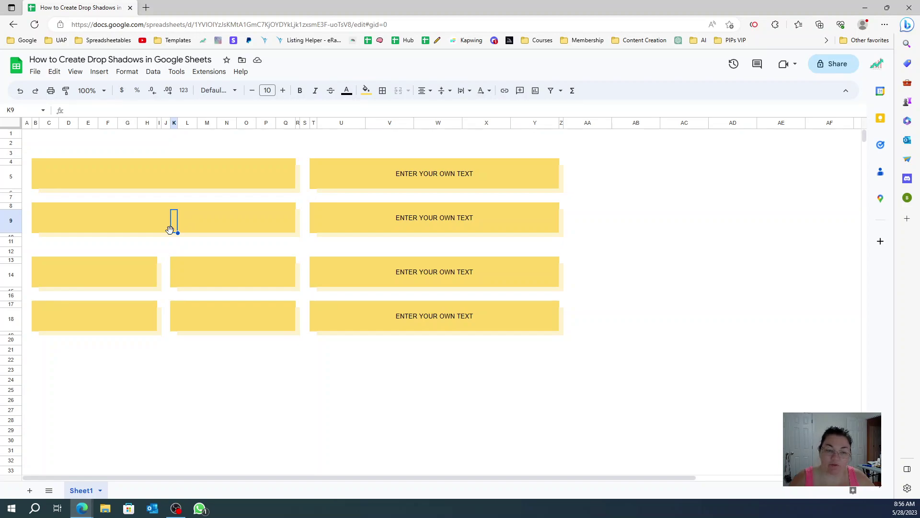
key("shift+Left")
key("shift+Left")
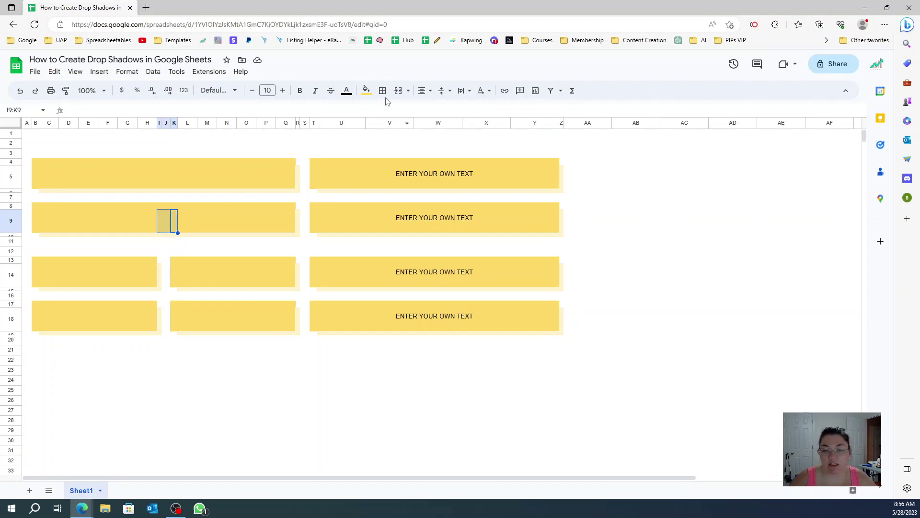
left_click(398, 90)
Examine the cell widths across the second long box by moving along row 9 between columns C and Q.
left_click(137, 223)
left_click(143, 224)
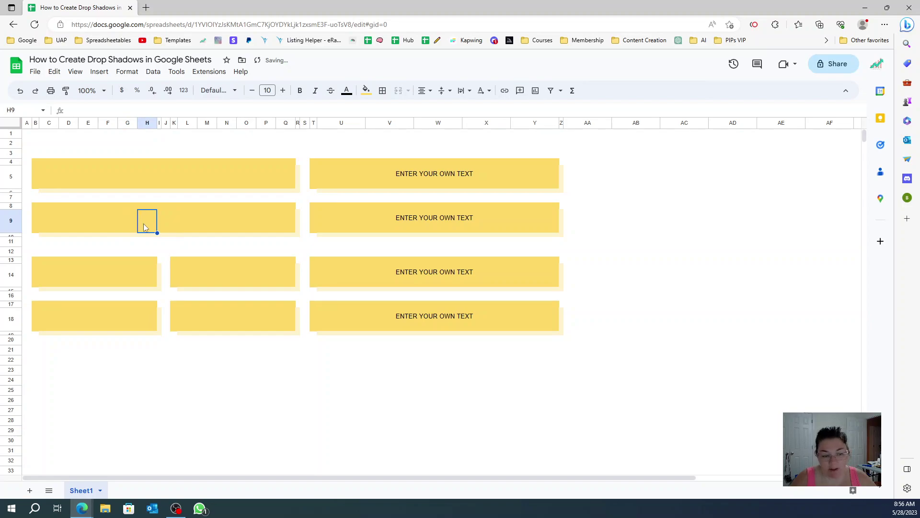
key("Right")
key("Right")
key("Right")
key("Right")
key("Right")
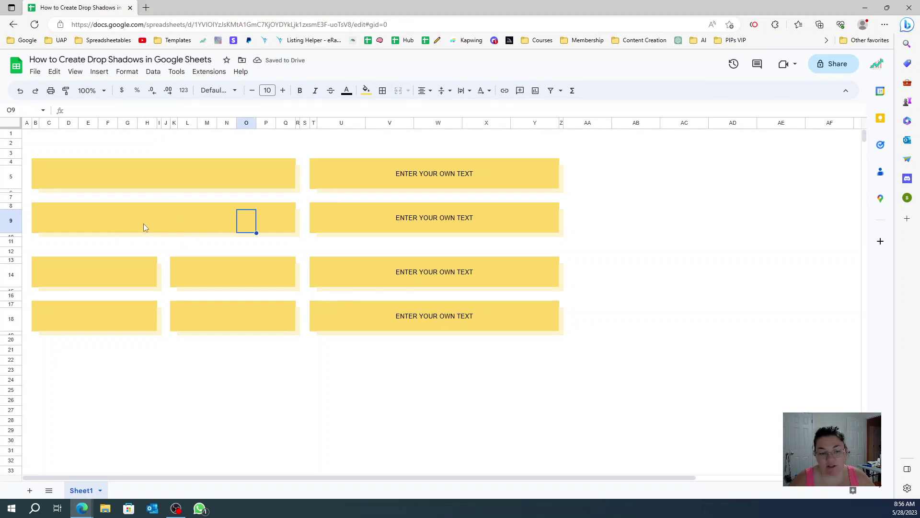
key("Right")
key("Right")
key("Left")
key("Left")
key("Left")
key("Left")
key("Left")
key("Left")
key("Left")
key("Left")
key("Left")
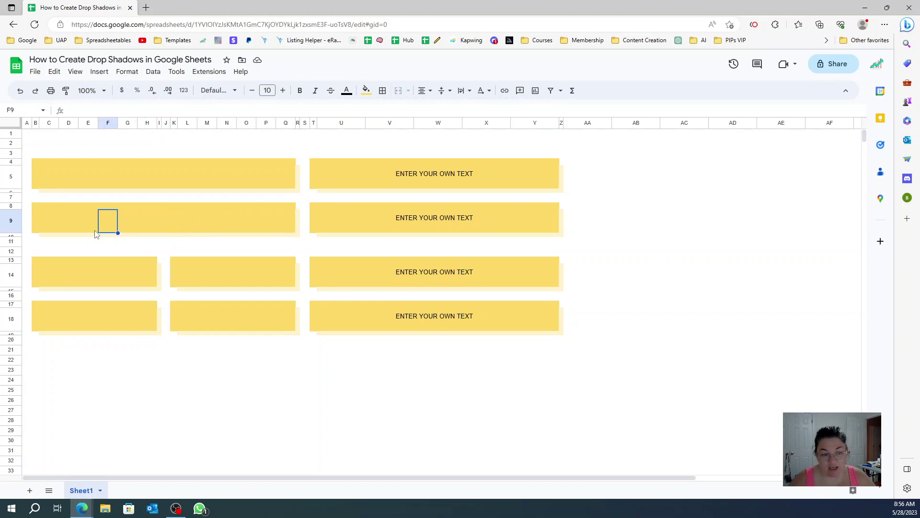
key("Left")
key("Left")
key("Left")
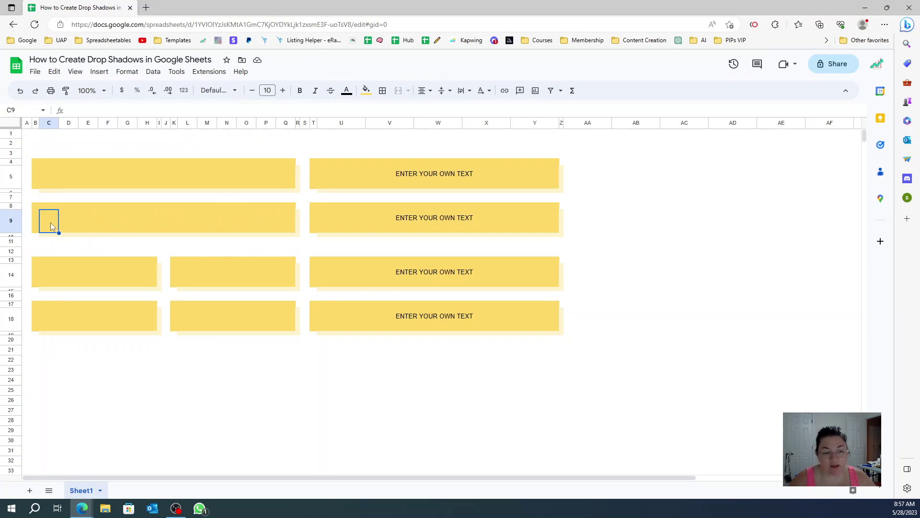
Fill cell C9 in the second long box with cyan.
left_click(366, 90)
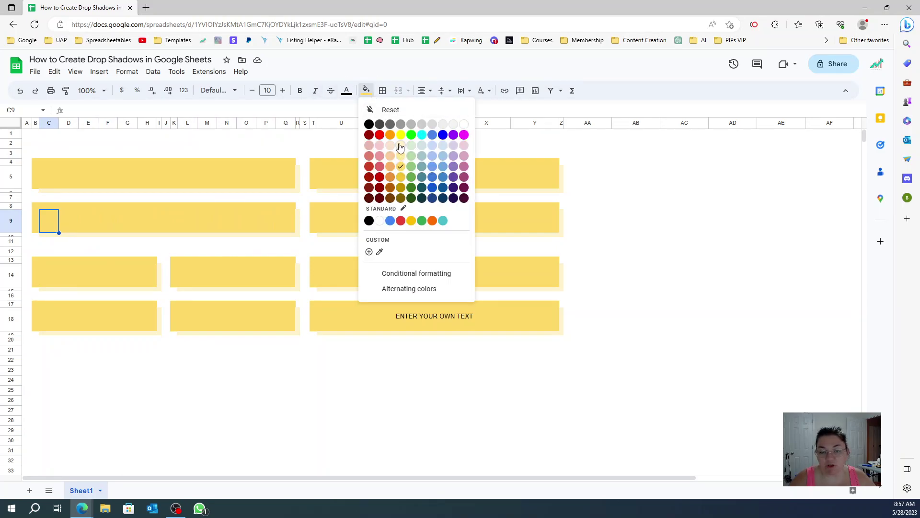
left_click(422, 135)
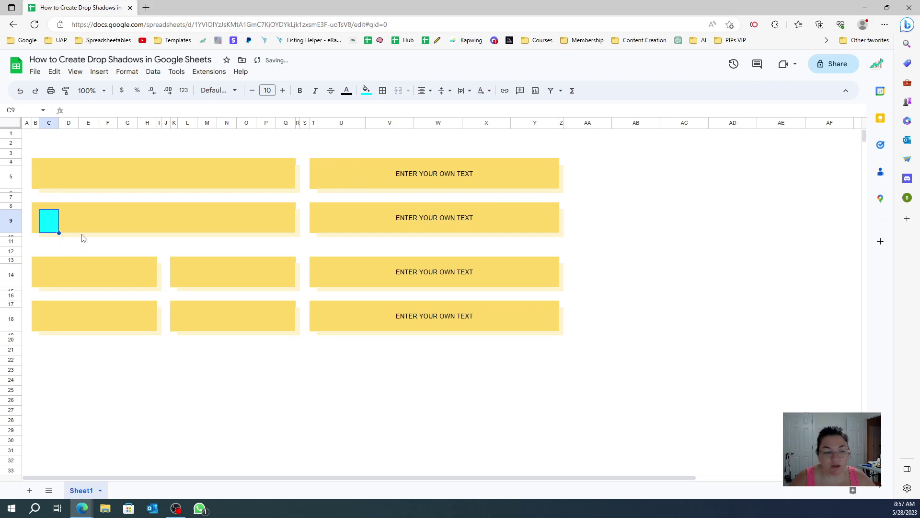
left_click(85, 222)
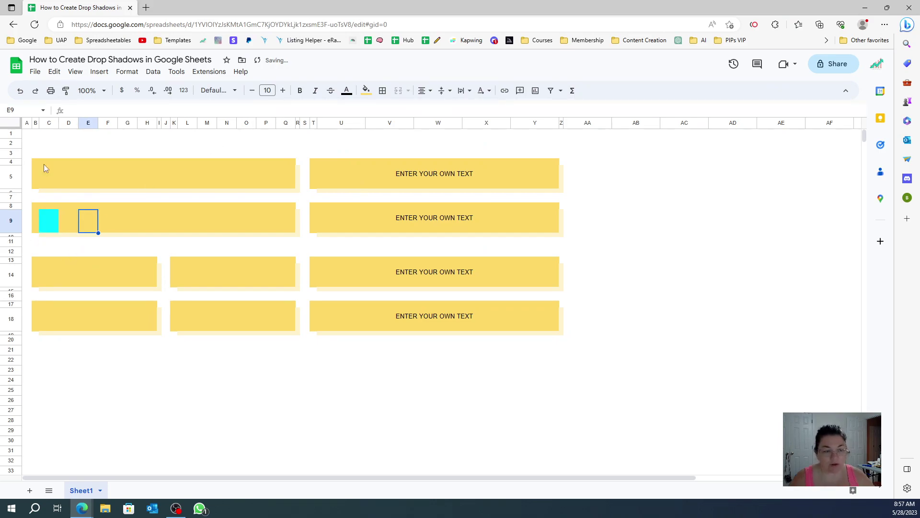
Copy the cyan formatting of C9 to E9, G9 and merged cell I9:K9, leaving M9 without the copied format.
left_click(48, 219)
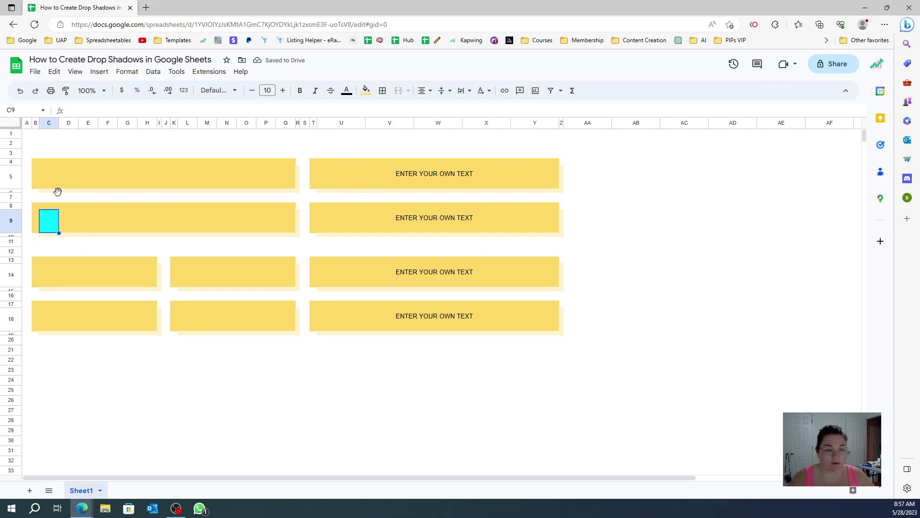
left_click(66, 90)
left_click(88, 220)
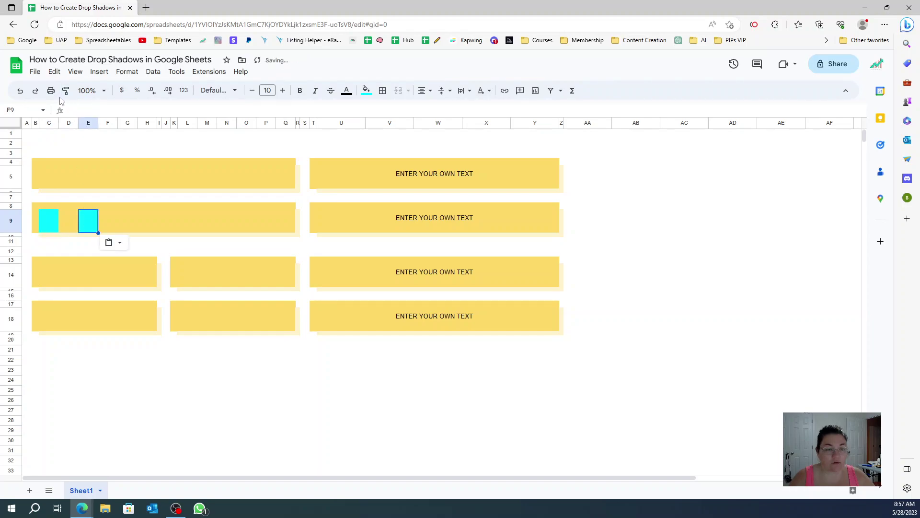
left_click(126, 222)
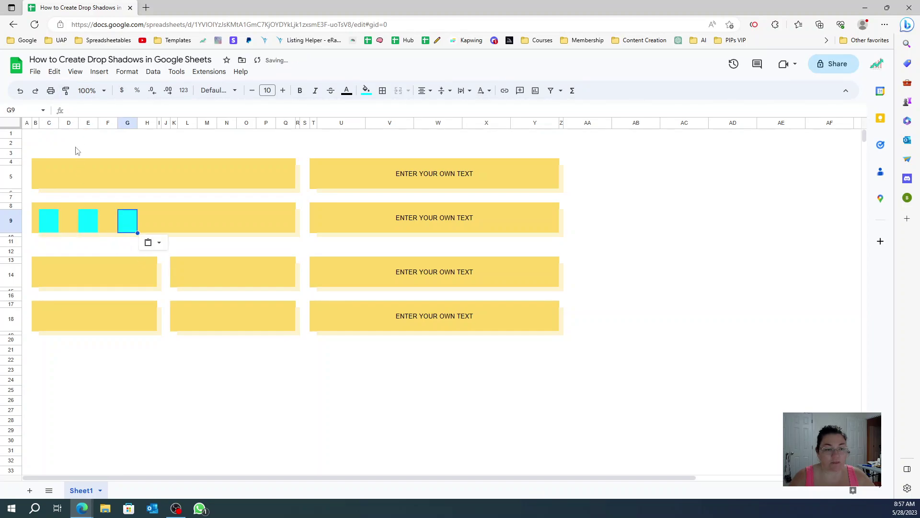
left_click(164, 219)
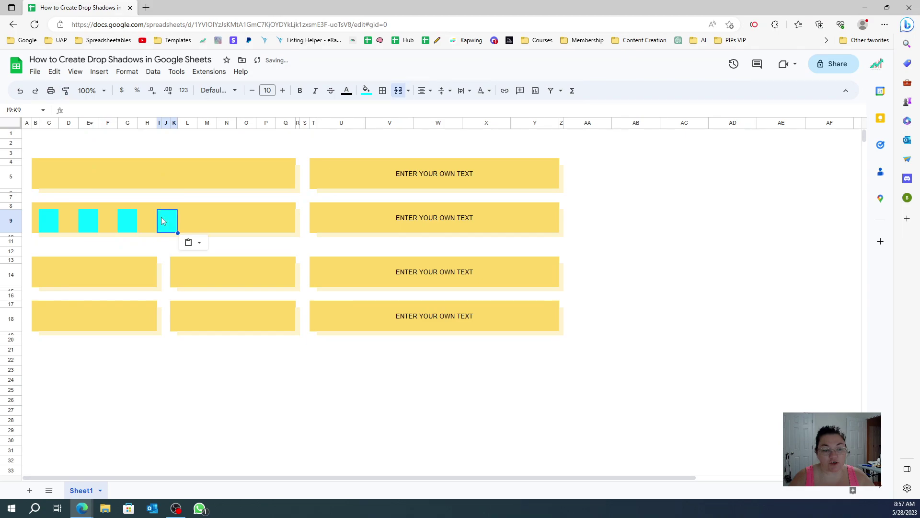
left_click(201, 221)
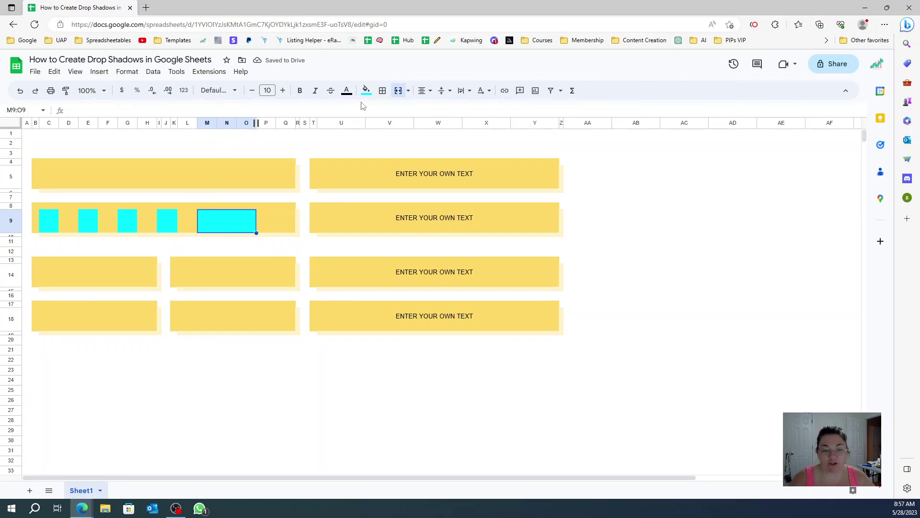
key("ctrl+z")
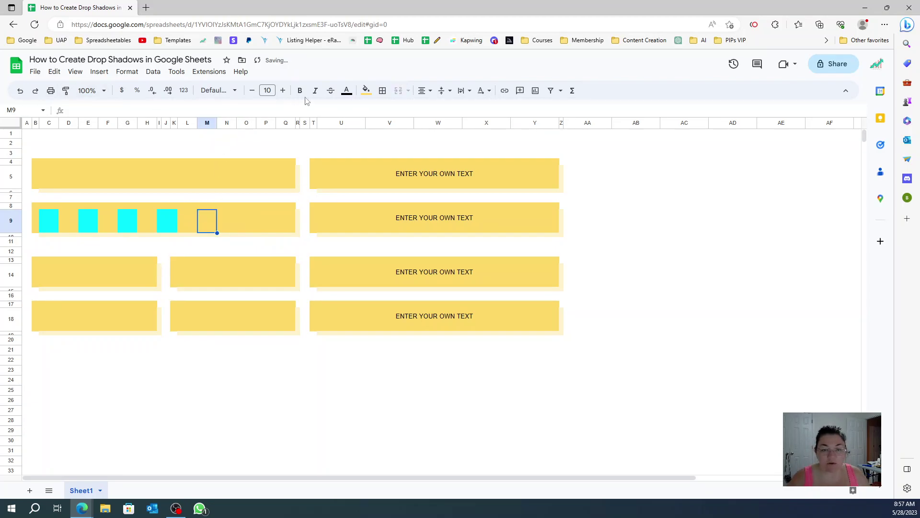
Fill cells M9, O9 and Q9 with cyan to complete the alternating pattern in the second long box.
left_click(366, 90)
left_click(425, 139)
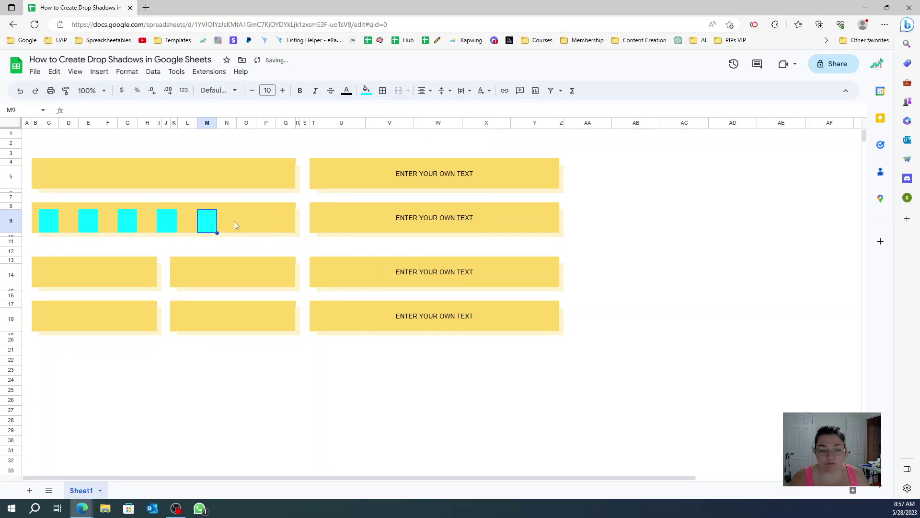
key("Right")
key("Right")
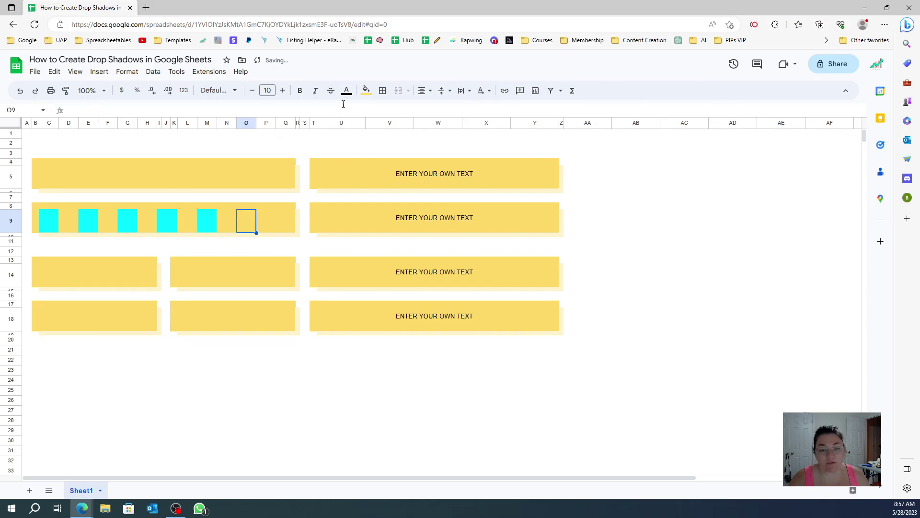
left_click(366, 90)
left_click(419, 139)
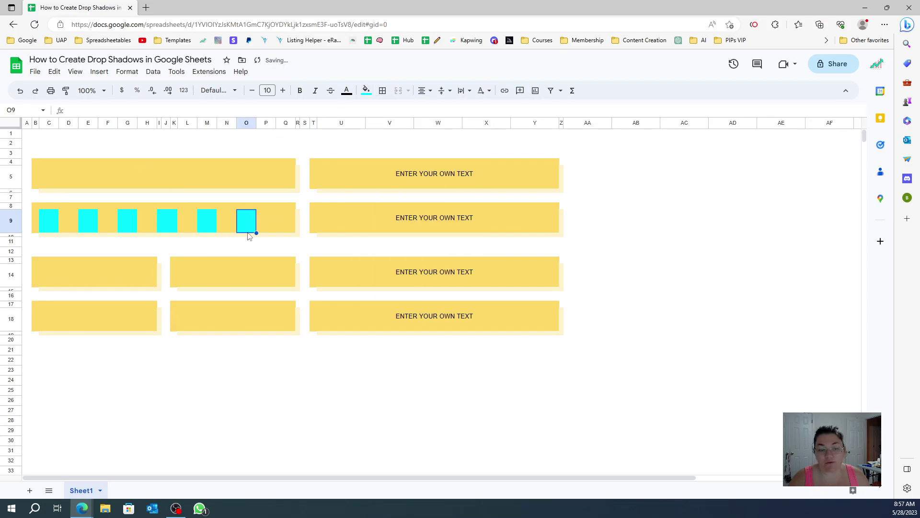
left_click(278, 220)
left_click(366, 90)
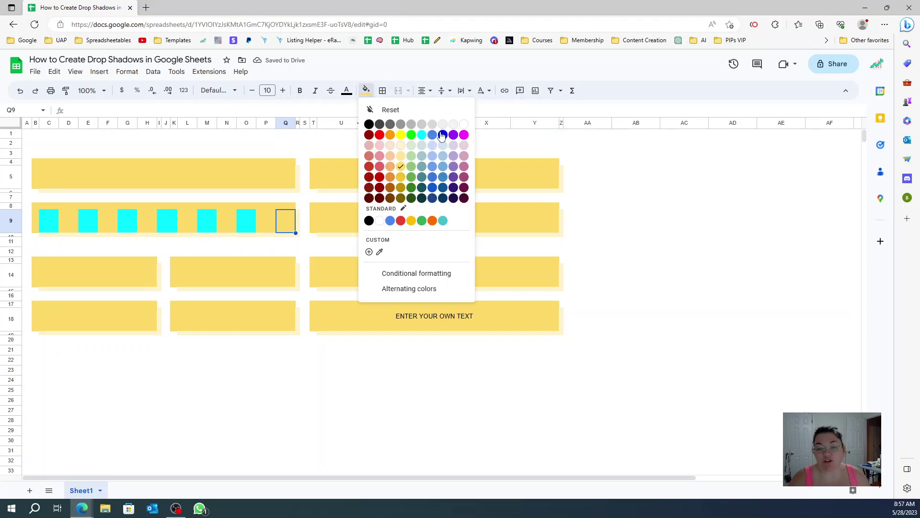
left_click(421, 135)
left_click(390, 206)
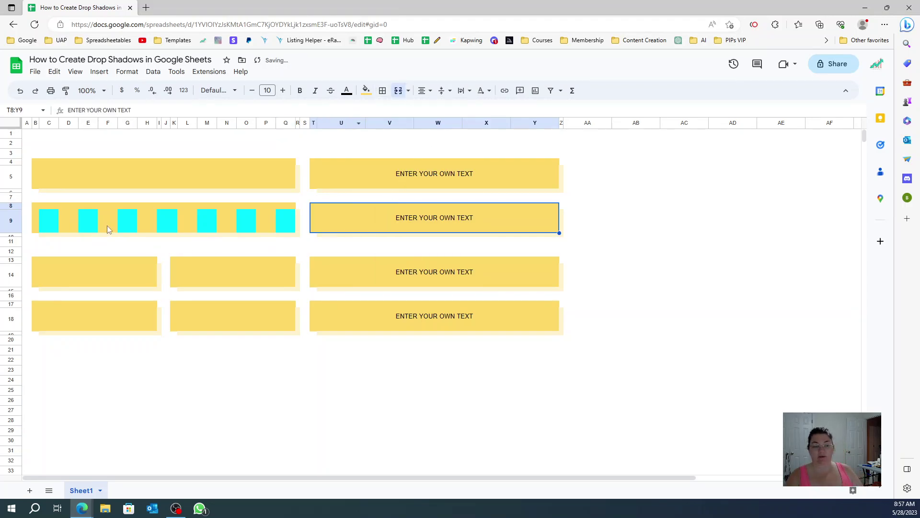
Insert checkboxes in all the cyan cells of row 9: C9, E9, G9, I9:K9, M9, O9 and Q9.
left_click(107, 225)
left_click(119, 222)
left_click(50, 221)
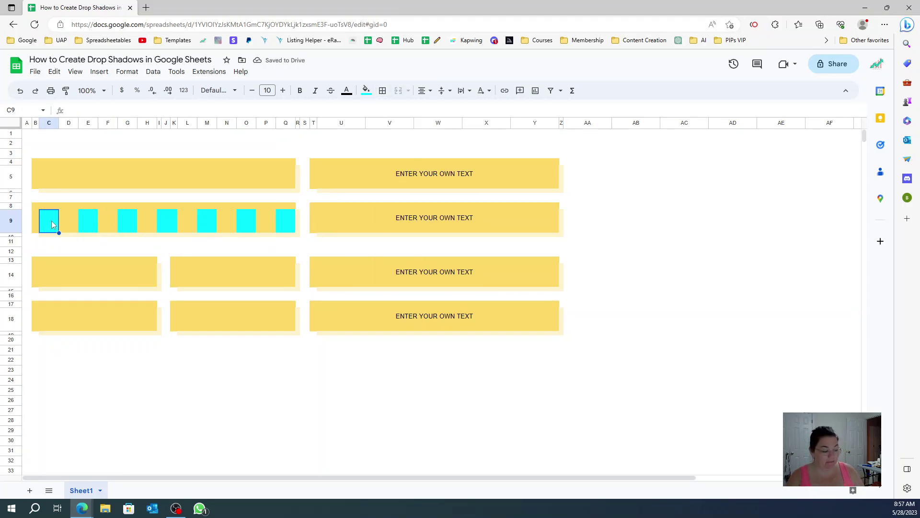
left_click(94, 221, "ctrl")
left_click(124, 222, "ctrl")
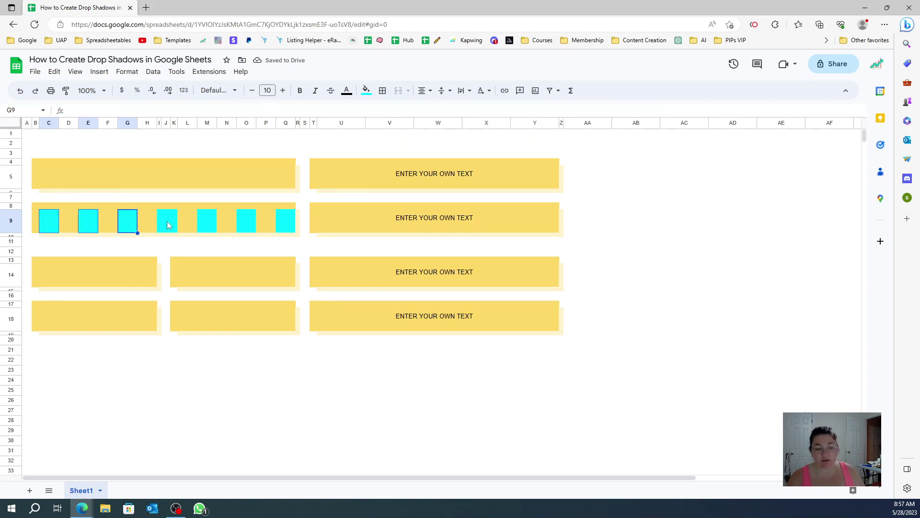
left_click(166, 221, "ctrl")
left_click(208, 225, "ctrl")
left_click(246, 220, "ctrl")
left_click(283, 220, "ctrl")
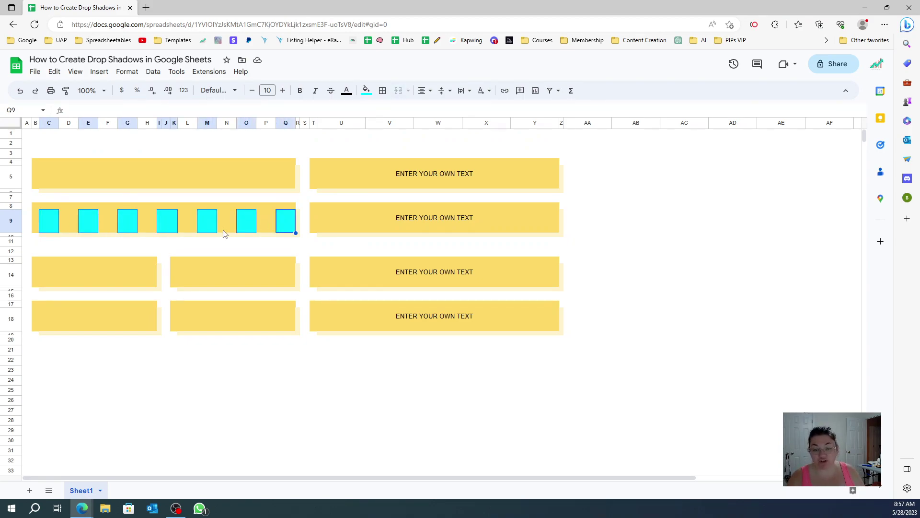
left_click(99, 71)
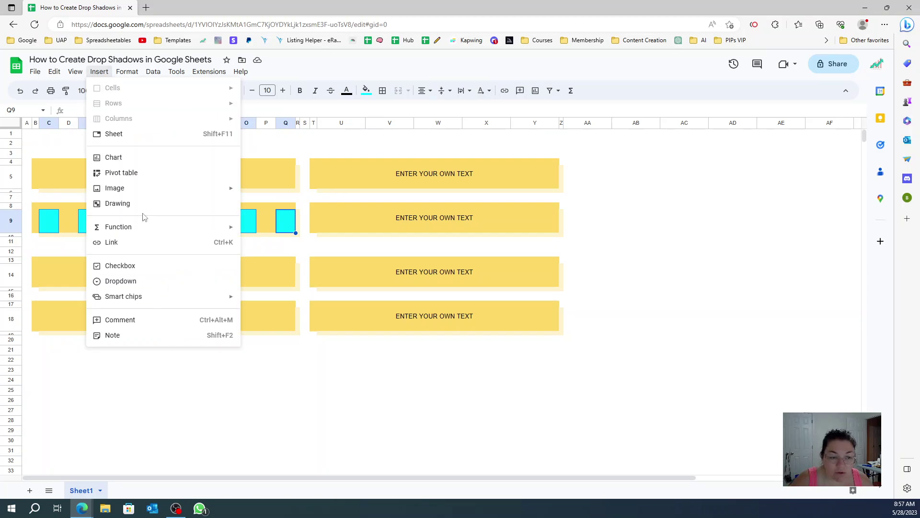
left_click(163, 263)
left_click(272, 260)
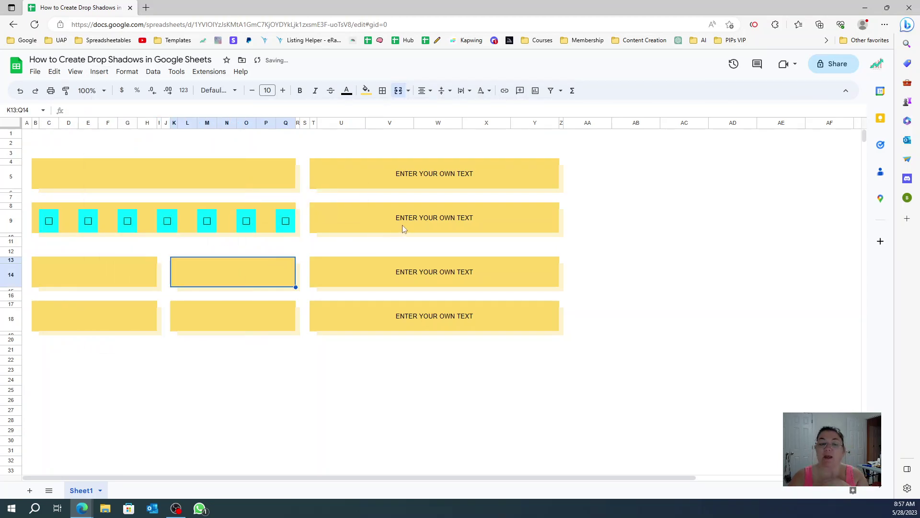
Insert a heart-eyes emoji in cell D9 and a screaming-face emoji in cell F9.
left_click(68, 224)
key("super+period")
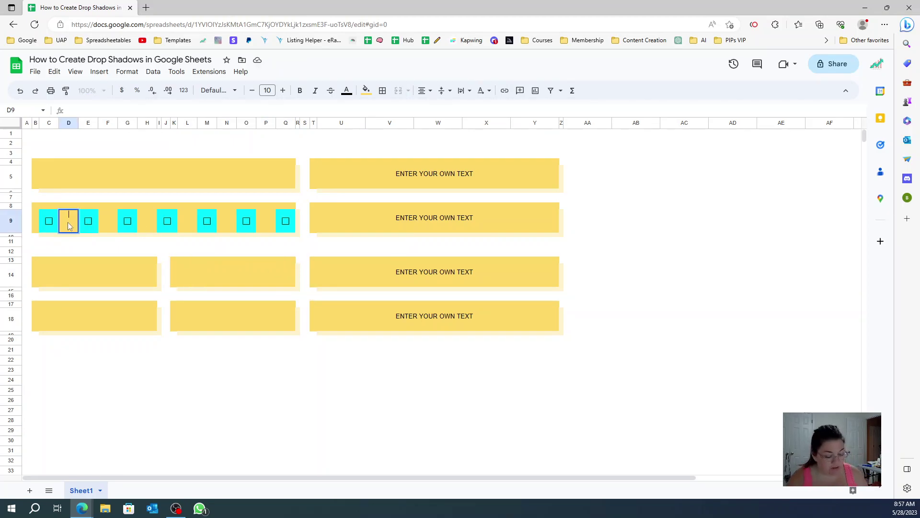
left_click(82, 277)
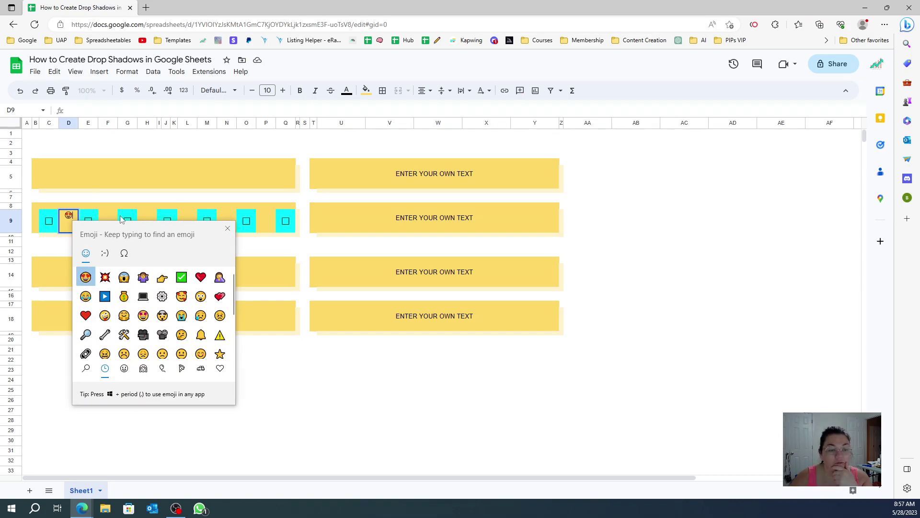
left_click(108, 213)
left_click(105, 217)
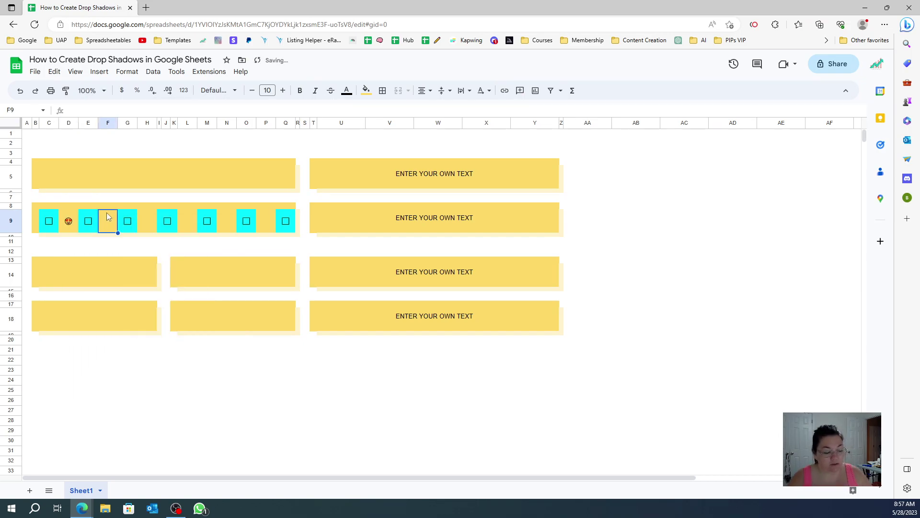
key("super+period")
left_click(115, 276)
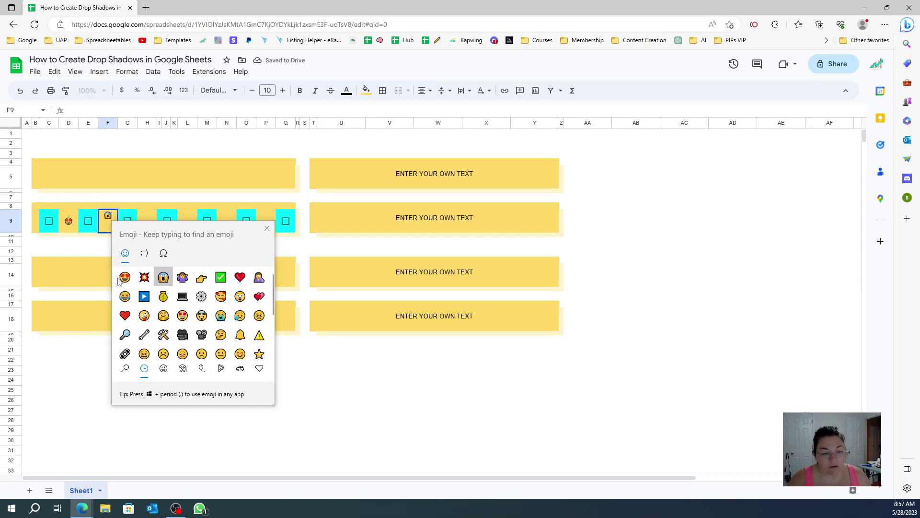
Insert an explosion emoji in cell H9 and a money bag emoji in cell L9.
left_click(147, 220)
key("super+period")
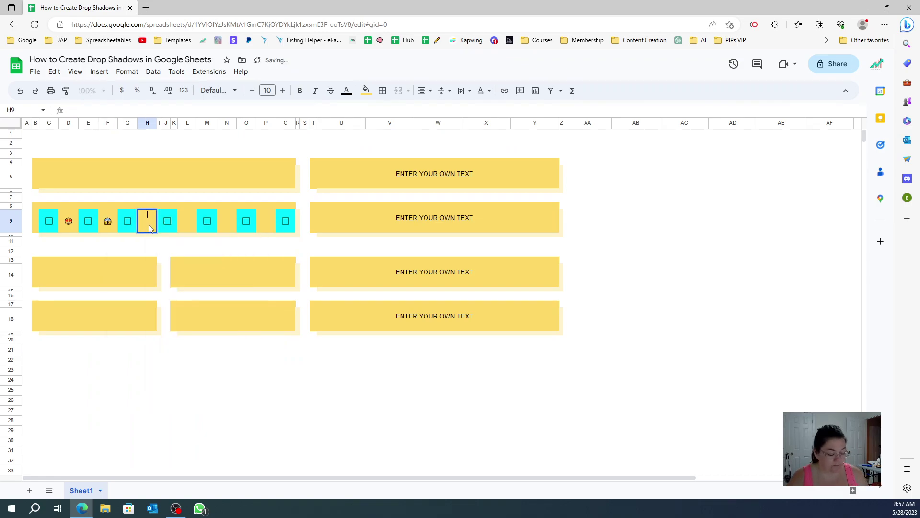
left_click(199, 276)
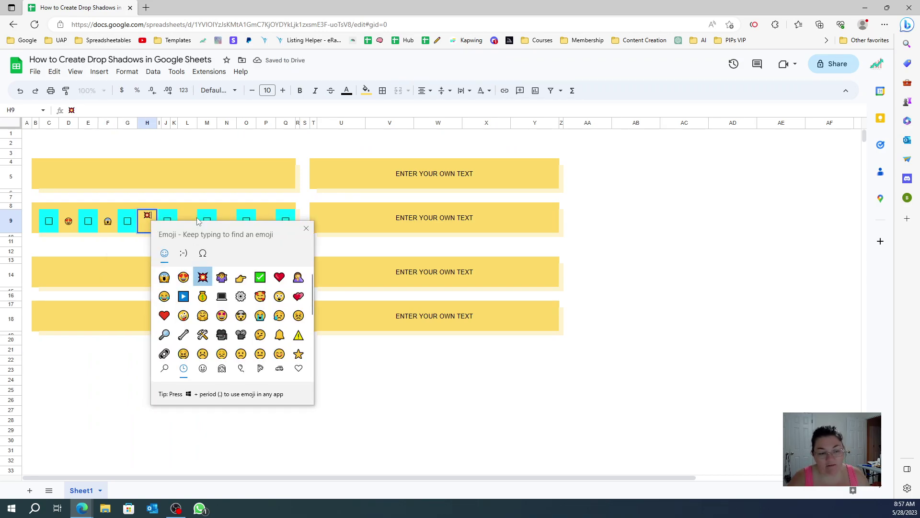
left_click(189, 216)
left_click(188, 217)
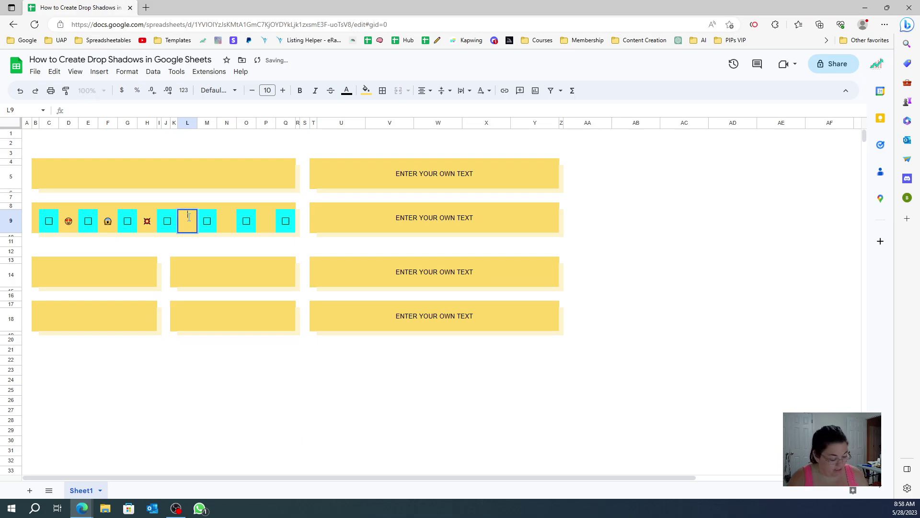
key("super+period")
left_click(239, 295)
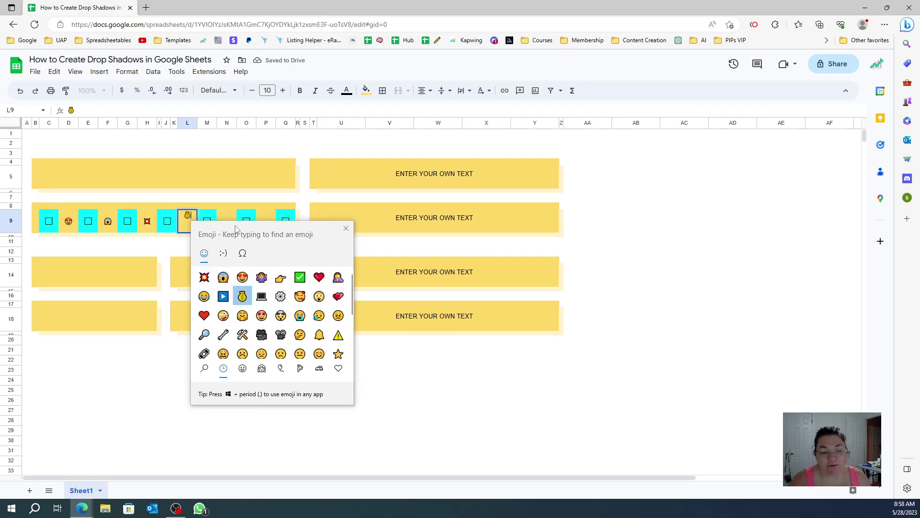
Insert a laptop emoji in cell N9.
left_click(226, 217)
key("super+period")
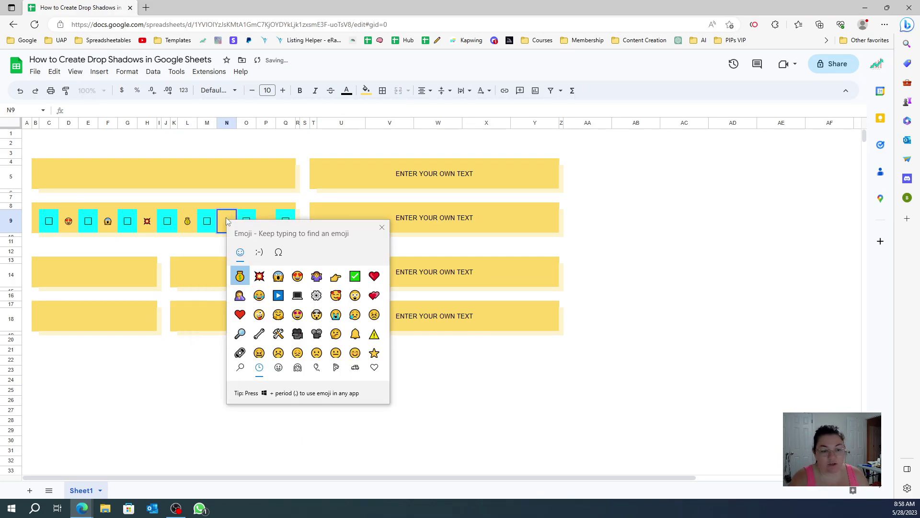
left_click(297, 295)
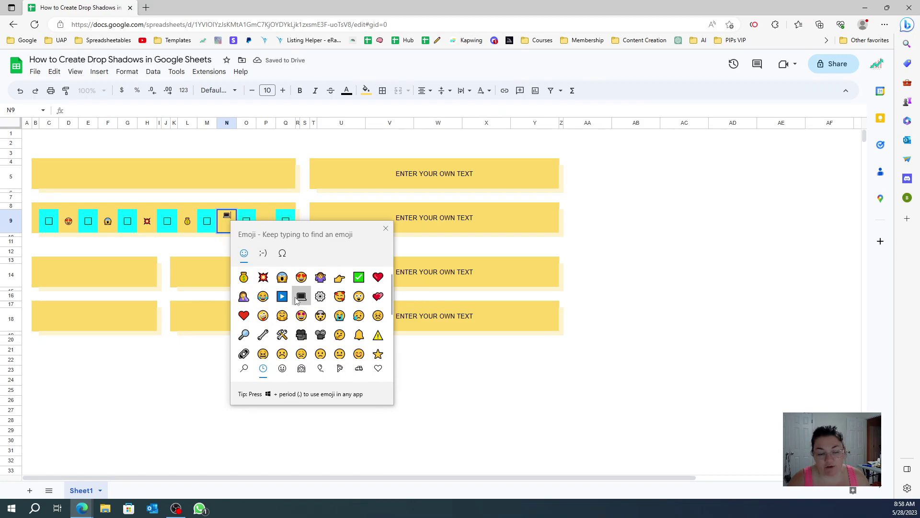
left_click(267, 221)
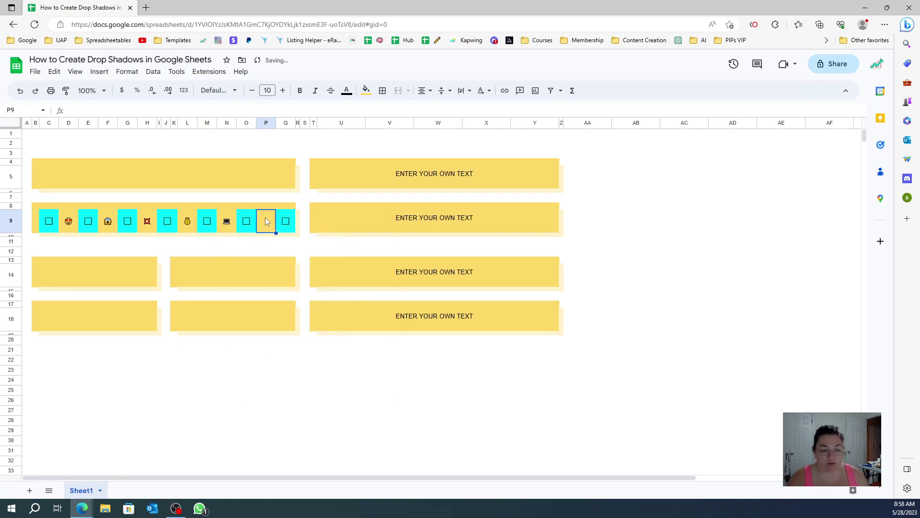
key("super+period")
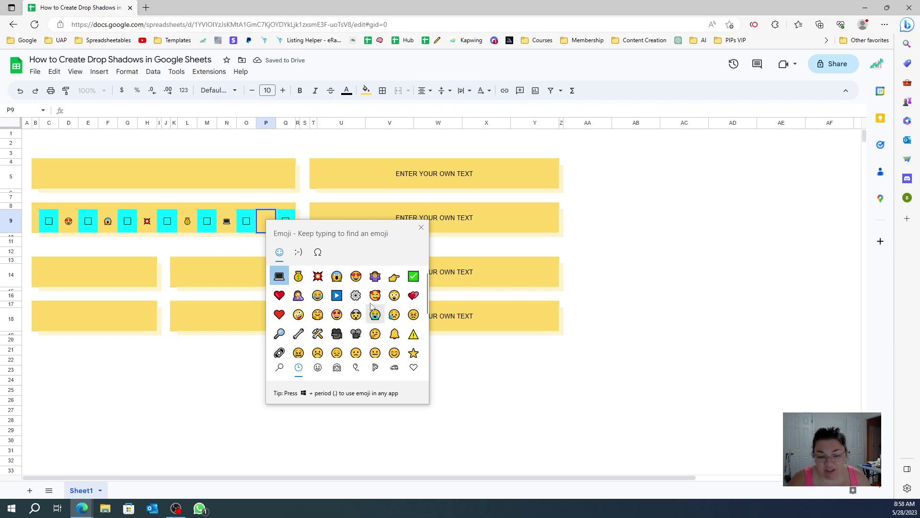
left_click(356, 295)
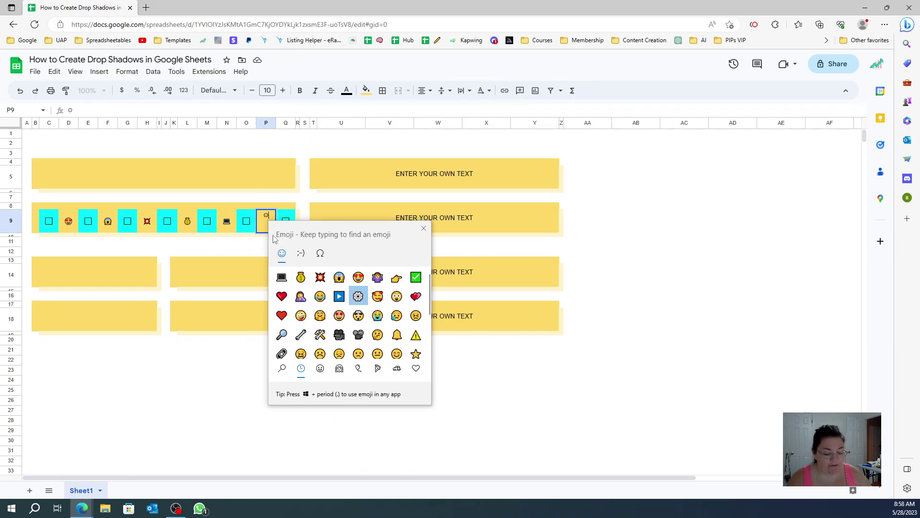
key("Escape")
key("Escape")
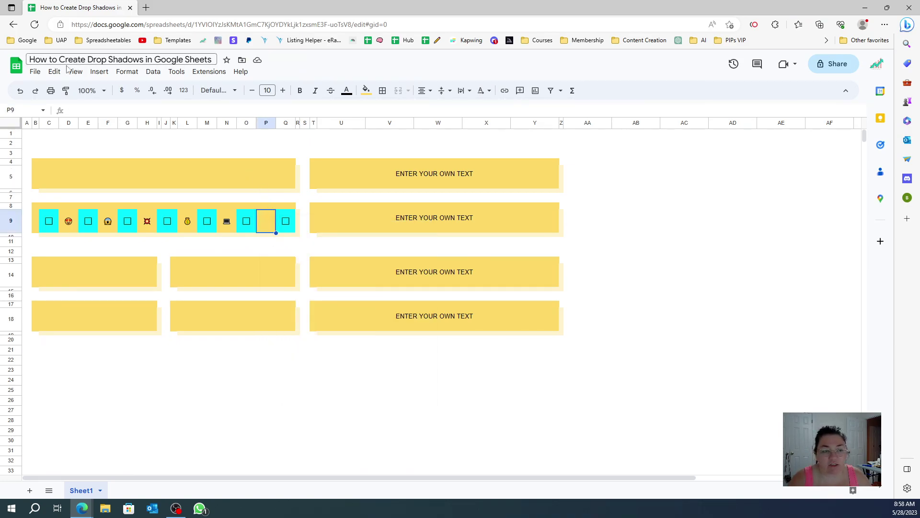
Insert the smiling shark picture from the Downloads folder as an image over the cells.
left_click(127, 72)
mouse_move(100, 72)
mouse_move(122, 188)
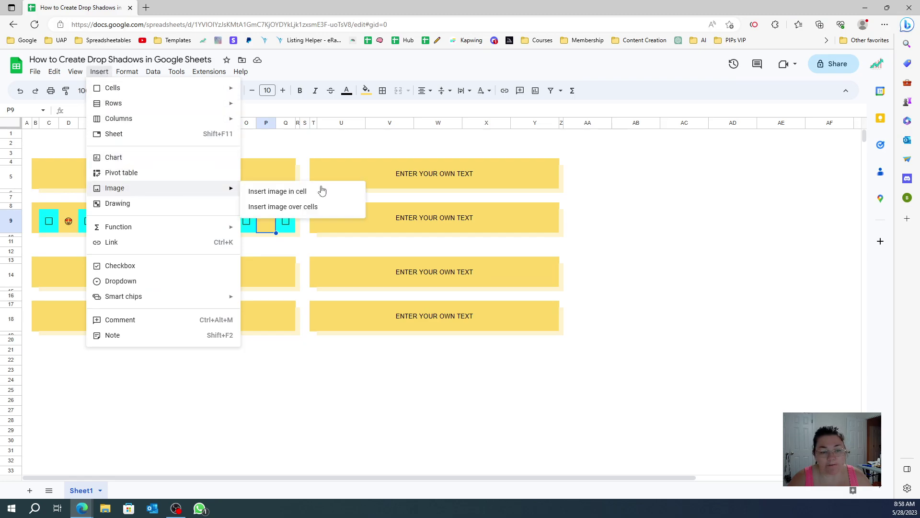
left_click(309, 205)
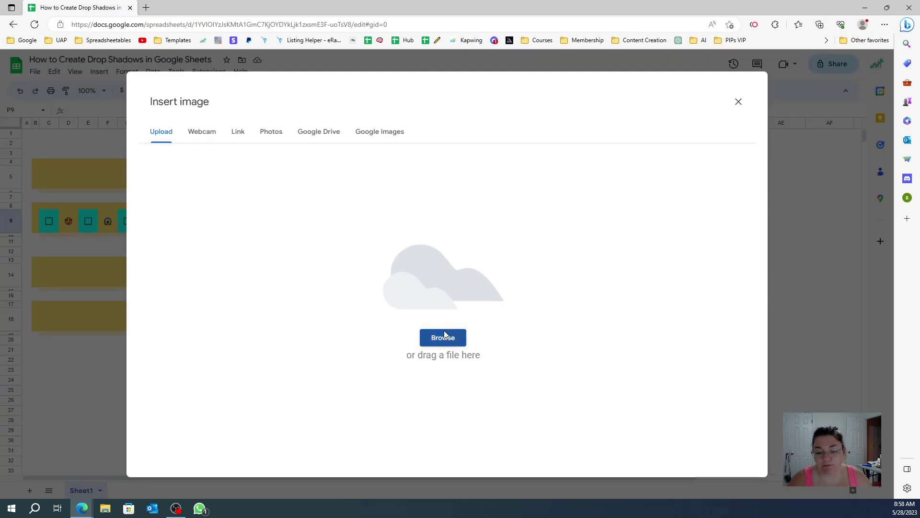
left_click(444, 335)
double_click(252, 169)
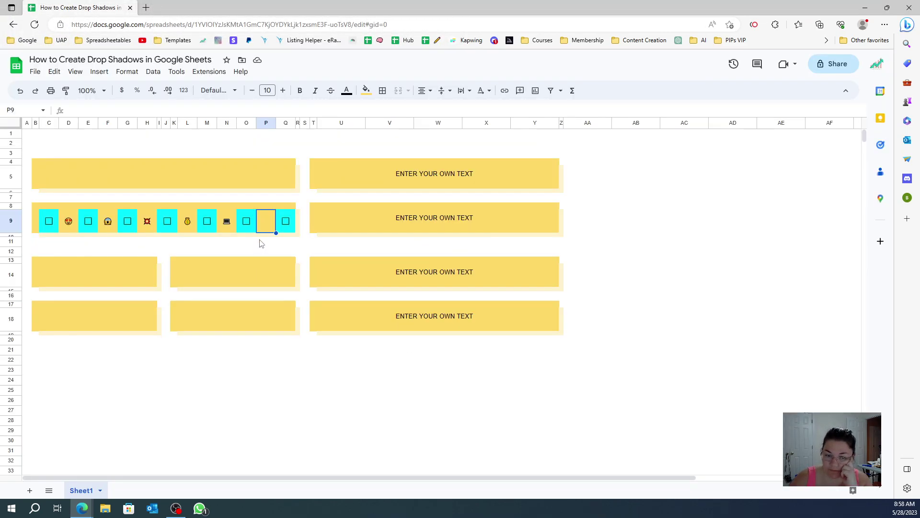
left_click(331, 271)
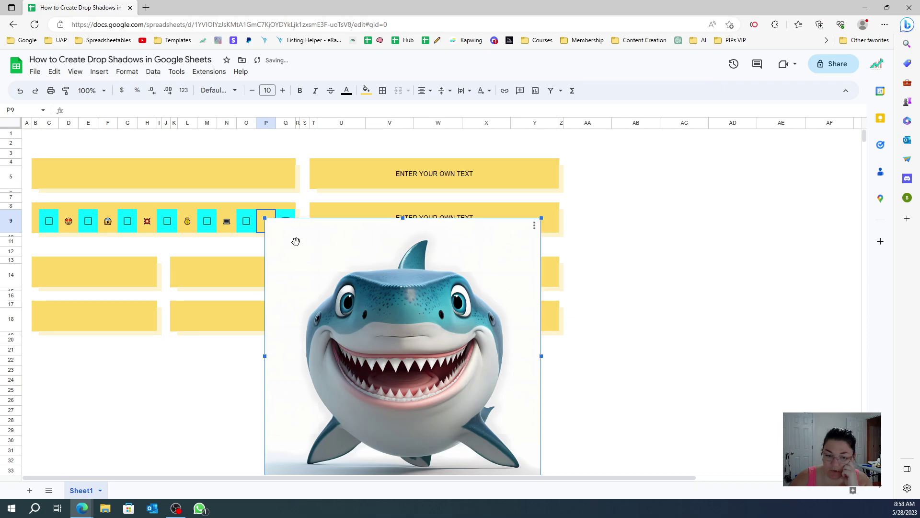
Place the floating shark image inside the selected cell P9.
left_click(267, 213)
left_click(511, 255)
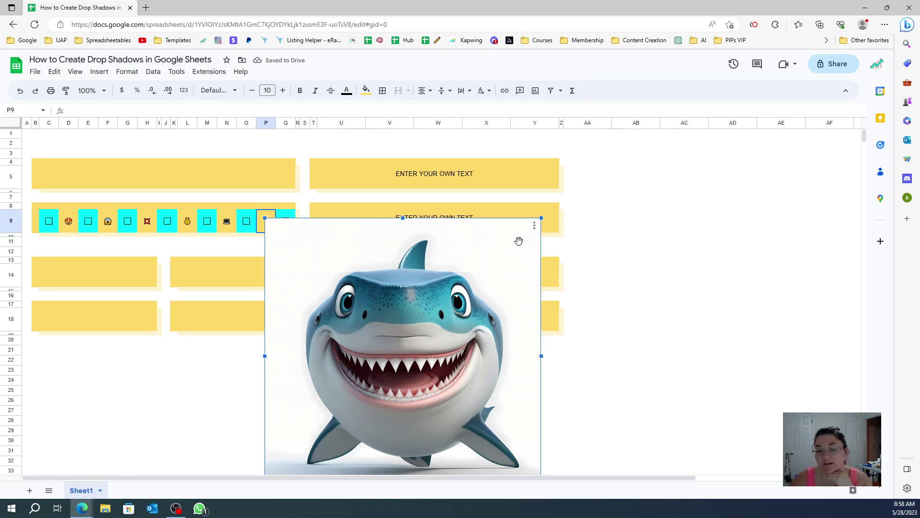
left_click(535, 225)
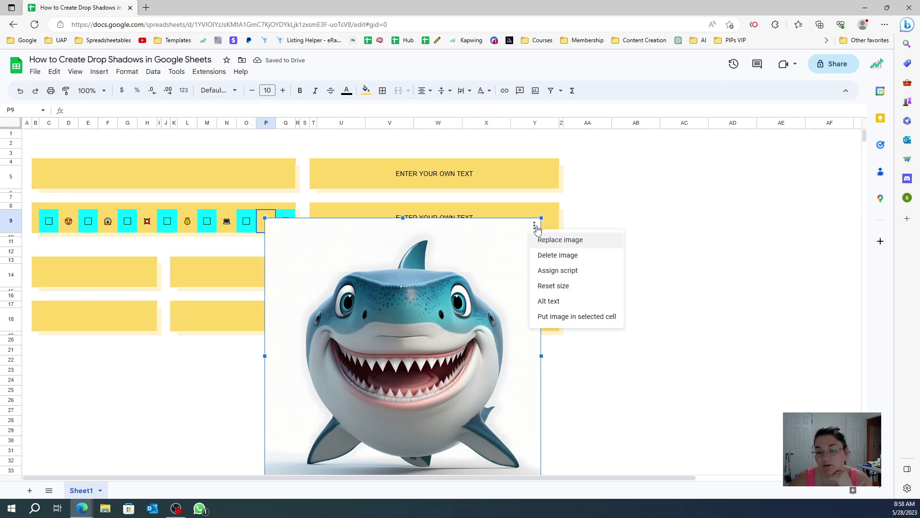
left_click(561, 322)
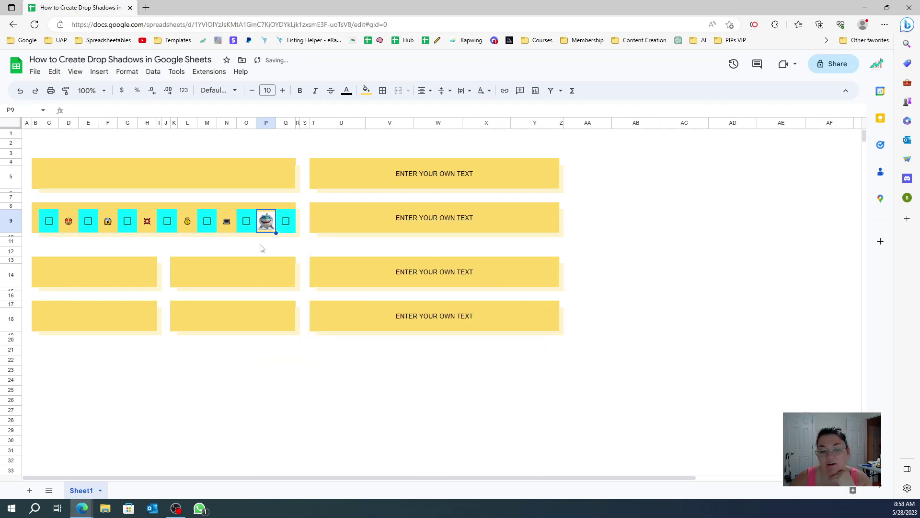
left_click(260, 245)
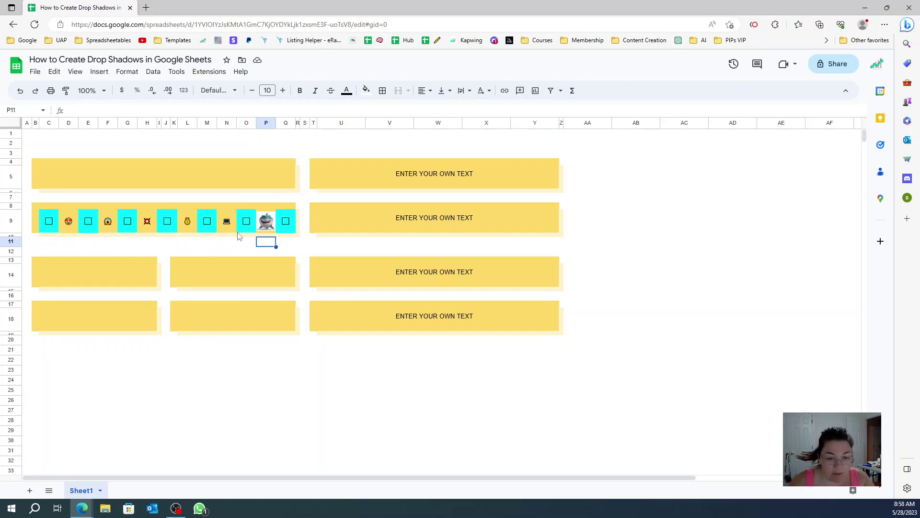
Tick the checkbox in cell Q9.
left_click(286, 221)
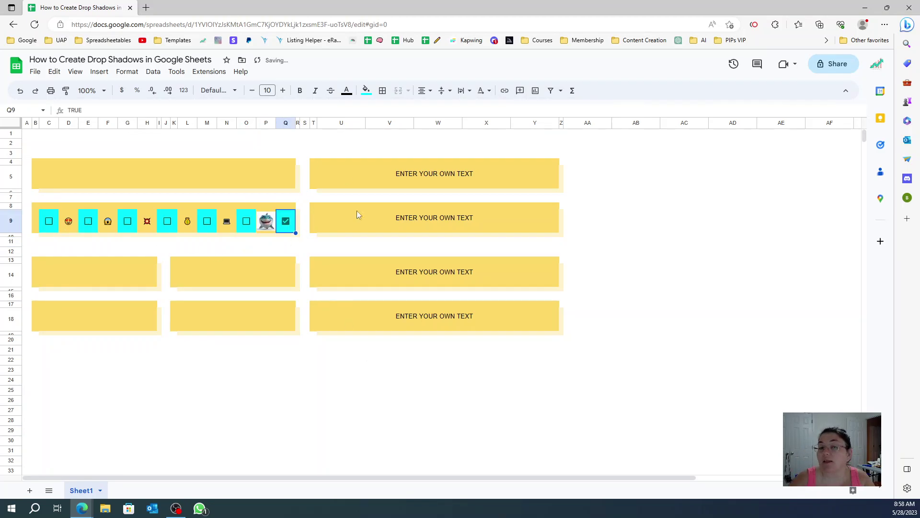
left_click(268, 222)
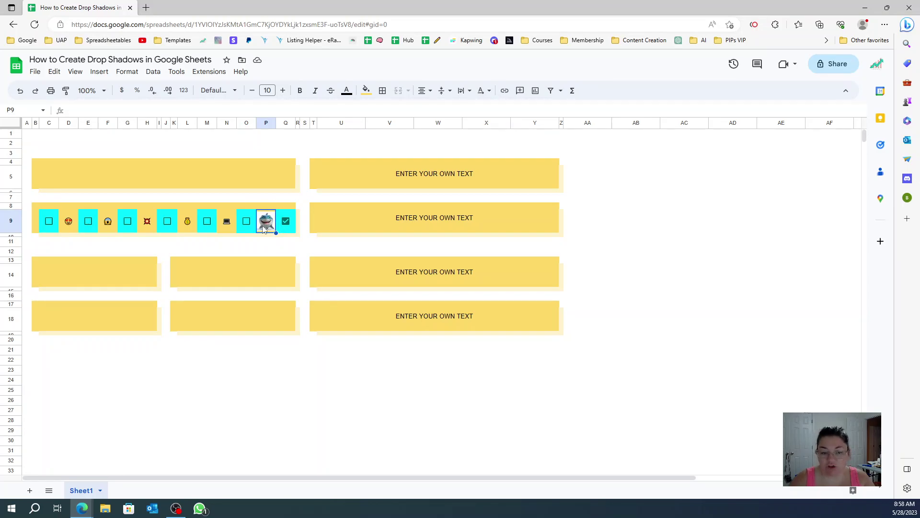
left_click(324, 228)
left_click(230, 226)
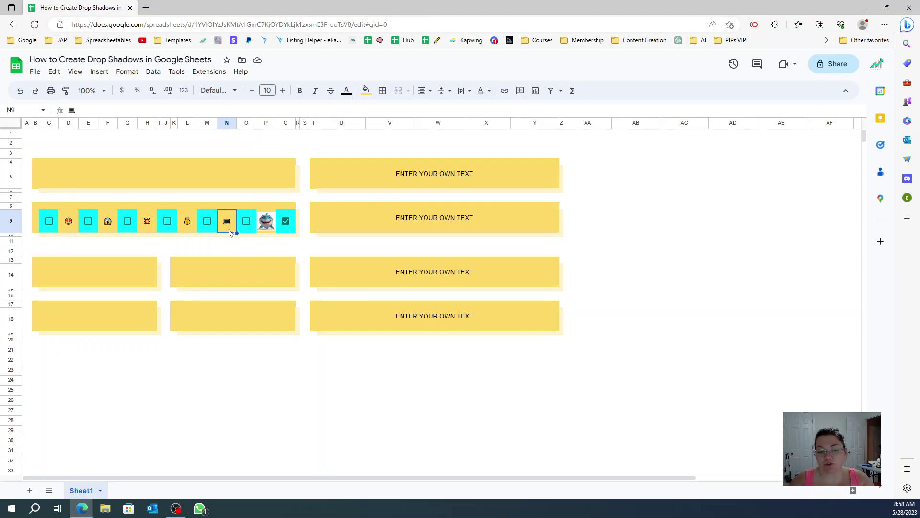
left_click(99, 71)
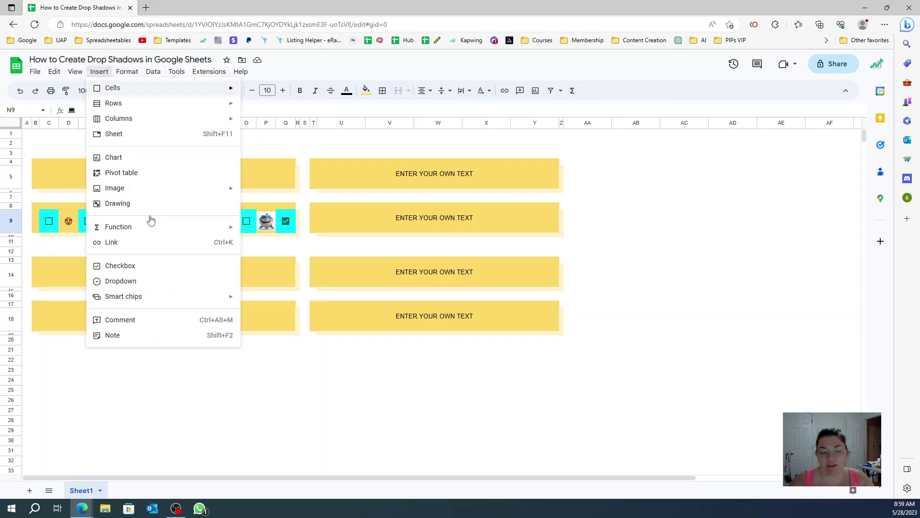
left_click(138, 174)
left_click(453, 335)
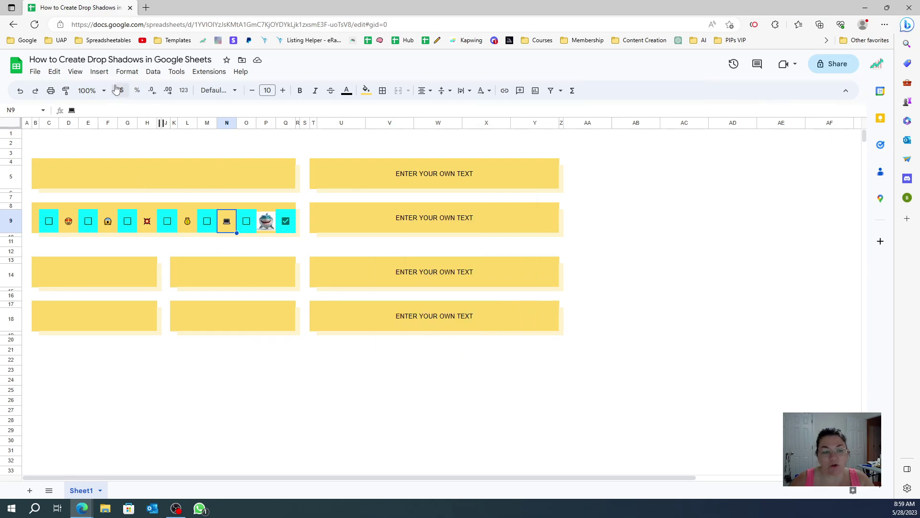
Try to insert the horse picture "th" inside cell N9, and upload the mail icon "icons (22)" into that cell instead.
left_click(100, 72)
mouse_move(125, 188)
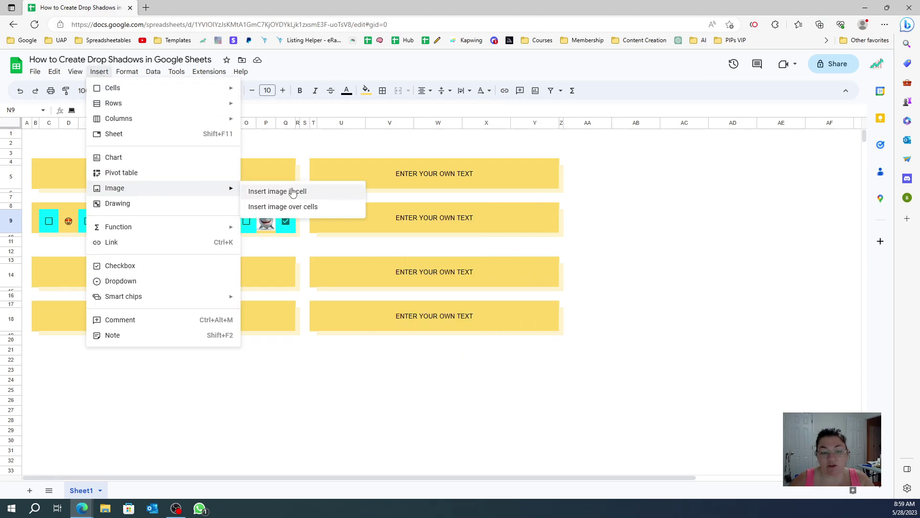
left_click(297, 191)
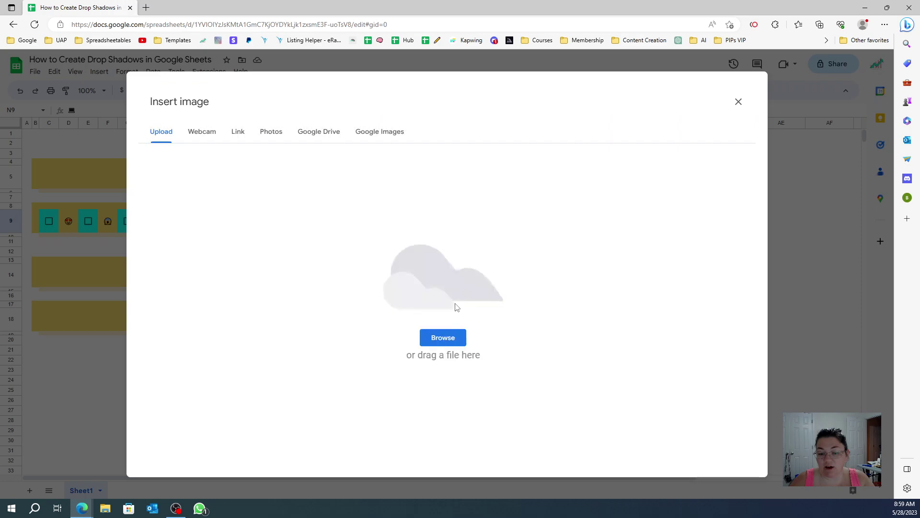
left_click(434, 341)
double_click(208, 179)
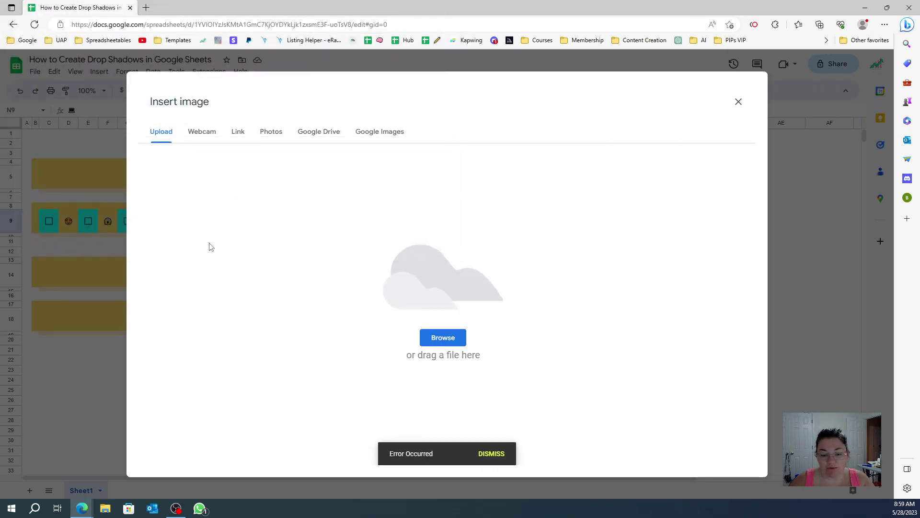
left_click(425, 337)
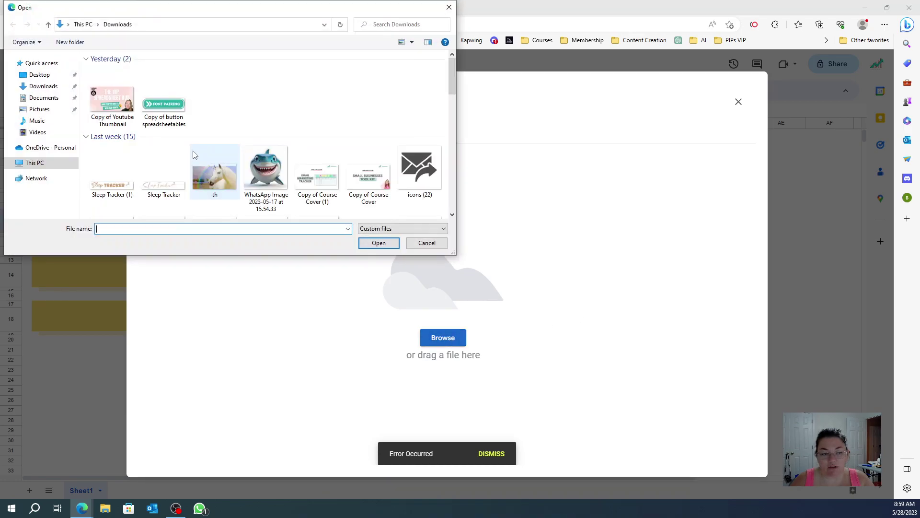
double_click(419, 169)
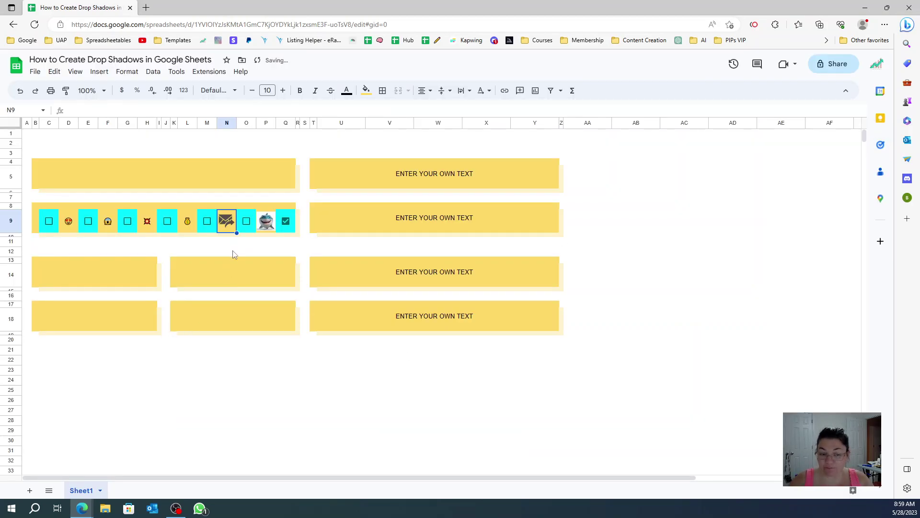
left_click(226, 253)
left_click(225, 221)
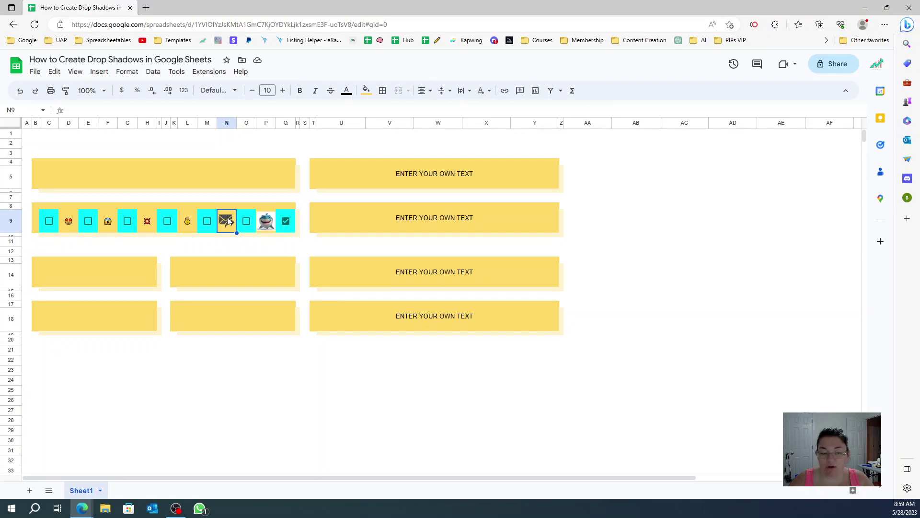
Fill the whole second long box, B8:Q9, with white.
left_click_drag(55, 206, 286, 228)
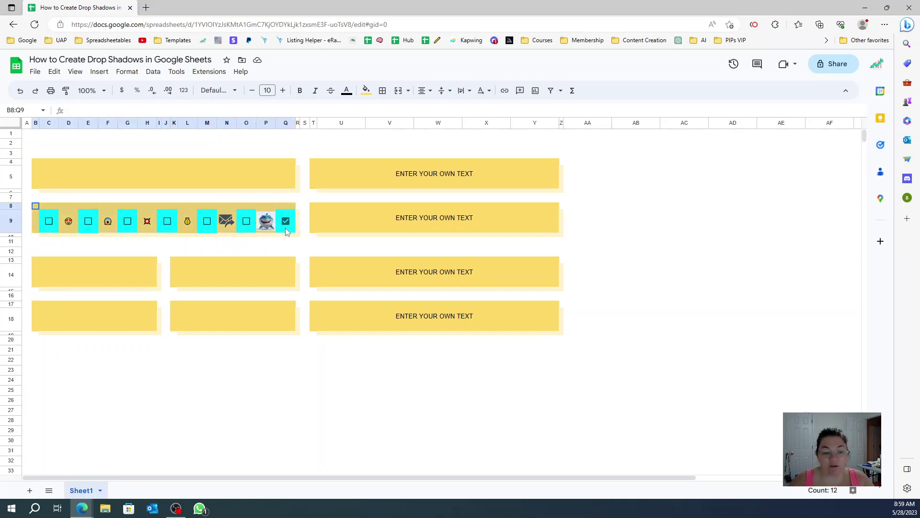
left_click(366, 90)
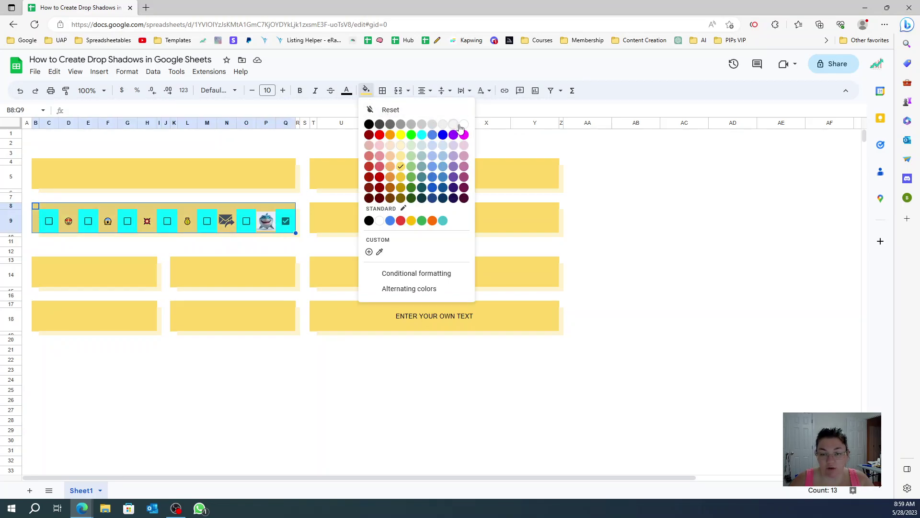
left_click(464, 124)
left_click(388, 256)
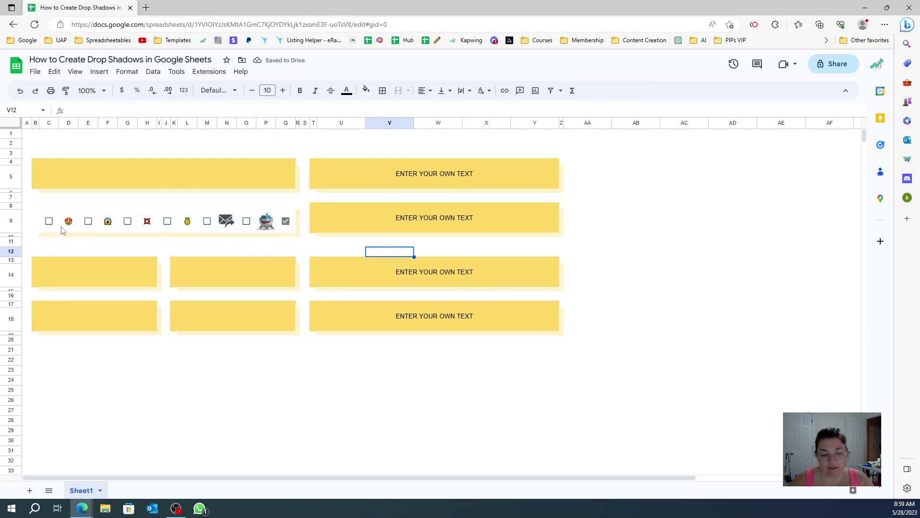
Fill the checkbox and emoji row of the second long box, B9:Q9, with light pink.
left_click(42, 214)
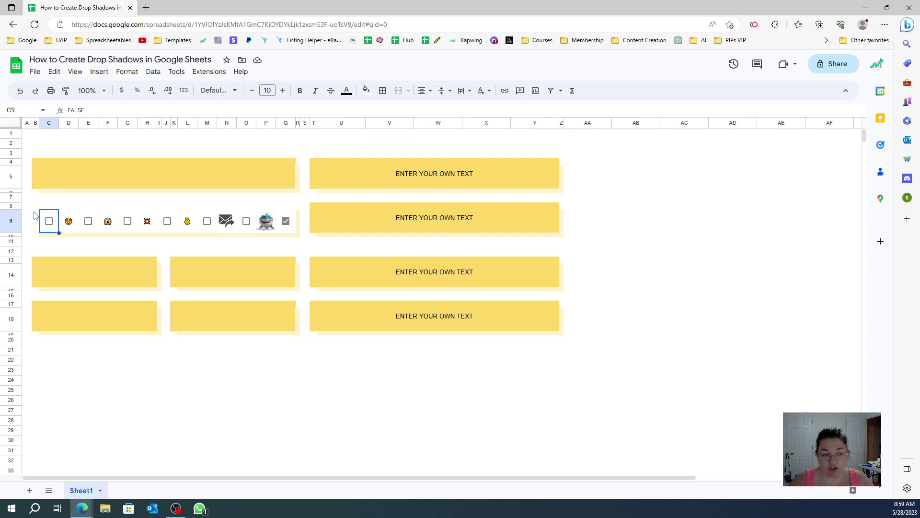
left_click_drag(36, 219, 288, 226)
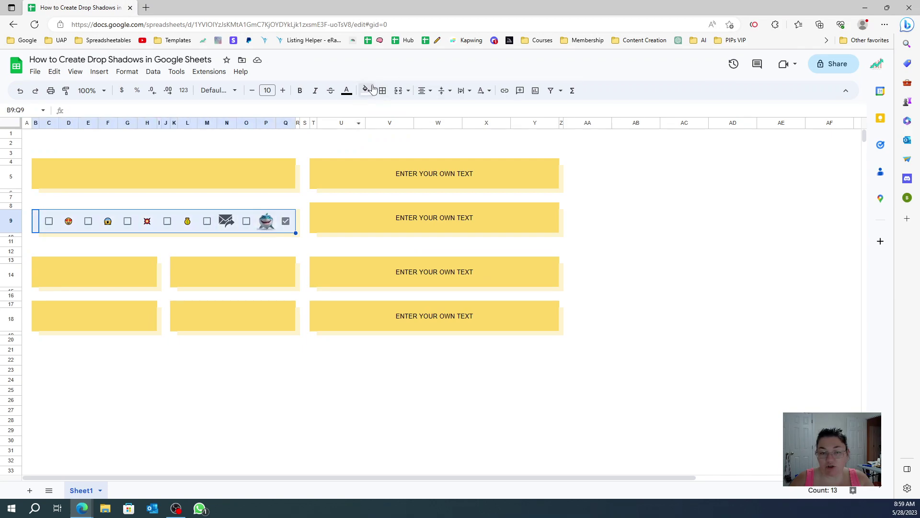
left_click(366, 90)
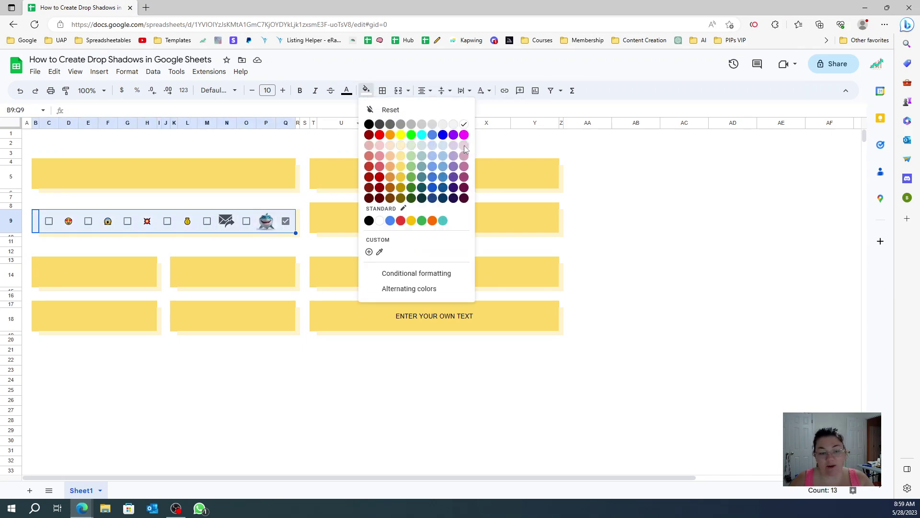
left_click(464, 145)
left_click(369, 287)
left_click(386, 203)
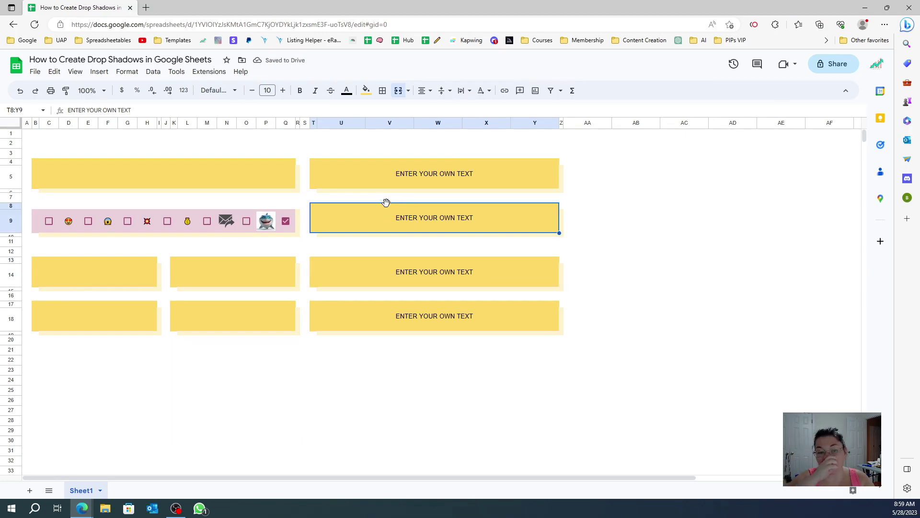
Fill the narrow strip B8:Q8 above the checkbox row with the same light pink.
left_click(299, 218)
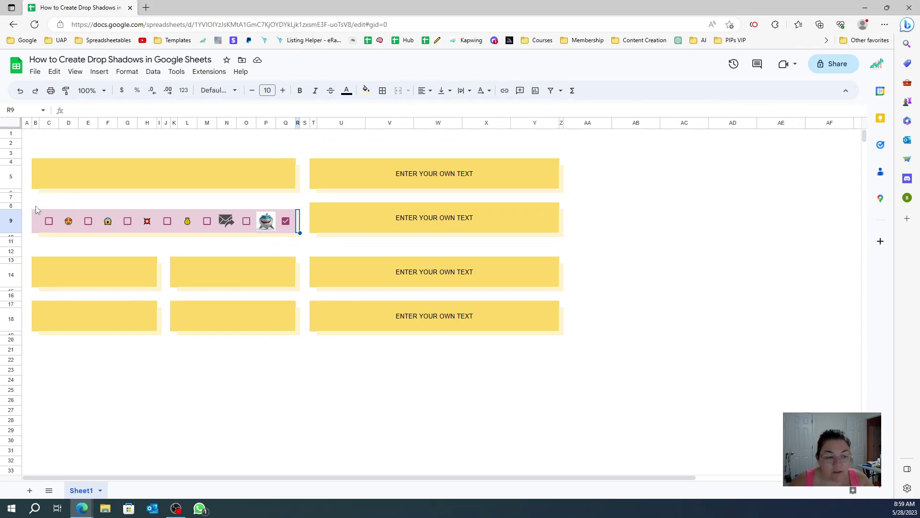
left_click_drag(36, 206, 290, 207)
left_click(366, 90)
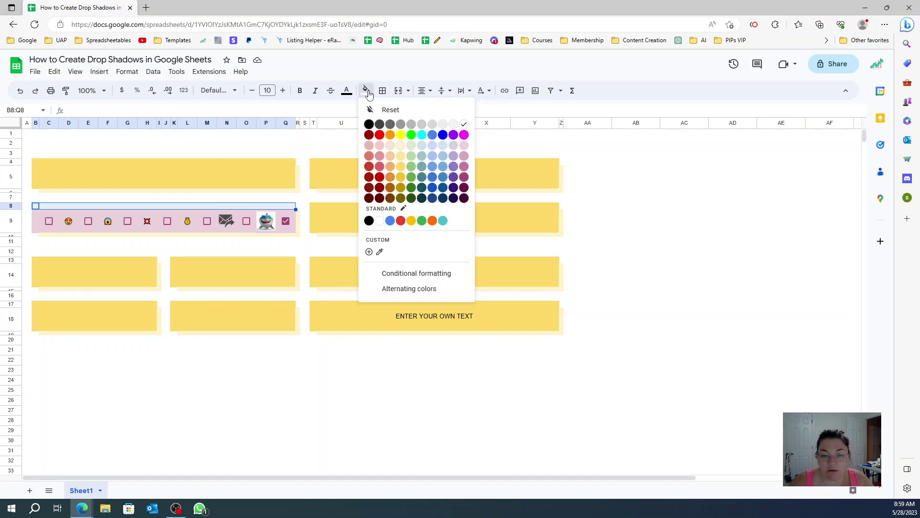
left_click(465, 152)
left_click(401, 223)
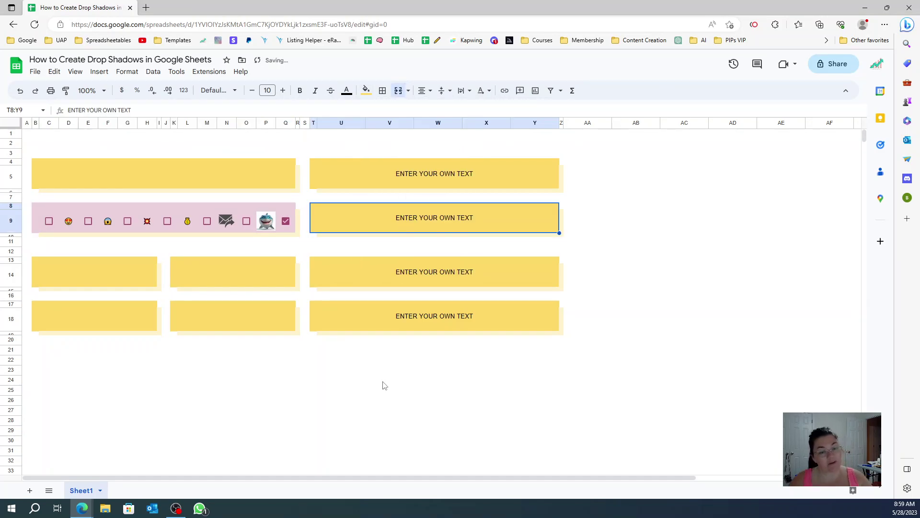
left_click(349, 360)
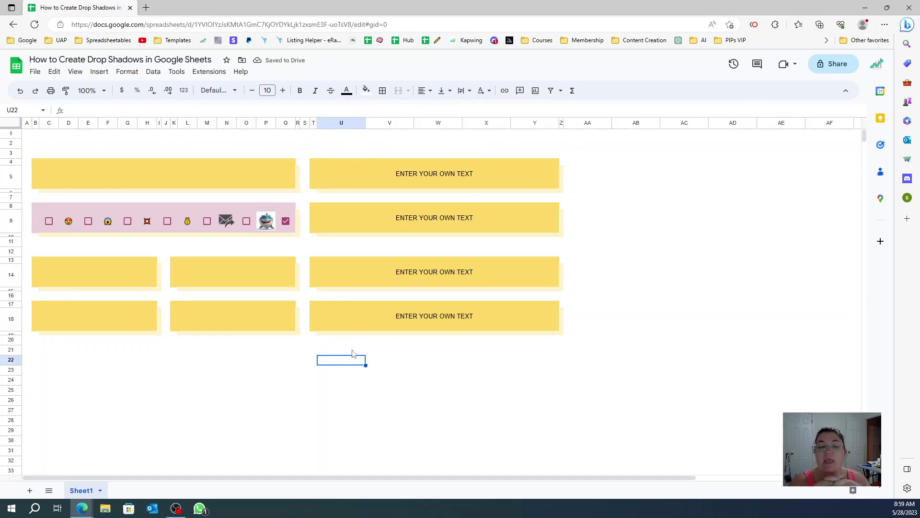